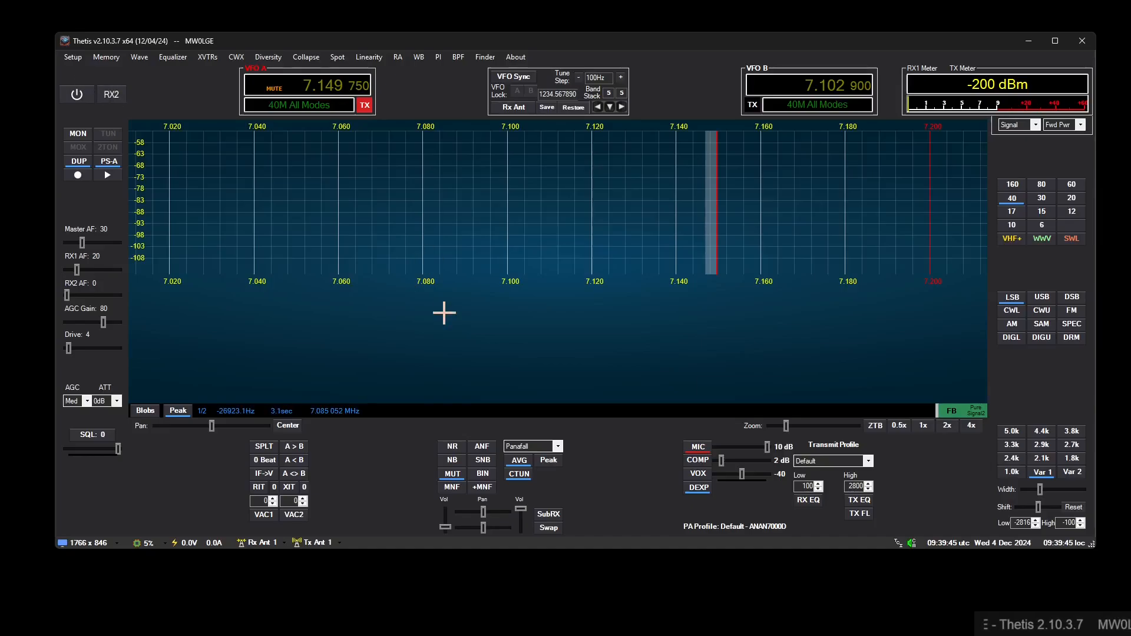
- Power on the radio and add a TRX1 multi-meter container holding a Filter Display item
{"action": "left_click", "coordinate": [82, 92]}
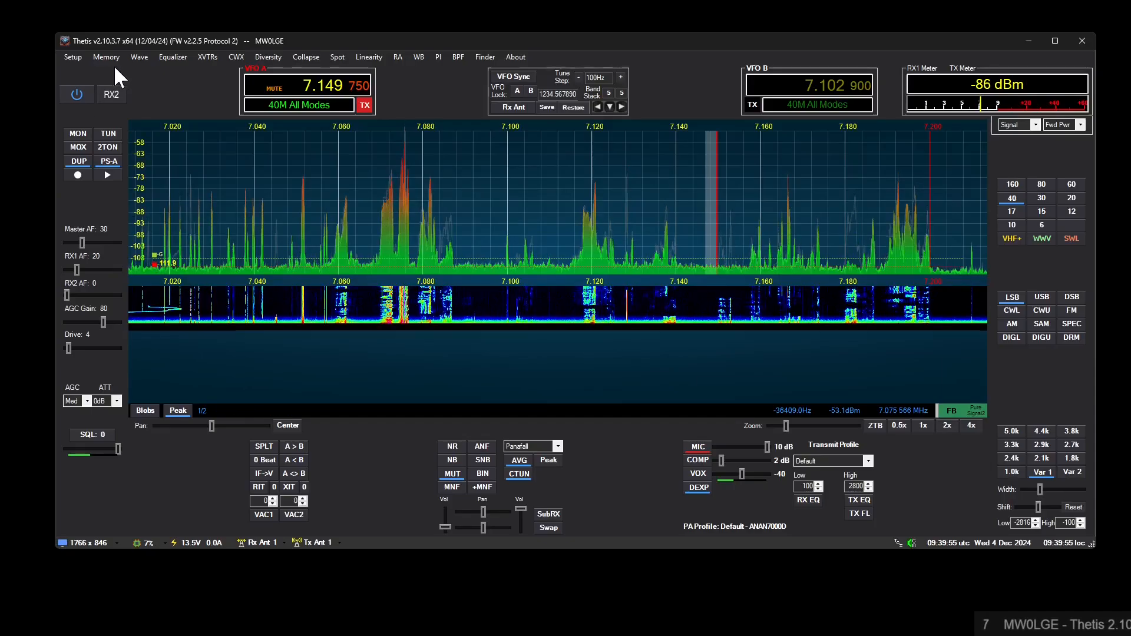
{"action": "left_click", "coordinate": [77, 57]}
{"action": "left_click", "coordinate": [88, 70]}
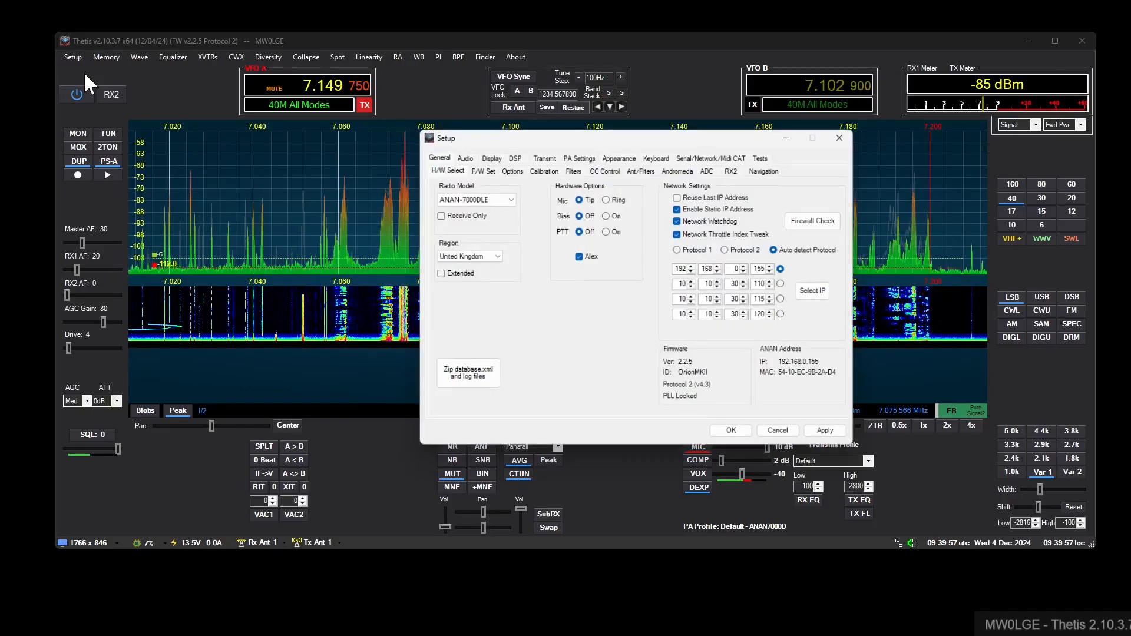
{"action": "left_click", "coordinate": [619, 157]}
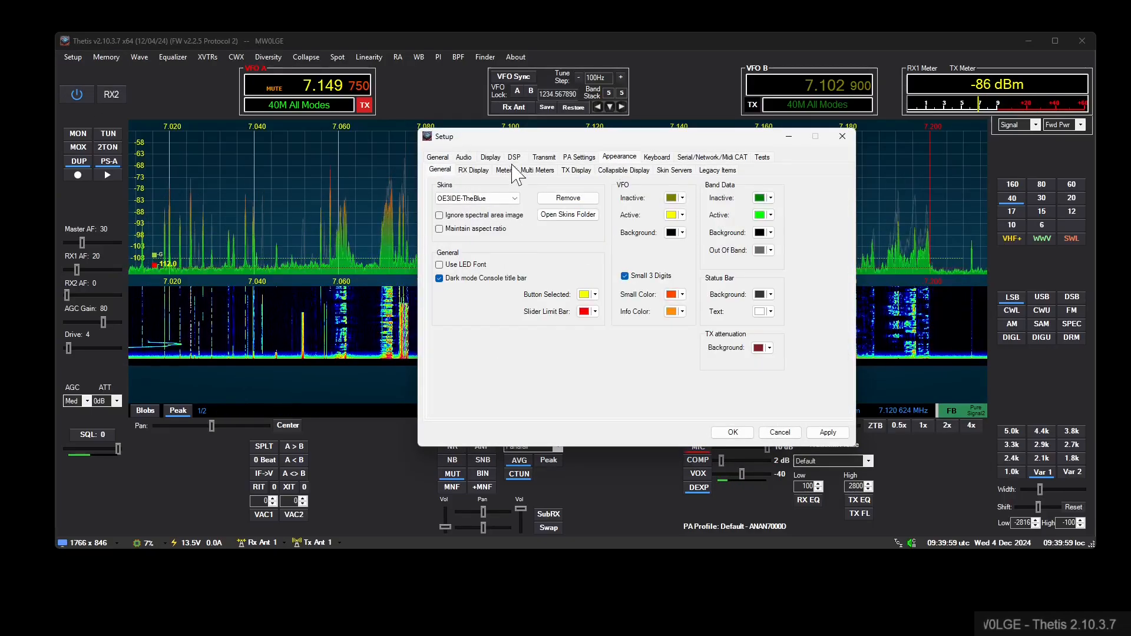
{"action": "left_click", "coordinate": [538, 170]}
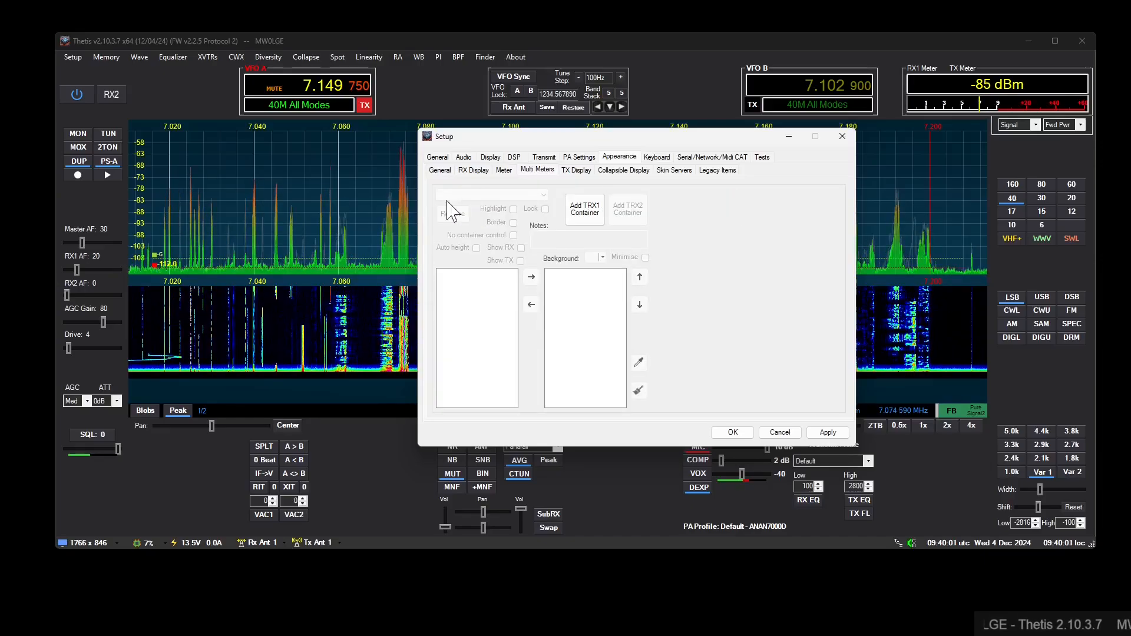
{"action": "left_click", "coordinate": [585, 213]}
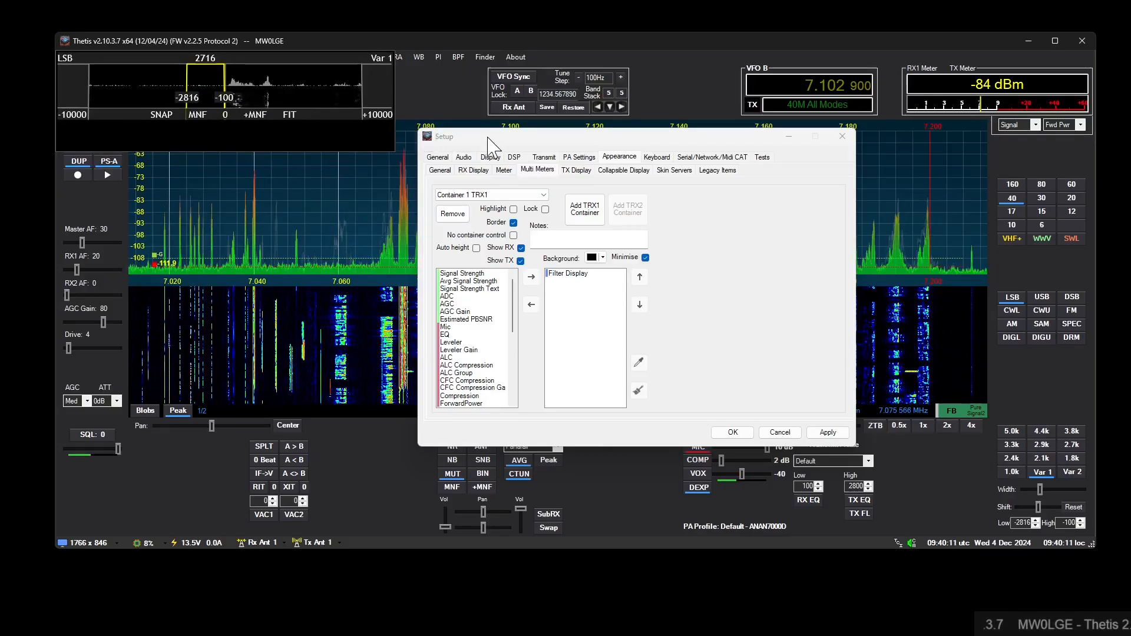
- Move the Setup window clear of the spectrum and tune VFO A to the signal near 7.080 MHz
{"action": "left_click_drag", "start_coordinate": [506, 145], "coordinate": [483, 313]}
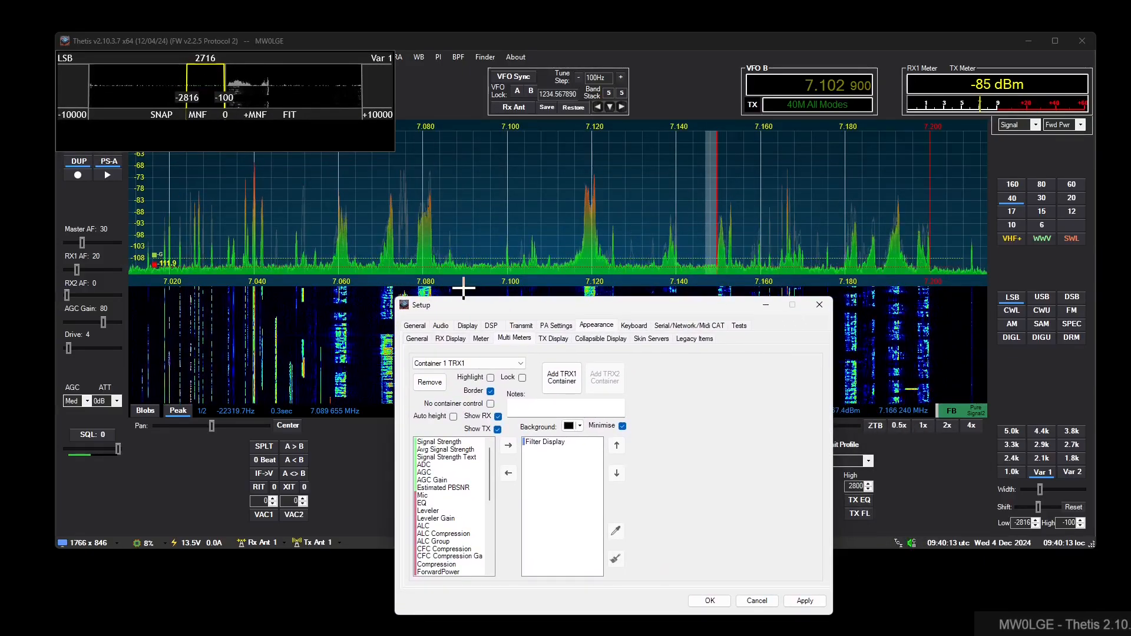
{"action": "left_click_drag", "start_coordinate": [583, 314], "coordinate": [543, 576]}
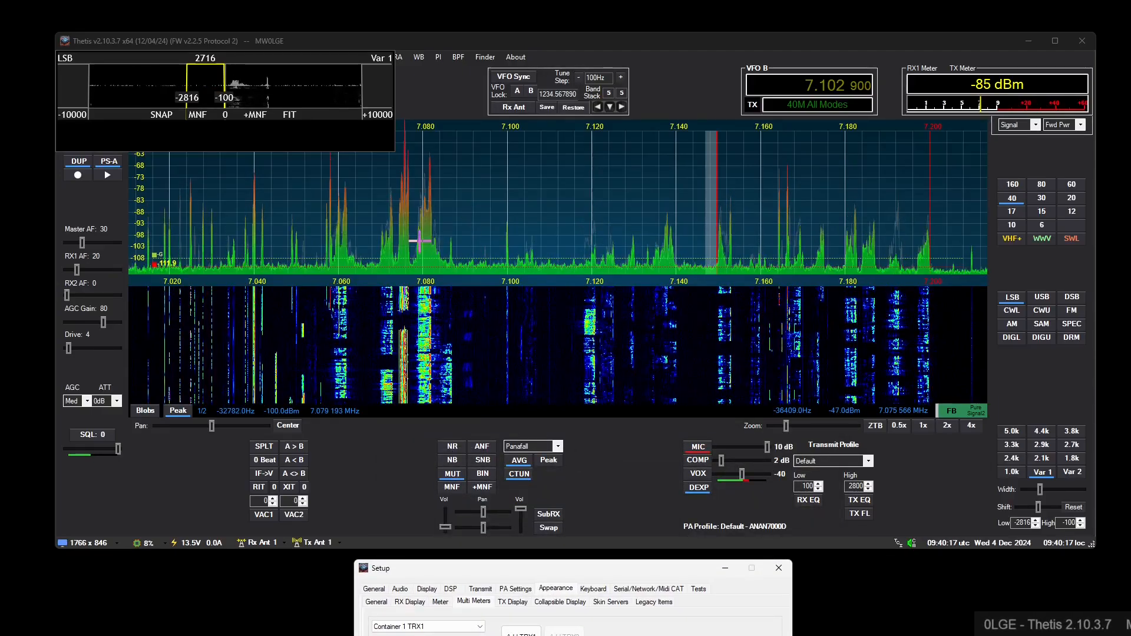
{"action": "left_click", "coordinate": [431, 243]}
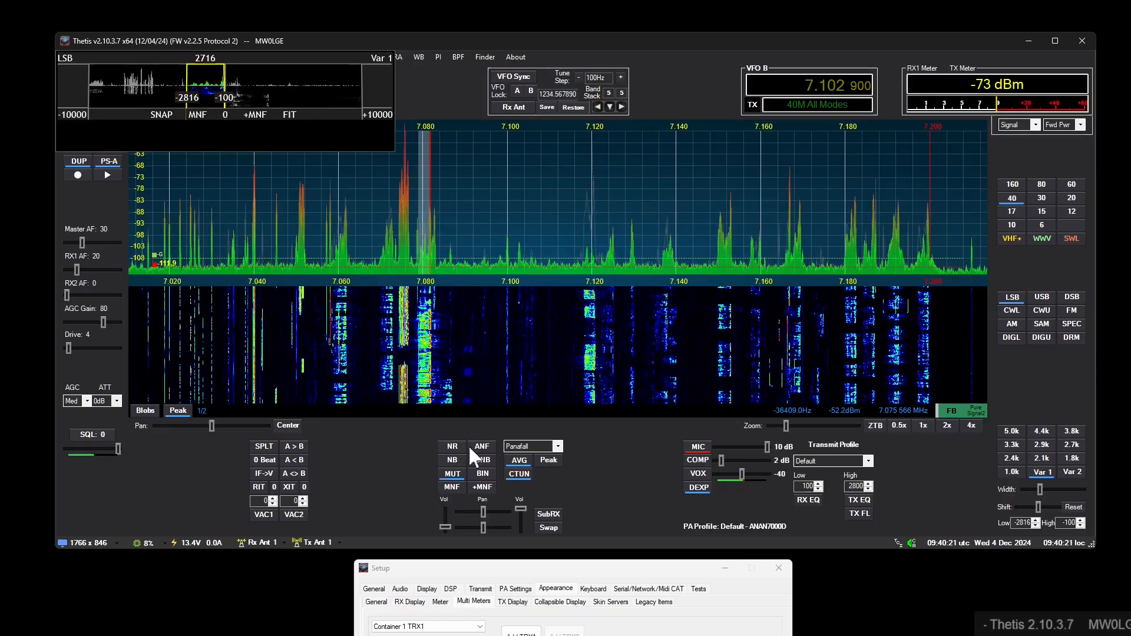
- Enable auto height for Container 1 and set the Filter Display's vertical ratio to 0.5
{"action": "left_click_drag", "start_coordinate": [521, 568], "coordinate": [536, 234]}
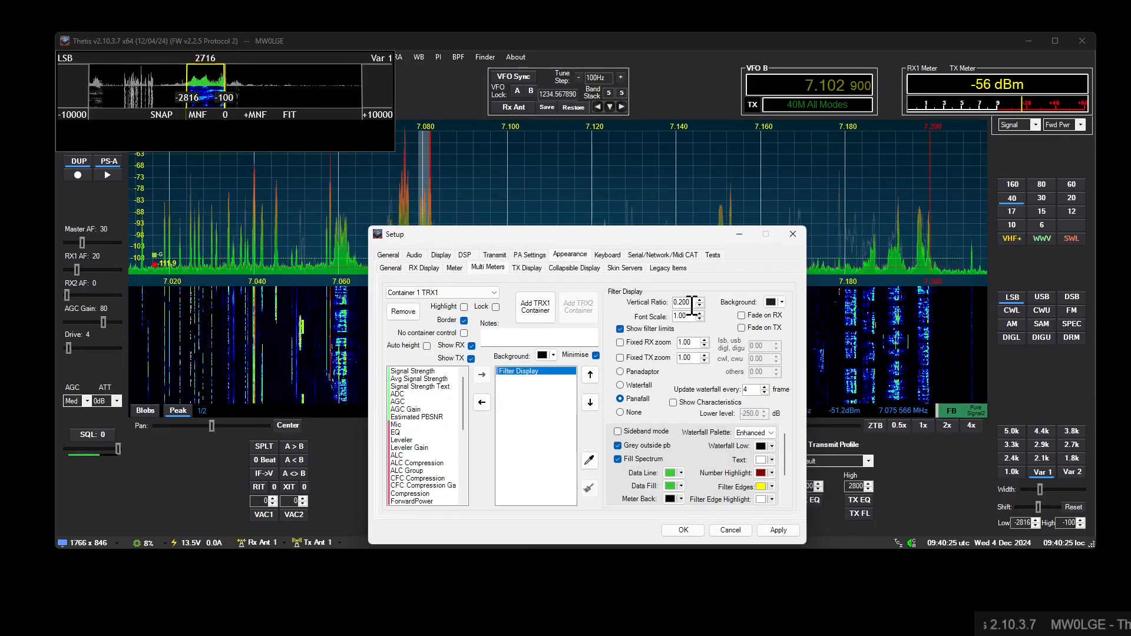
{"action": "scroll", "coordinate": [691, 305], "scroll_direction": "up", "scroll_amount": 11}
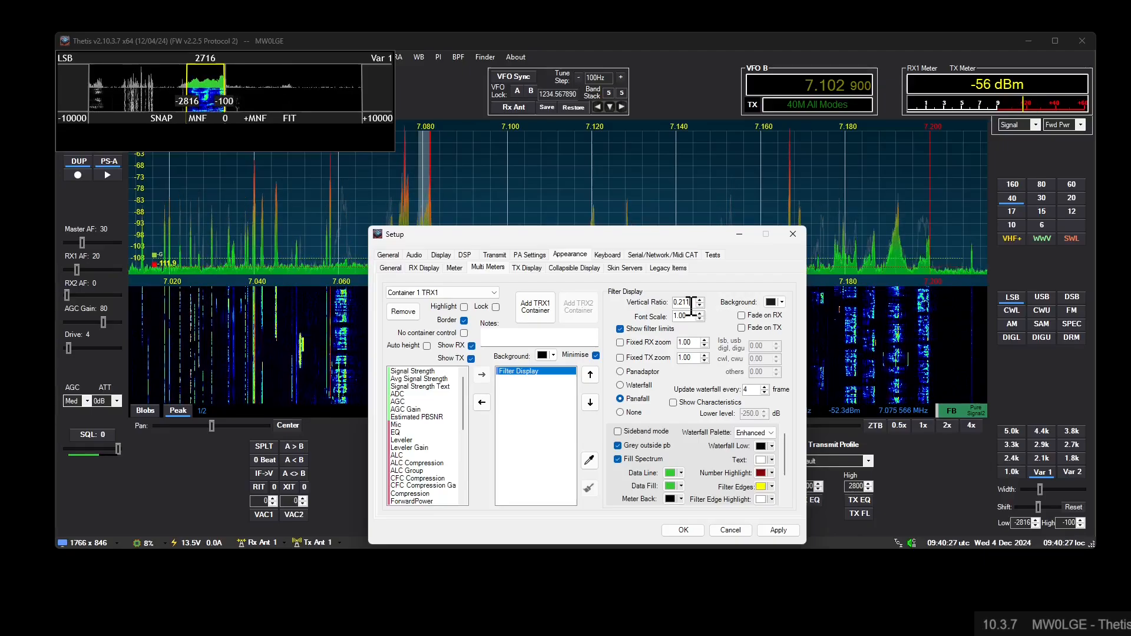
{"action": "left_click", "coordinate": [427, 346]}
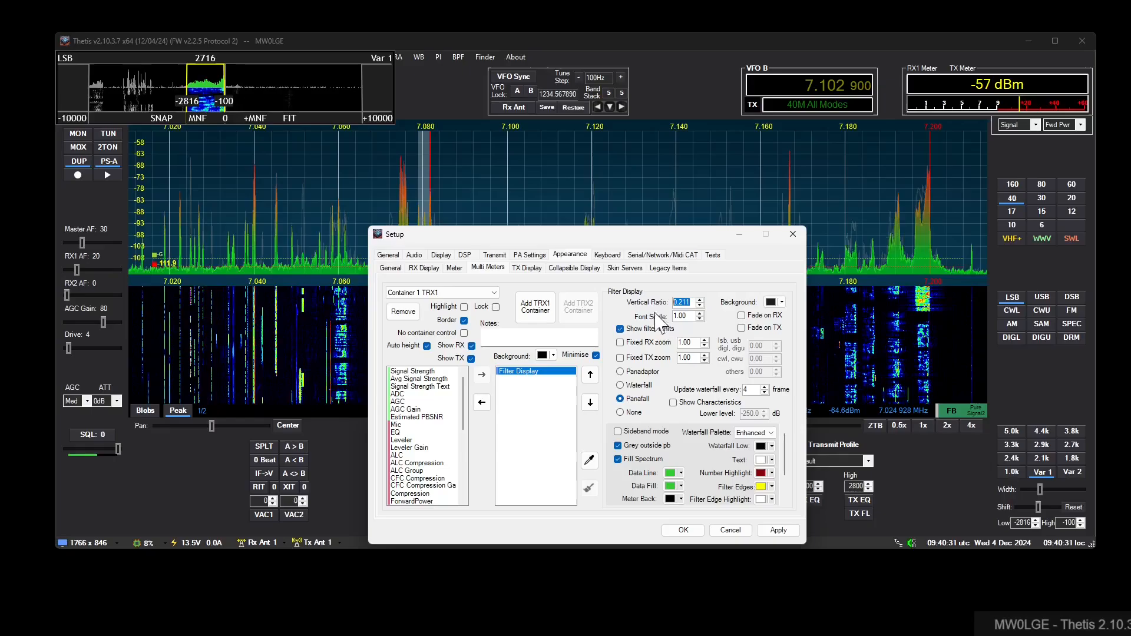
{"action": "type", "text": "0.5"}
{"action": "key", "text": "Return"}
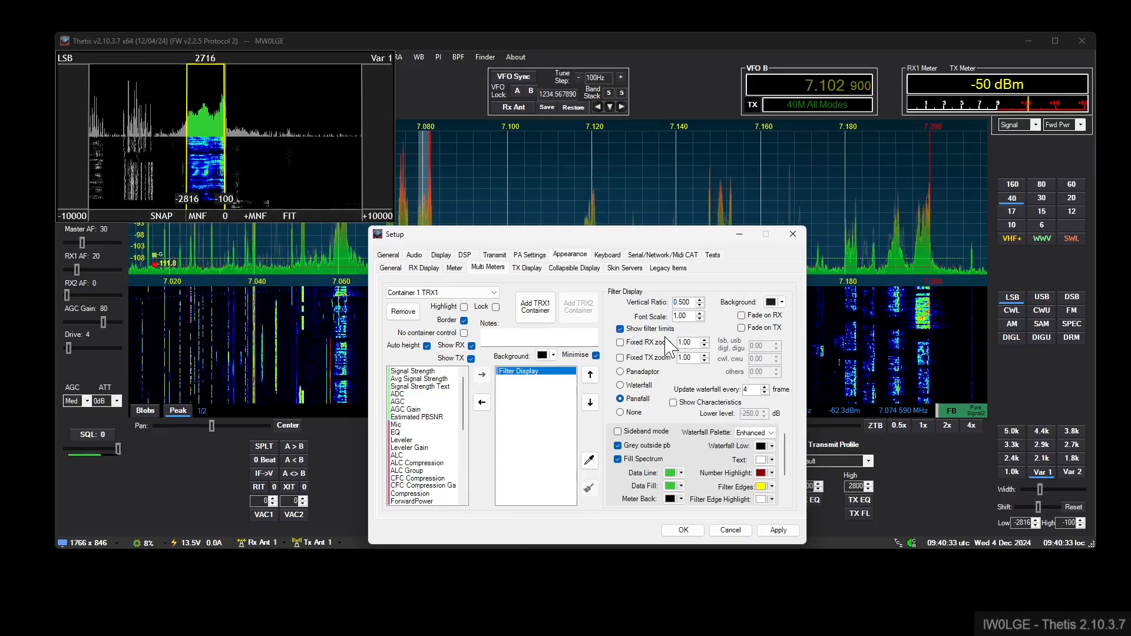
- Move the Setup window off the filter display and adjust the passband's low edge to -2635 Hz
{"action": "left_click_drag", "start_coordinate": [529, 242], "coordinate": [640, 405]}
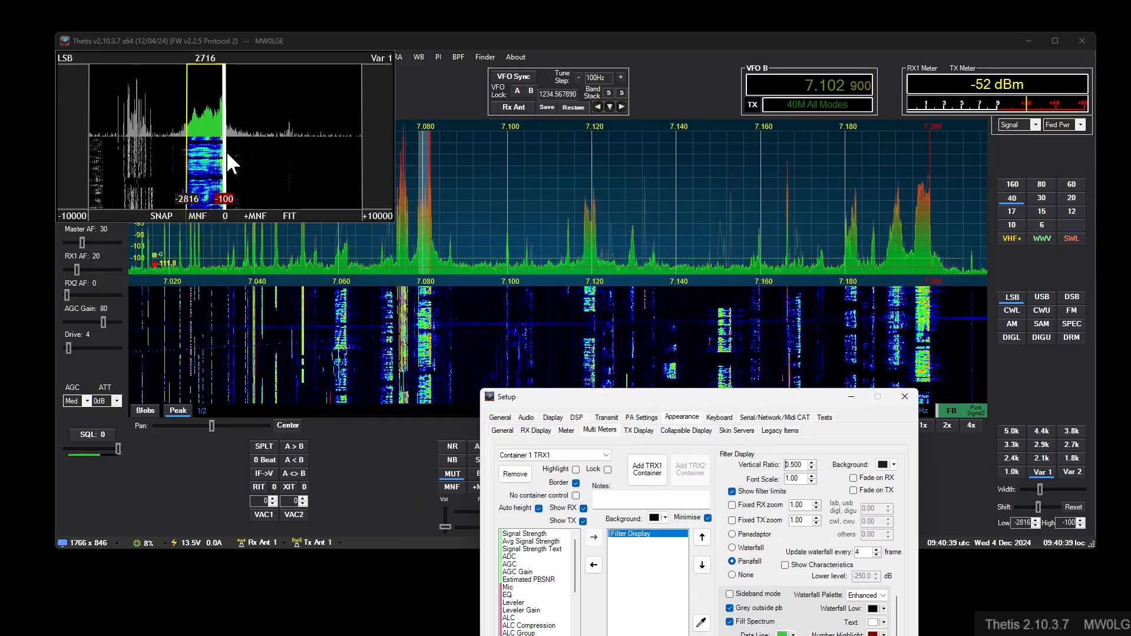
{"action": "mouse_move", "coordinate": [189, 148]}
{"action": "left_mouse_down"}
{"action": "mouse_move", "coordinate": [133, 152]}
{"action": "mouse_move", "coordinate": [189, 162]}
{"action": "left_mouse_up"}
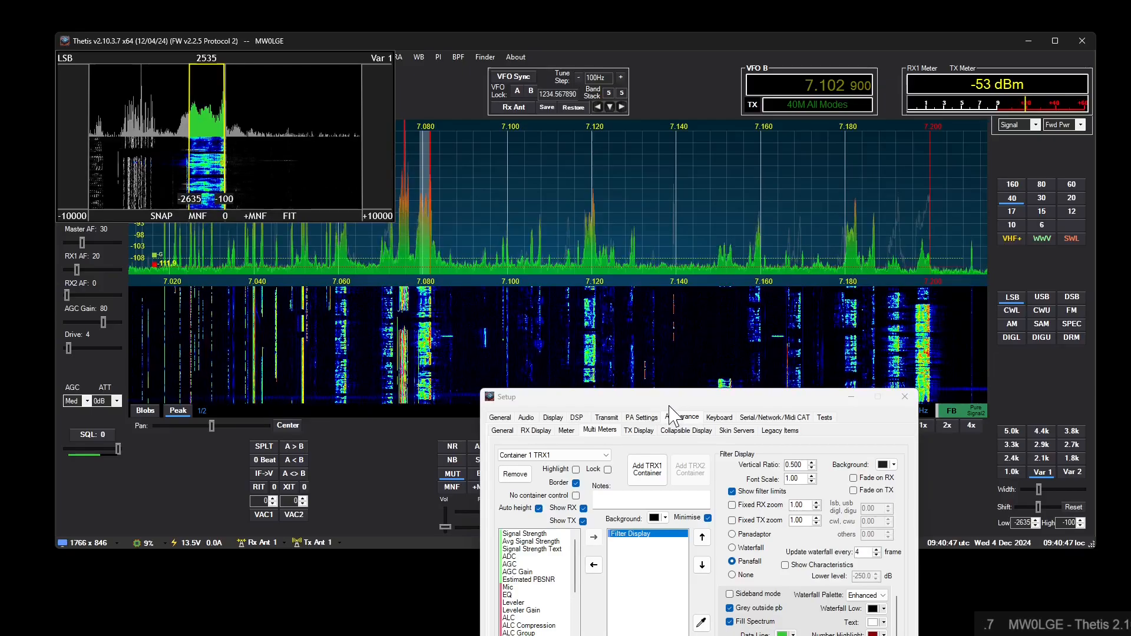
- Open the general filter settings to view the filter item snap frequencies, keeping the filter display uncovered
{"action": "left_click_drag", "start_coordinate": [690, 397], "coordinate": [628, 188]}
{"action": "left_click", "coordinate": [439, 209]}
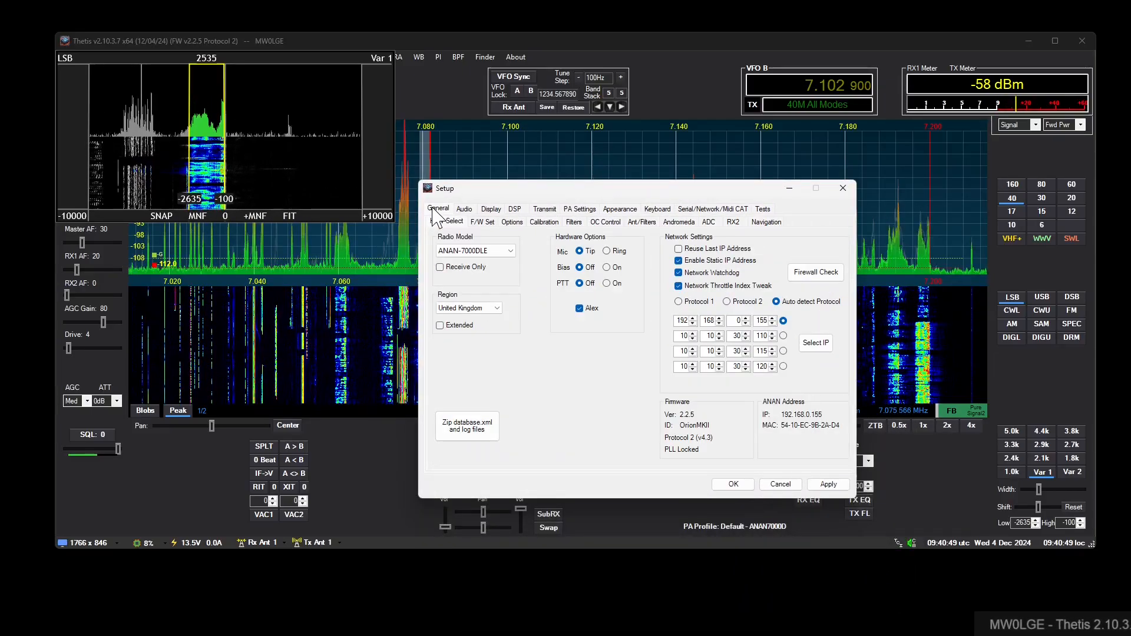
{"action": "left_click", "coordinate": [573, 222]}
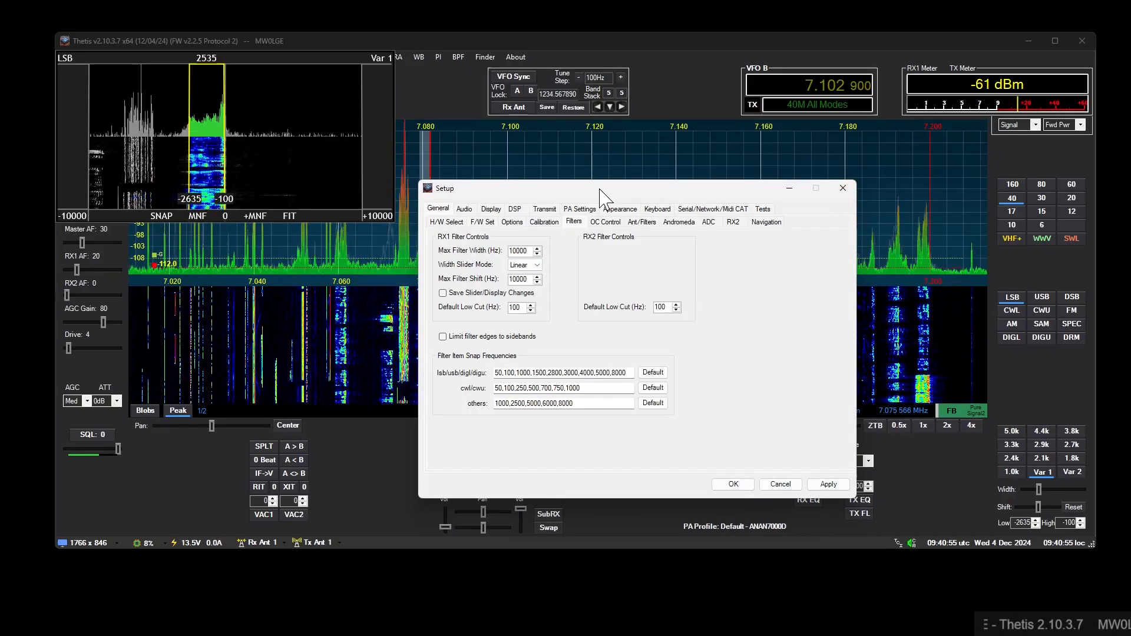
{"action": "left_click_drag", "start_coordinate": [607, 188], "coordinate": [757, 216]}
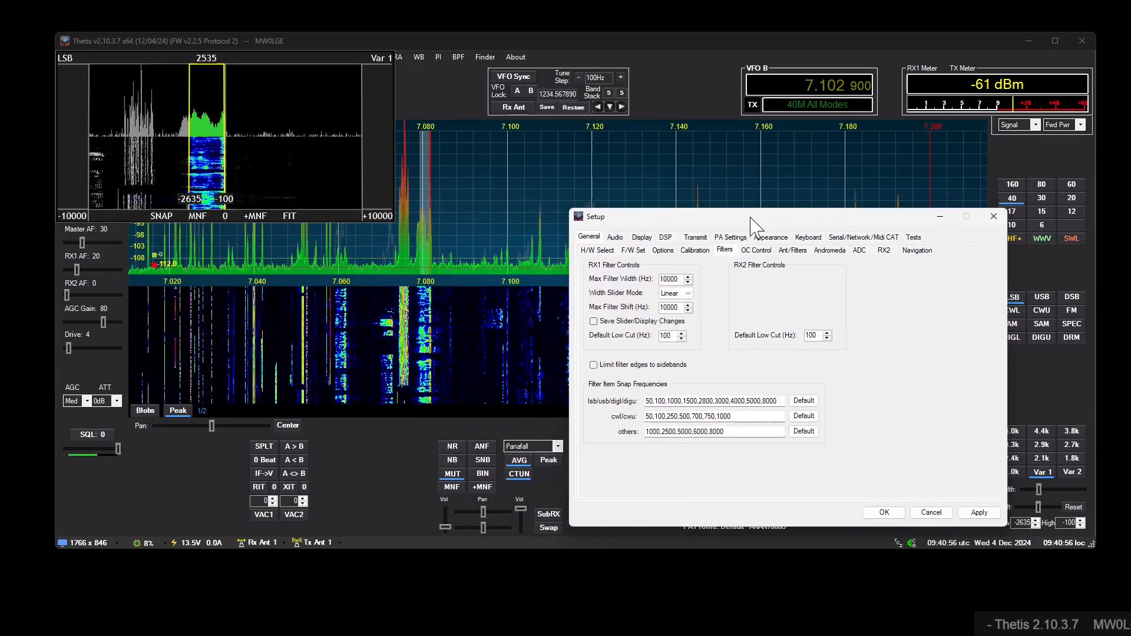
- Try the FIT zoom on the filter display and return it to the full-width view
{"action": "left_click", "coordinate": [288, 215]}
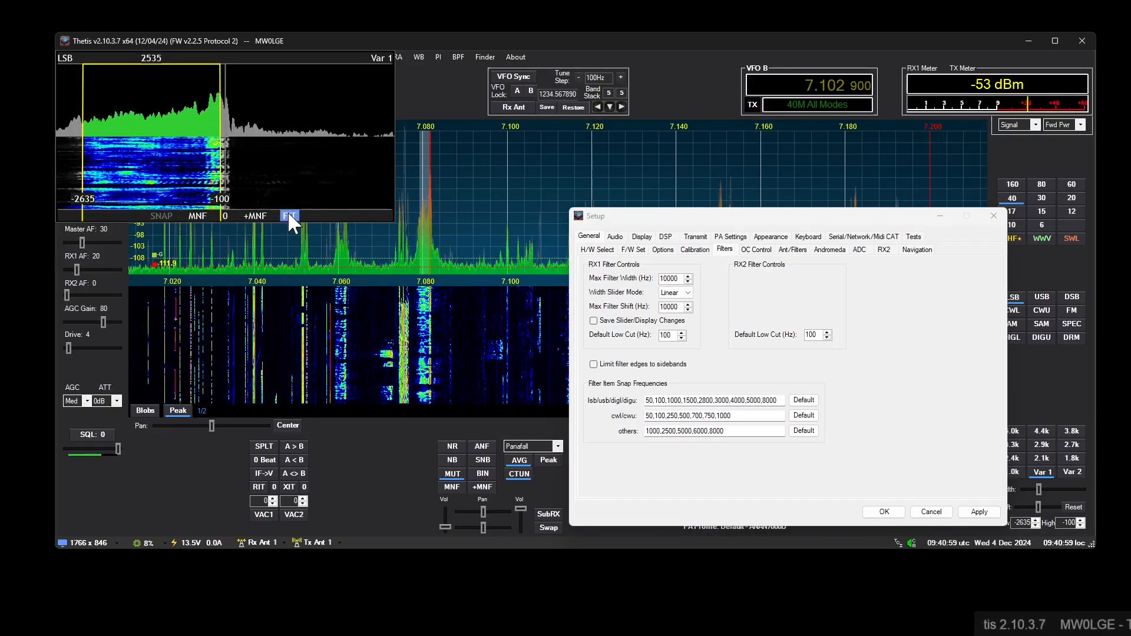
{"action": "left_click", "coordinate": [288, 215]}
{"action": "left_click", "coordinate": [289, 216]}
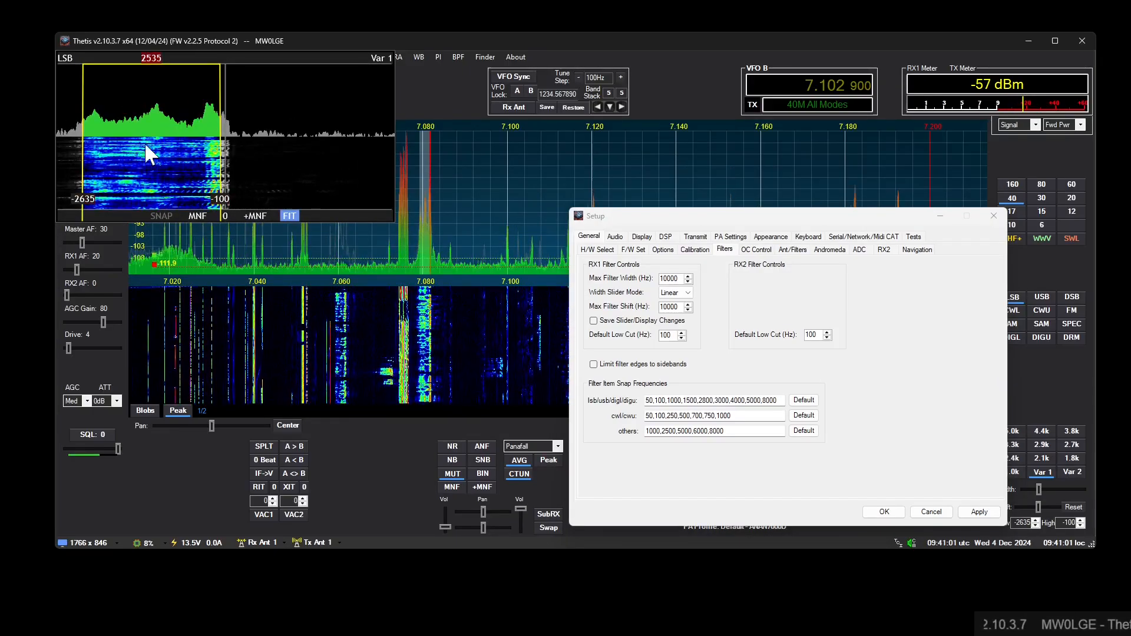
{"action": "left_click", "coordinate": [295, 215]}
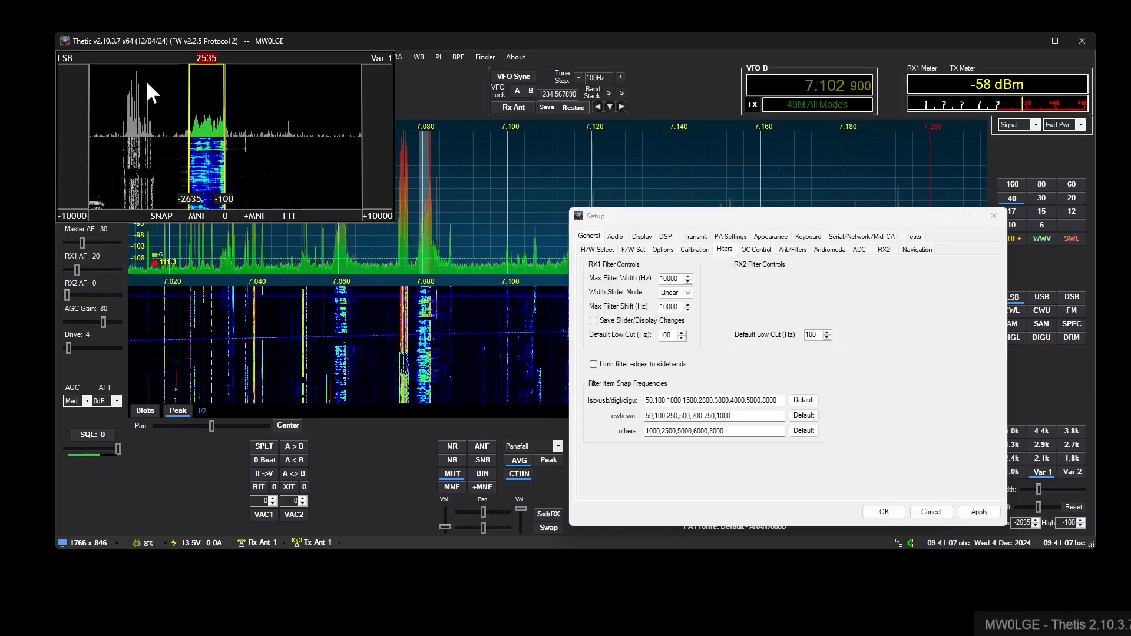
- Reopen the container's settings and enable a fixed RX zoom of 2.00 for the Filter Display
{"action": "left_click", "coordinate": [65, 56]}
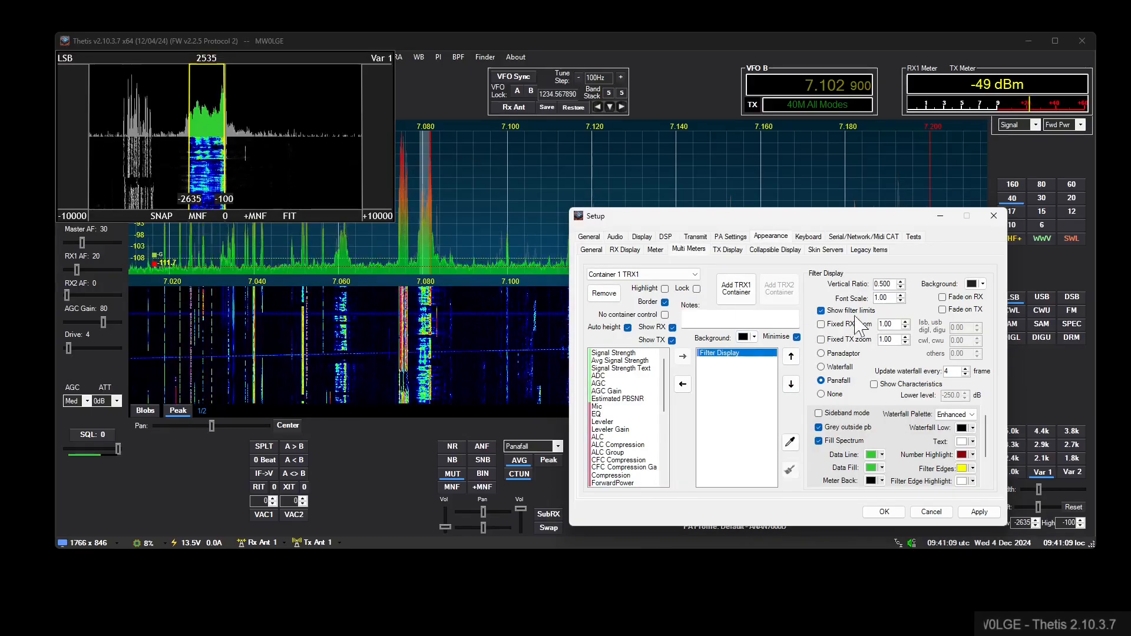
{"action": "left_click", "coordinate": [847, 325]}
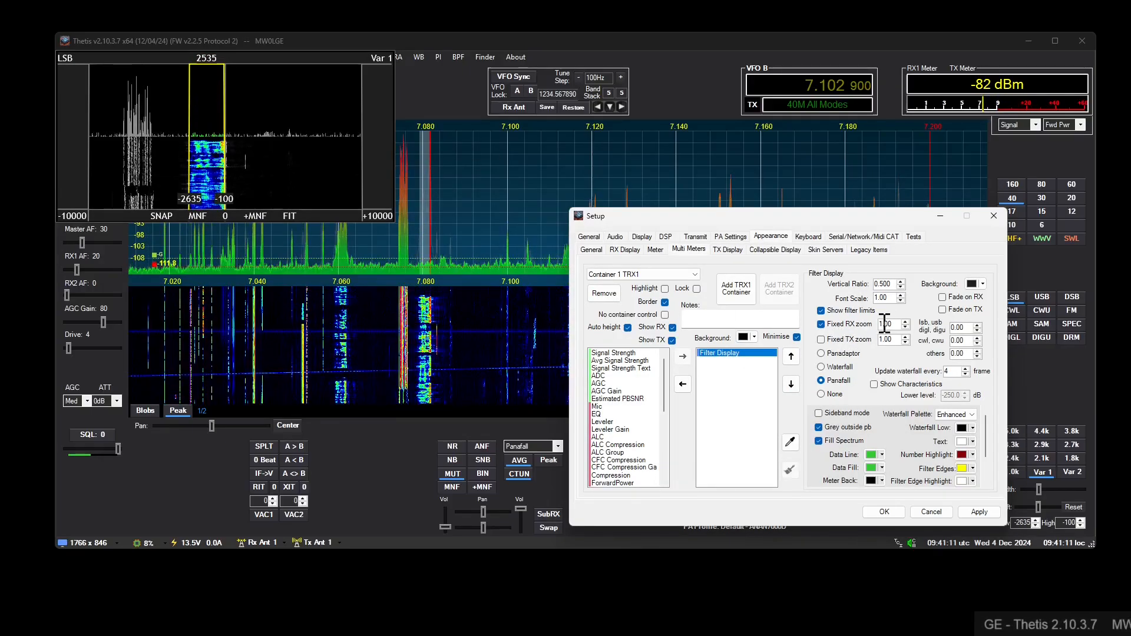
{"action": "left_click_drag", "start_coordinate": [893, 325], "coordinate": [854, 326]}
{"action": "type", "text": "2"}
{"action": "key", "text": "Return"}
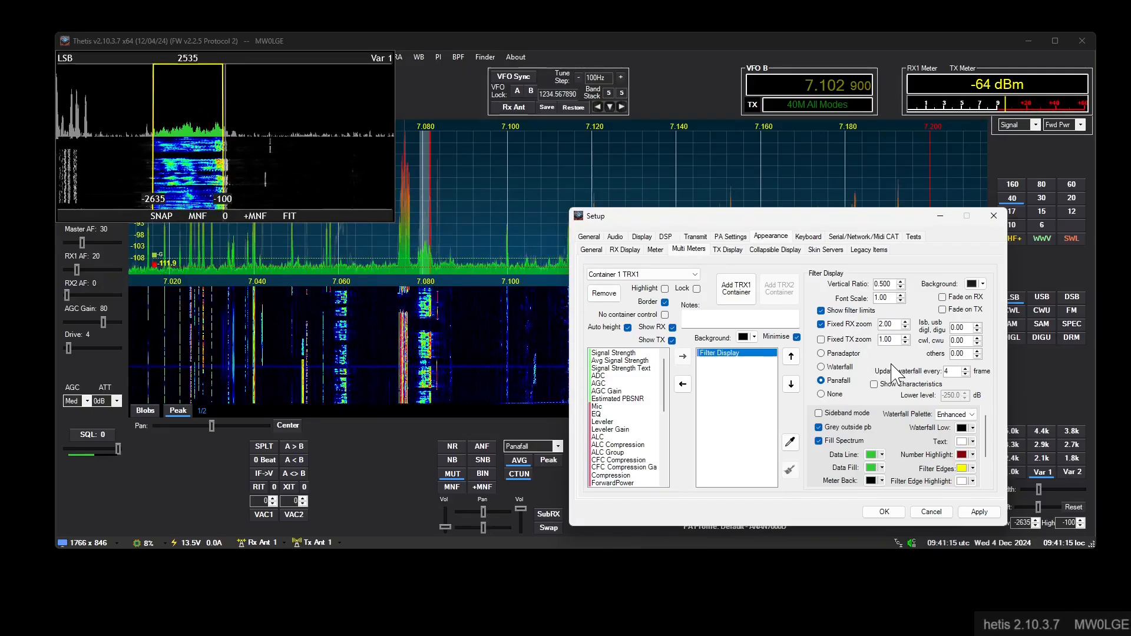
- Enable a fixed TX zoom of 4.00 for the Filter Display
{"action": "left_click", "coordinate": [844, 340]}
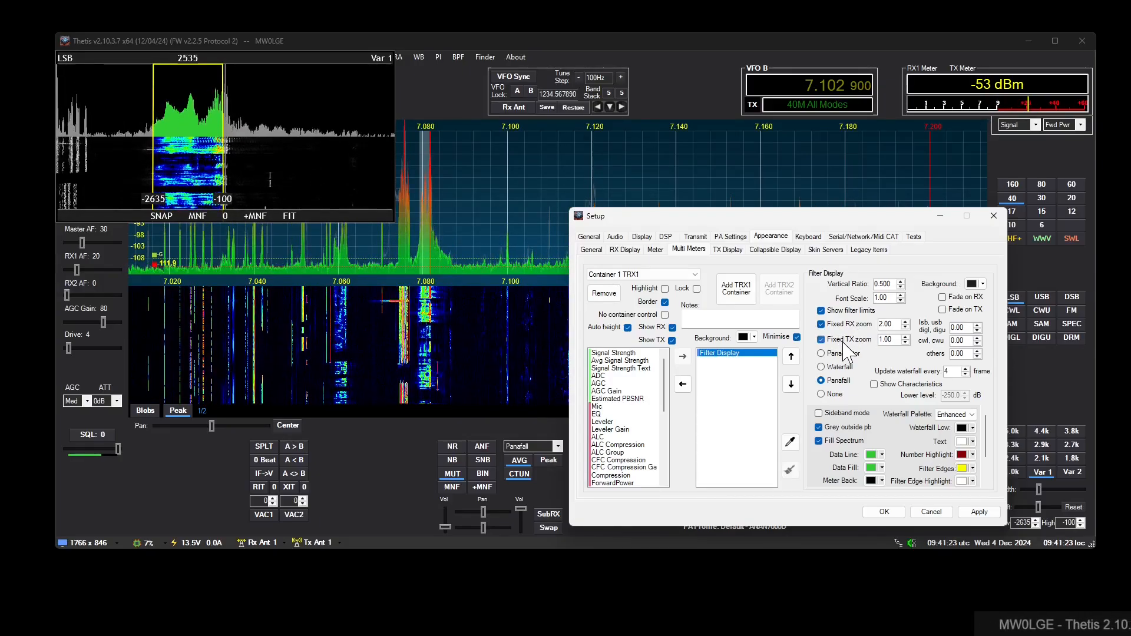
{"action": "left_click_drag", "start_coordinate": [893, 342], "coordinate": [863, 341]}
{"action": "type", "text": "4"}
{"action": "key", "text": "Return"}
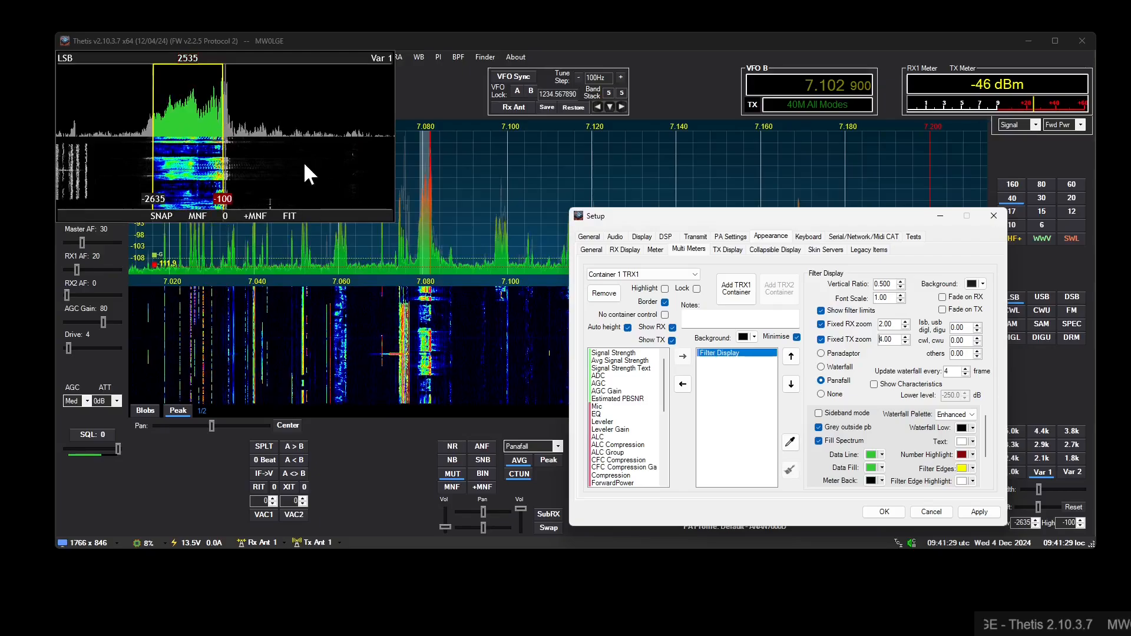
- Select the 2.7k receive filter and move the meter container clear of the transmit controls
{"action": "left_click", "coordinate": [1065, 446]}
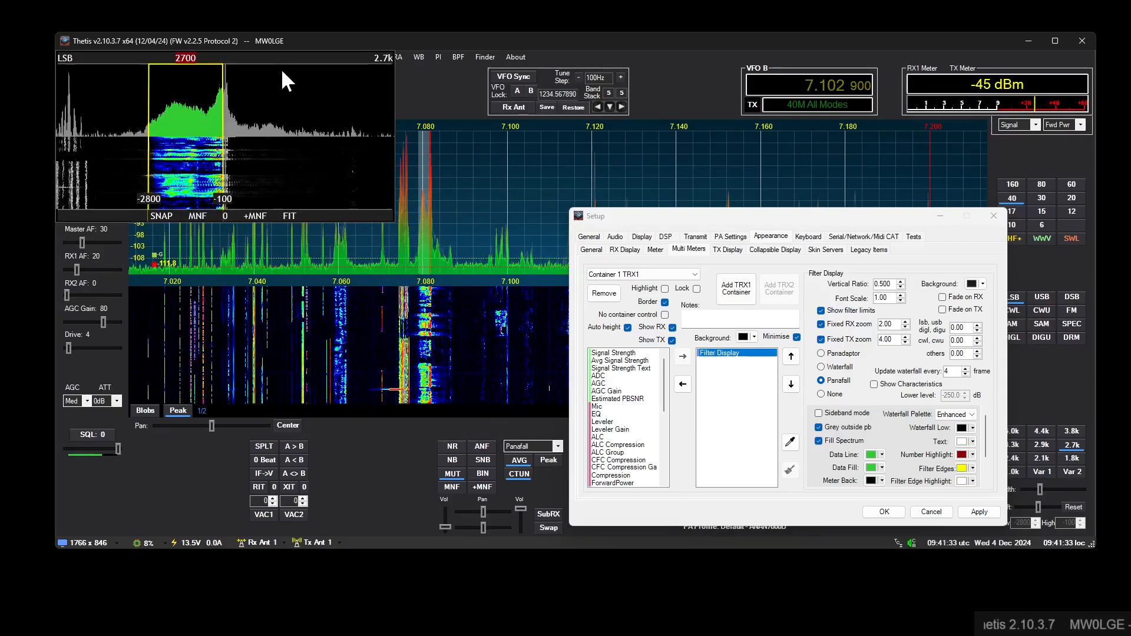
{"action": "left_click_drag", "start_coordinate": [264, 57], "coordinate": [380, 69]}
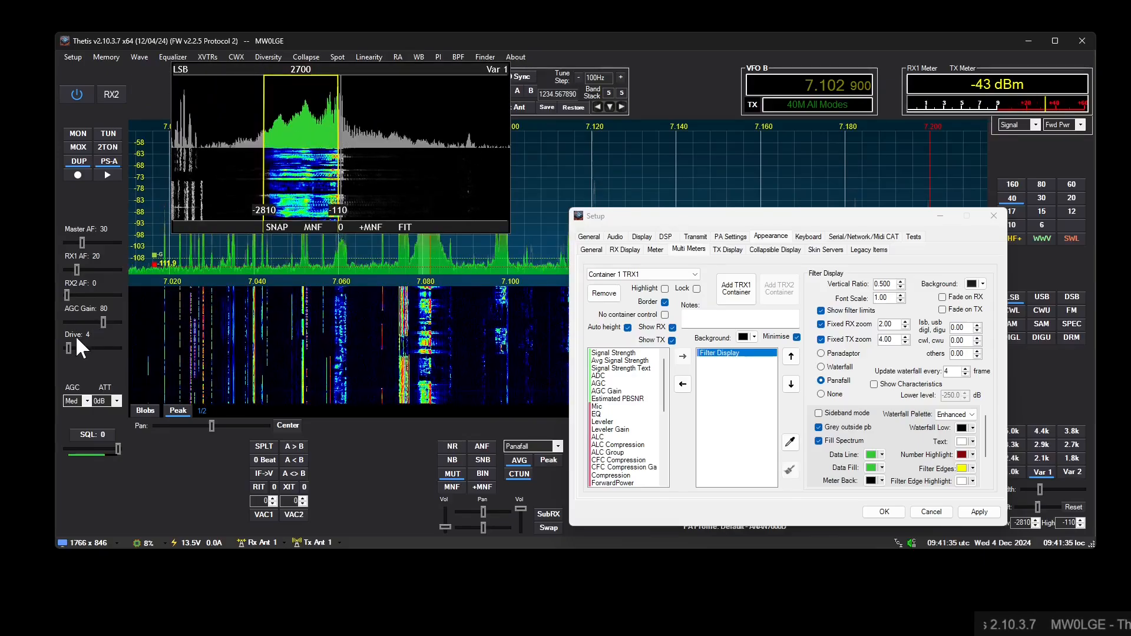
- Set the transmit drive to 0 and try switching MOX transmission on and off
{"action": "left_click_drag", "start_coordinate": [69, 347], "coordinate": [60, 312]}
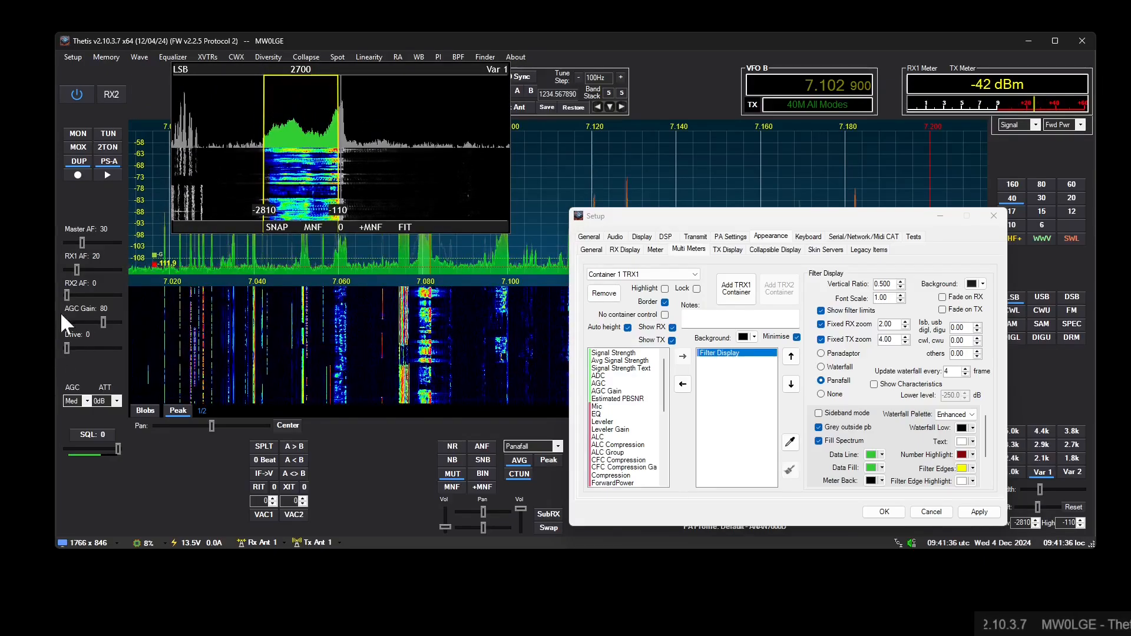
{"action": "left_click", "coordinate": [79, 148]}
{"action": "left_click", "coordinate": [80, 148]}
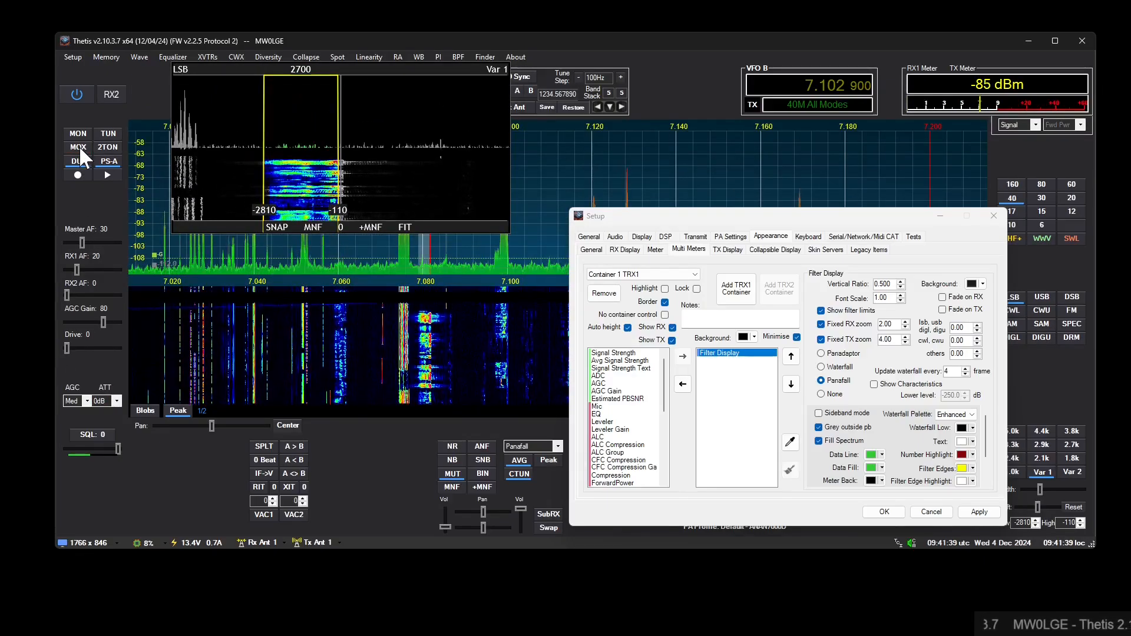
{"action": "left_click", "coordinate": [80, 147]}
{"action": "left_click", "coordinate": [79, 148]}
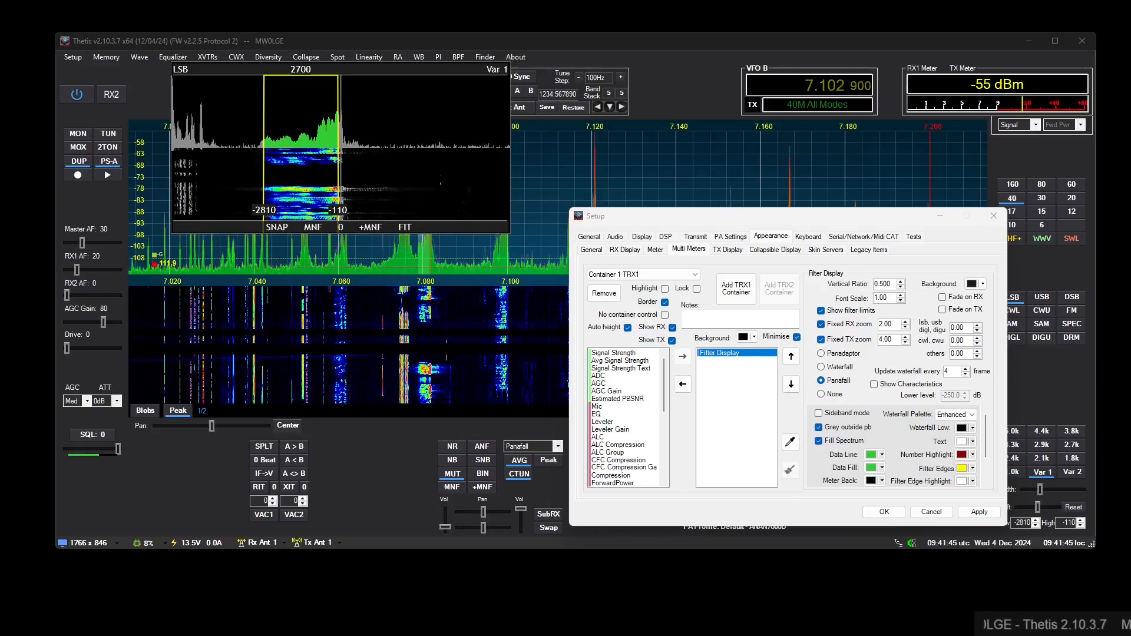
- Set the transmit drive to 3 and start transmitting with MOX
{"action": "scroll", "coordinate": [78, 346], "scroll_direction": "up", "scroll_amount": 3}
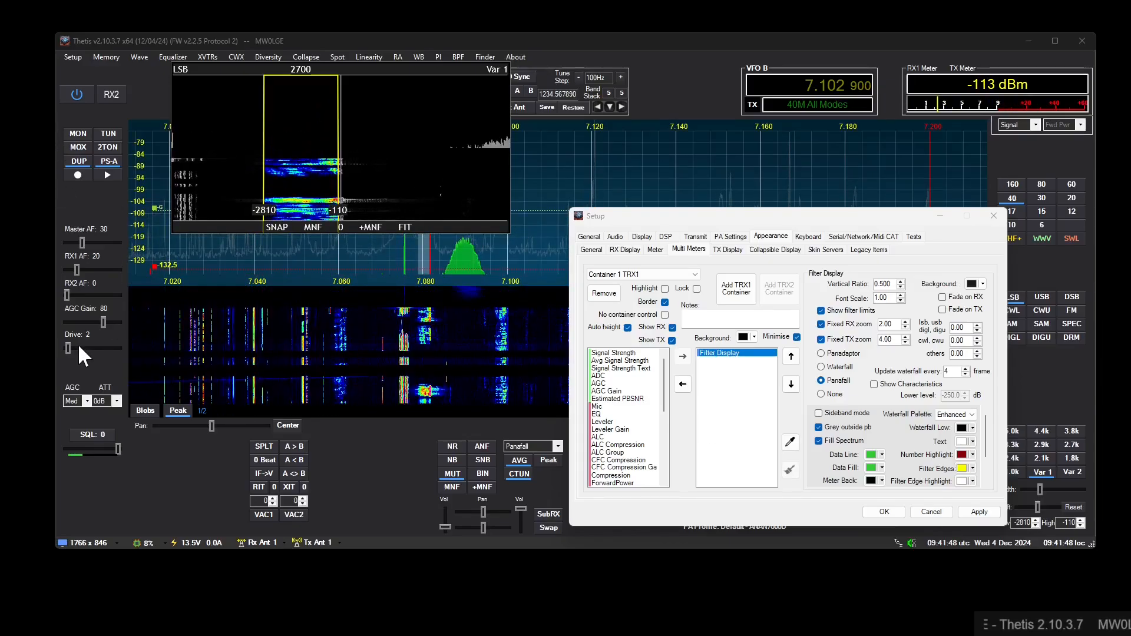
{"action": "left_click", "coordinate": [87, 146]}
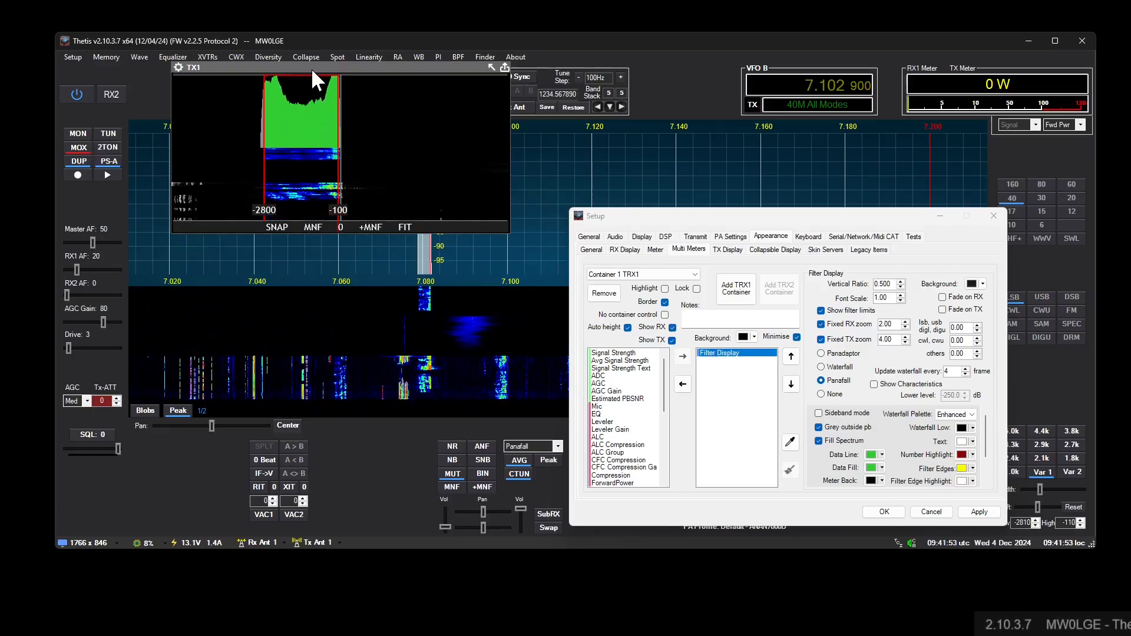
- Move the meter container off the transmit trace and shift the transmit spectrum's dB scale
{"action": "left_click_drag", "start_coordinate": [317, 66], "coordinate": [295, 227]}
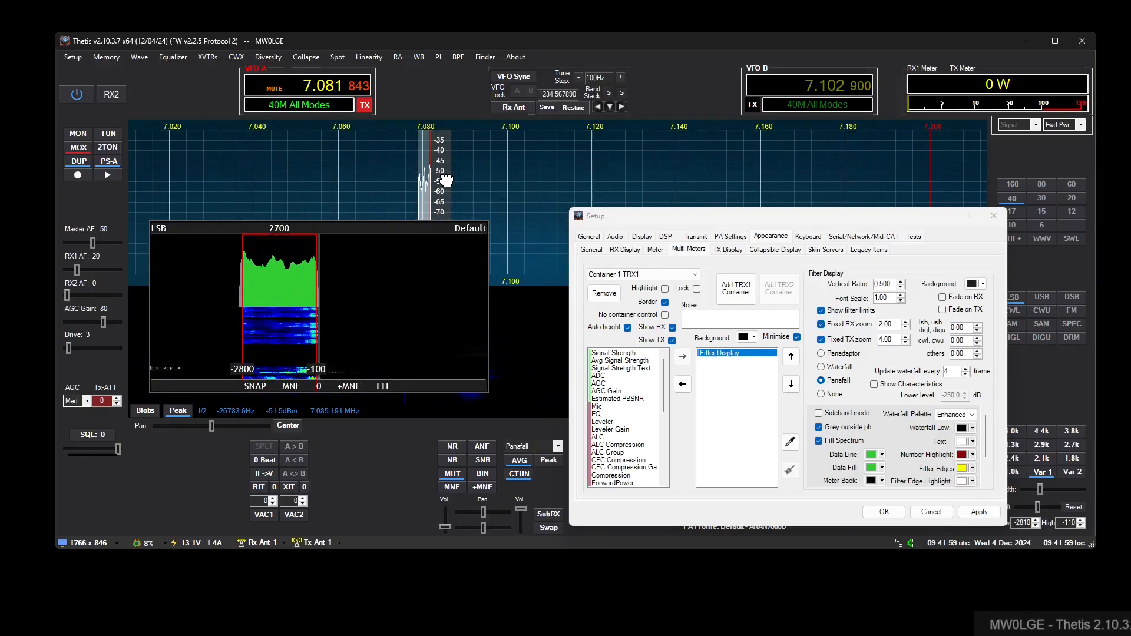
{"action": "left_click_drag", "start_coordinate": [442, 152], "coordinate": [441, 171]}
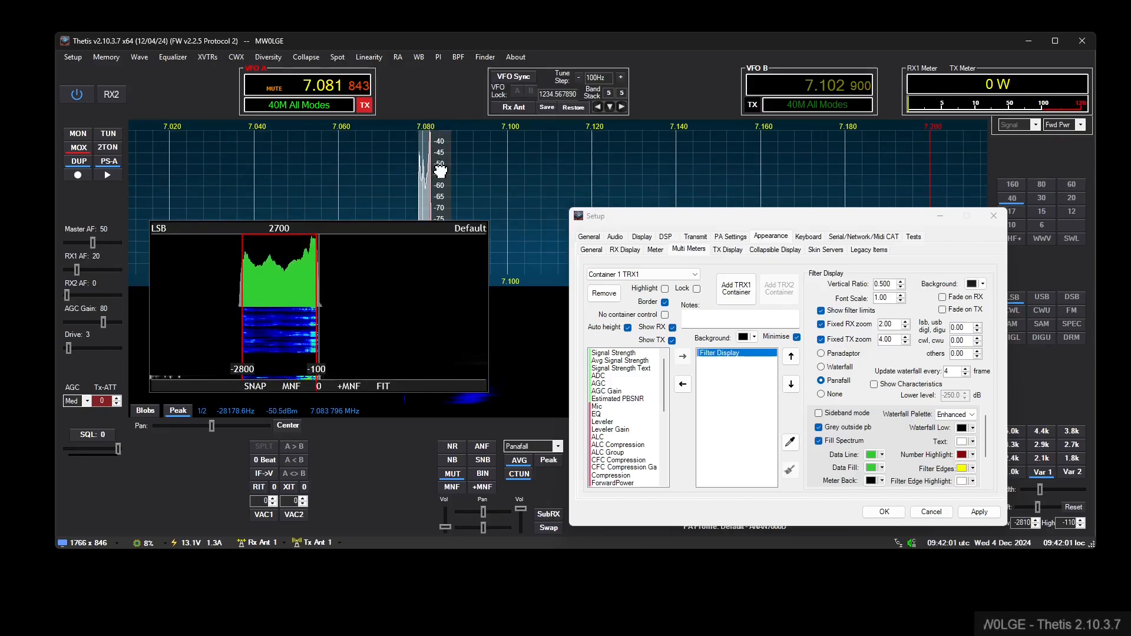
{"action": "left_click_drag", "start_coordinate": [320, 223], "coordinate": [313, 246]}
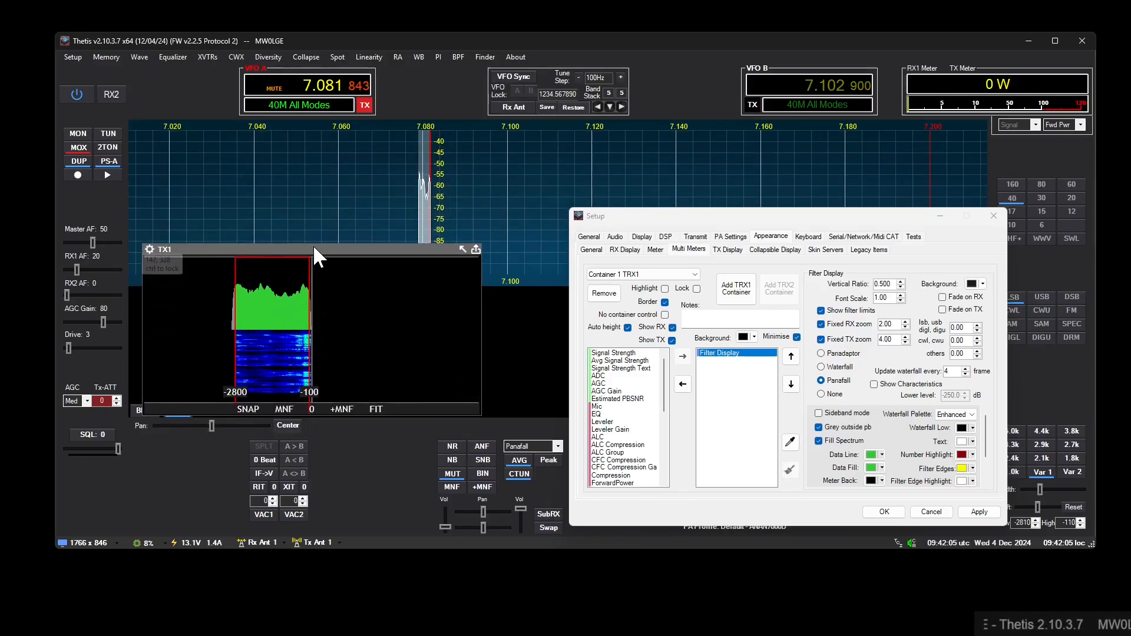
- Enable SNAP in the filter display, widen the transmit filter to the -3500 Hz snap frequency, and stop transmitting
{"action": "mouse_move", "coordinate": [235, 320]}
{"action": "left_mouse_down"}
{"action": "mouse_move", "coordinate": [283, 323]}
{"action": "mouse_move", "coordinate": [237, 335]}
{"action": "mouse_move", "coordinate": [220, 326]}
{"action": "mouse_move", "coordinate": [235, 324]}
{"action": "left_mouse_up"}
{"action": "left_click", "coordinate": [256, 407]}
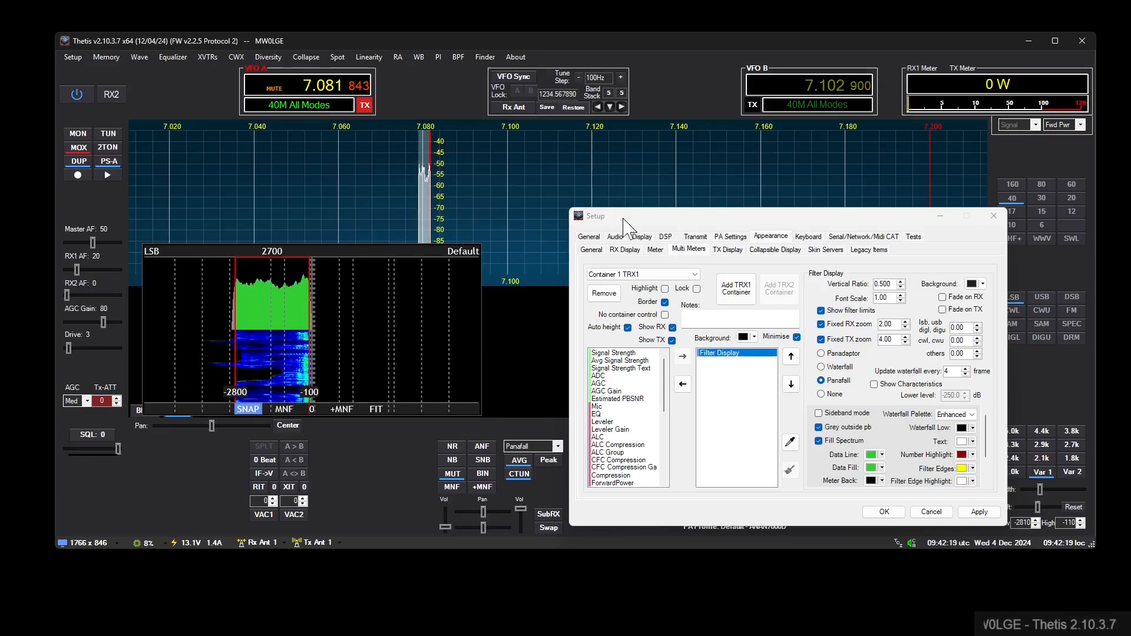
{"action": "left_click", "coordinate": [590, 237]}
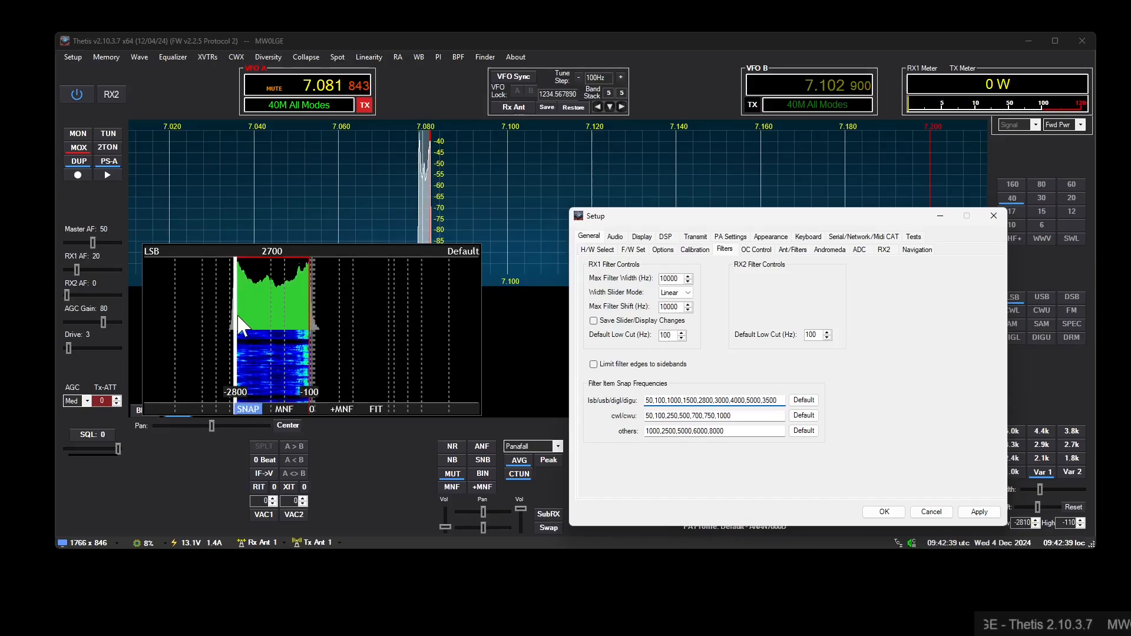
{"action": "left_click_drag", "start_coordinate": [225, 317], "coordinate": [216, 316]}
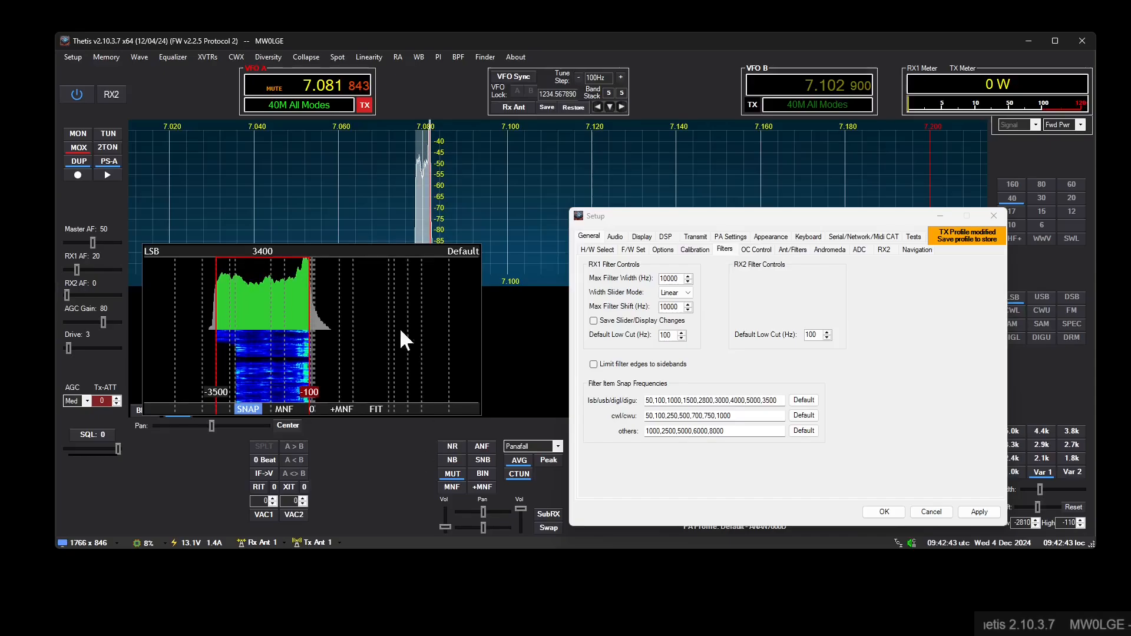
{"action": "left_click", "coordinate": [81, 147]}
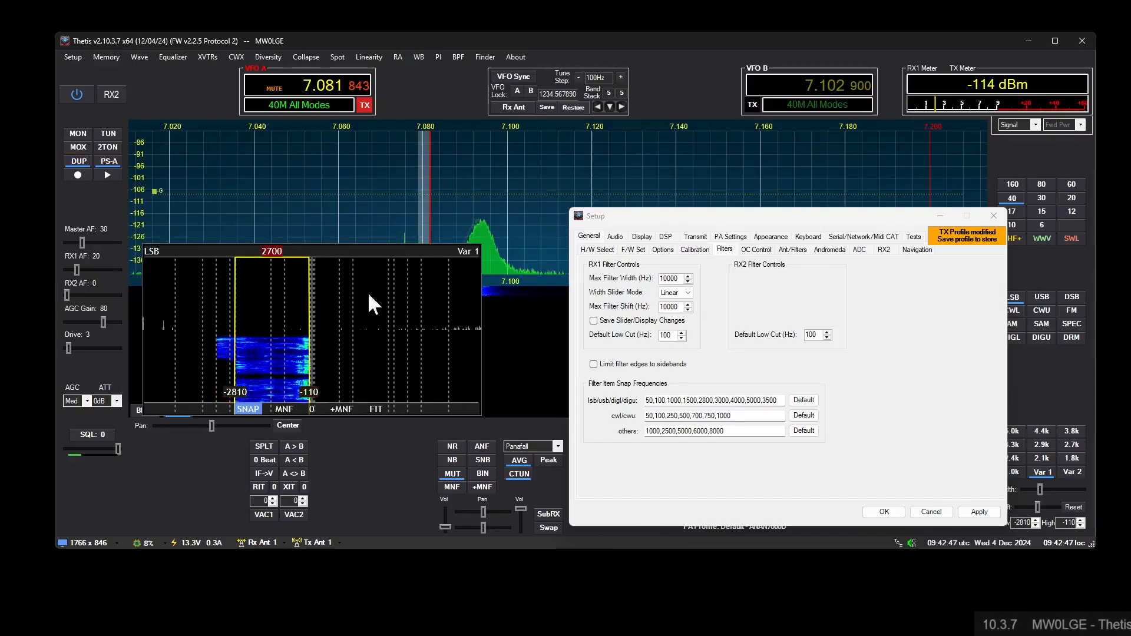
- Enable Sideband mode for the Filter Display, try it in USB and return to LSB
{"action": "left_click", "coordinate": [150, 245]}
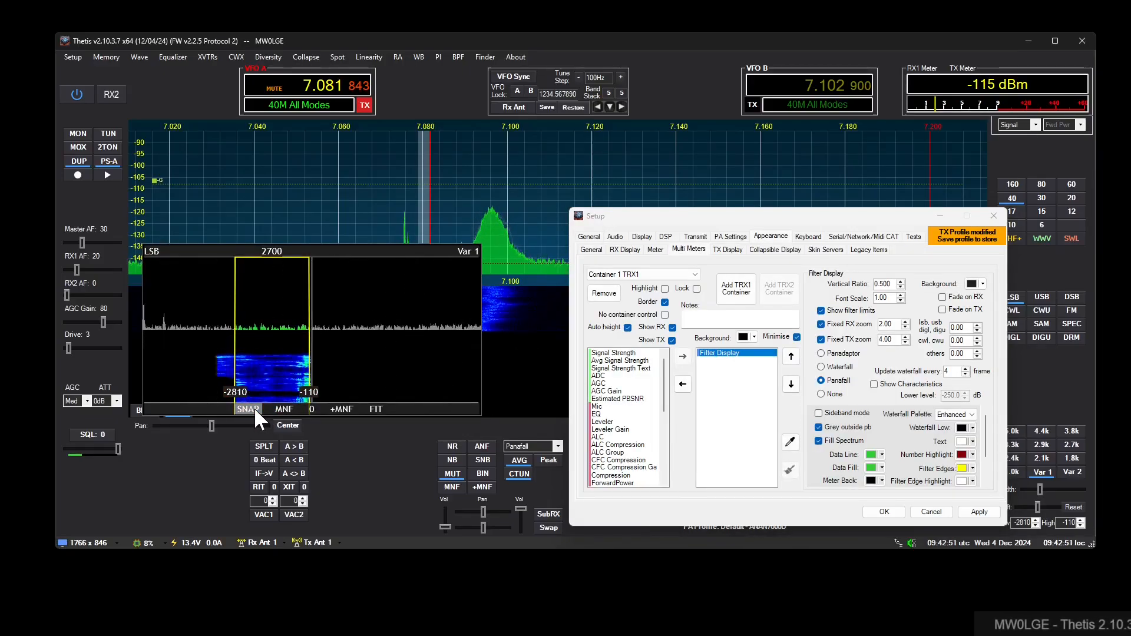
{"action": "left_click", "coordinate": [827, 414]}
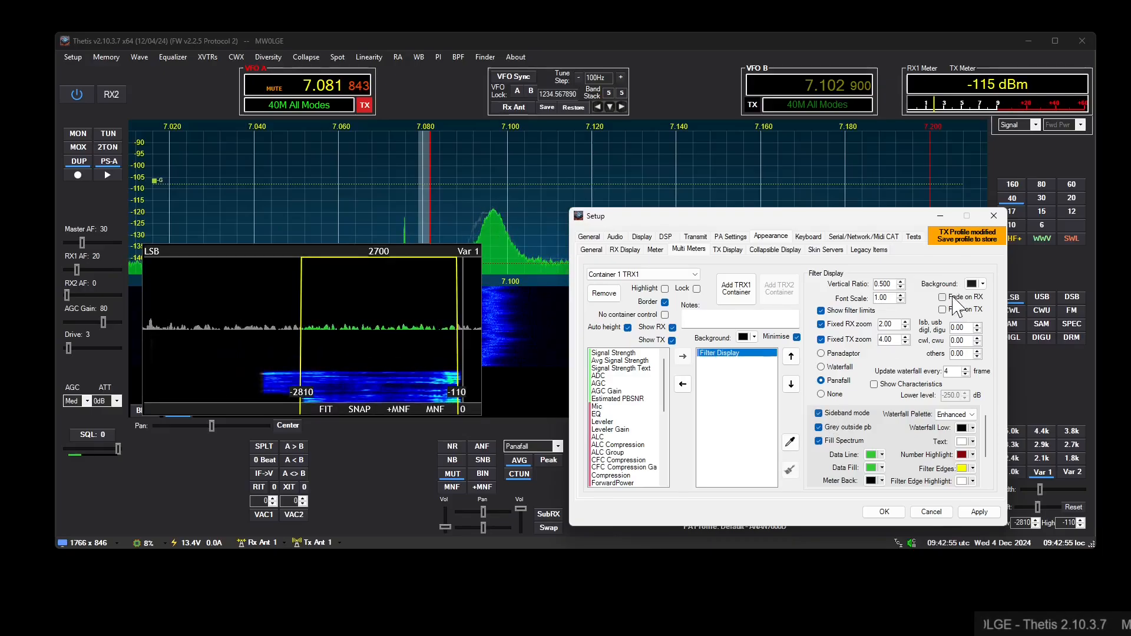
{"action": "left_click", "coordinate": [1042, 298]}
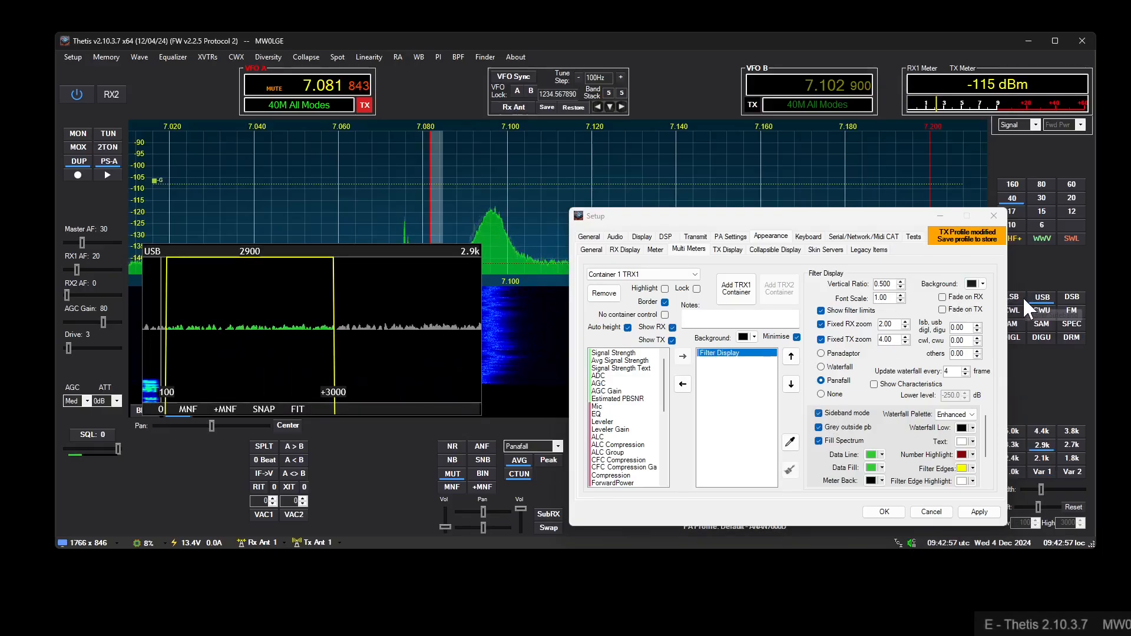
{"action": "left_click", "coordinate": [1018, 298]}
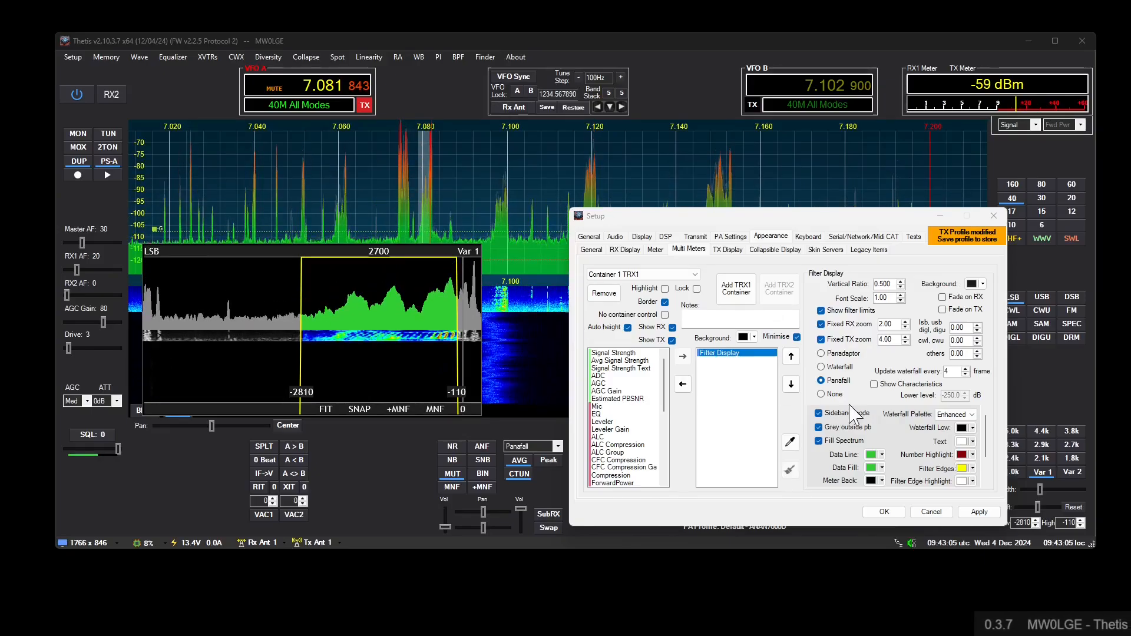
- Try the Panadaptor, Waterfall, Panafall and None views of the Filter Display and settle on Panadaptor
{"action": "left_click", "coordinate": [839, 353]}
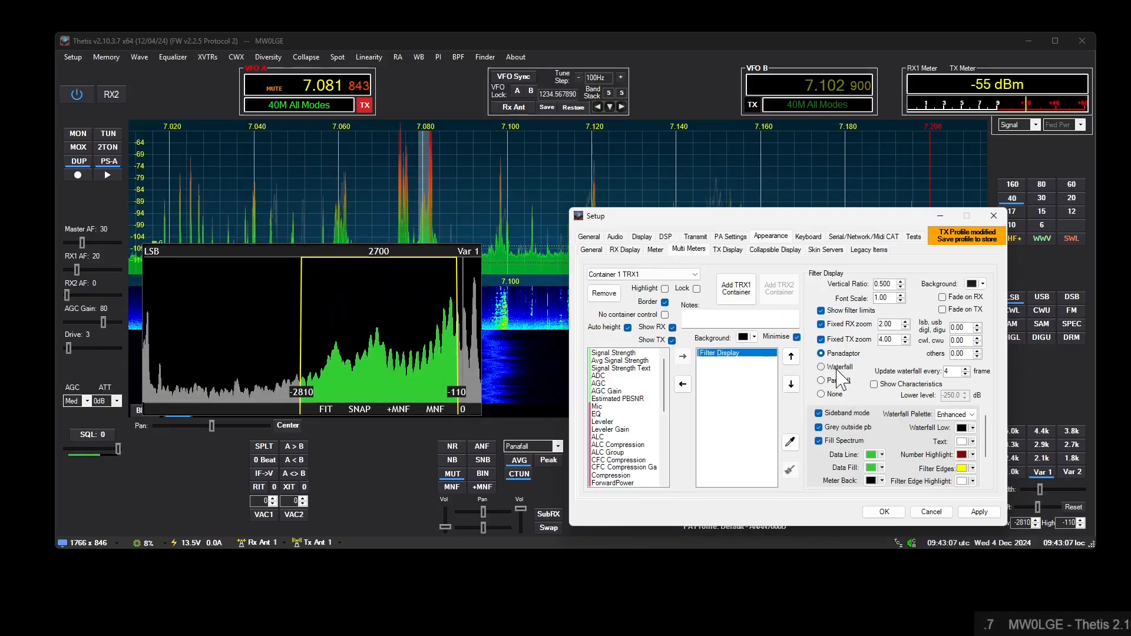
{"action": "left_click", "coordinate": [836, 367]}
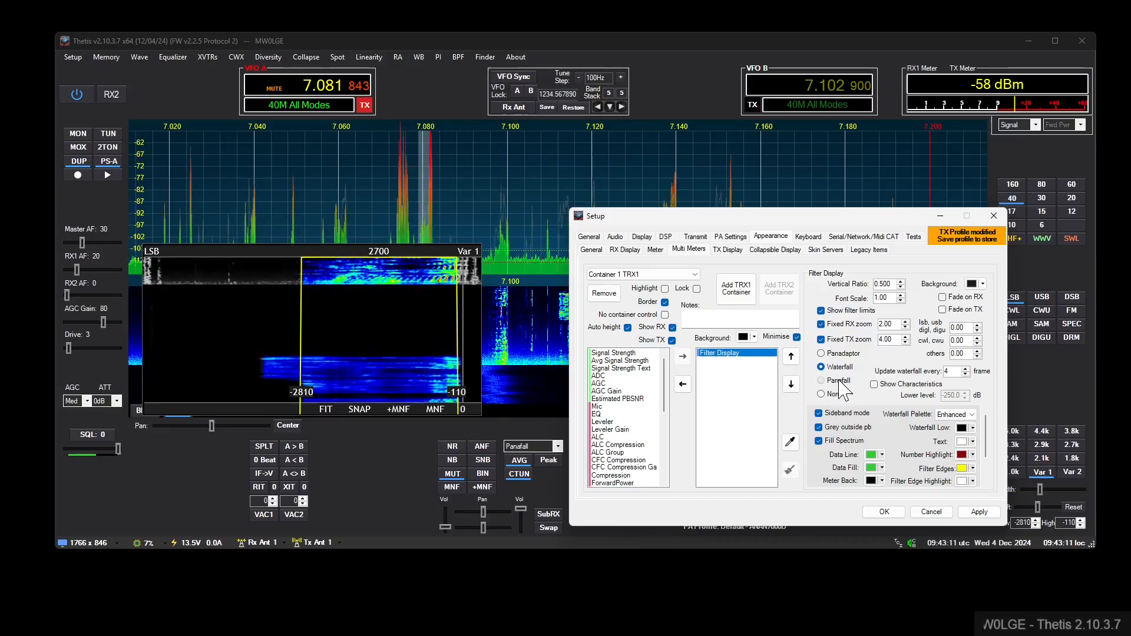
{"action": "left_click", "coordinate": [839, 381]}
{"action": "left_click", "coordinate": [836, 394]}
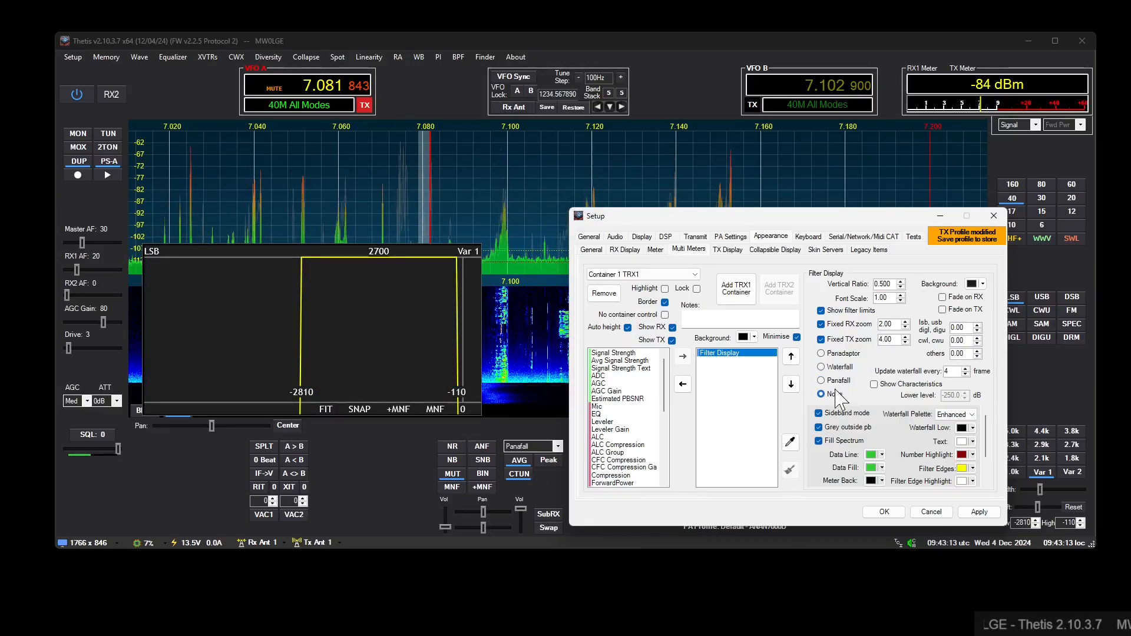
{"action": "left_click", "coordinate": [840, 354]}
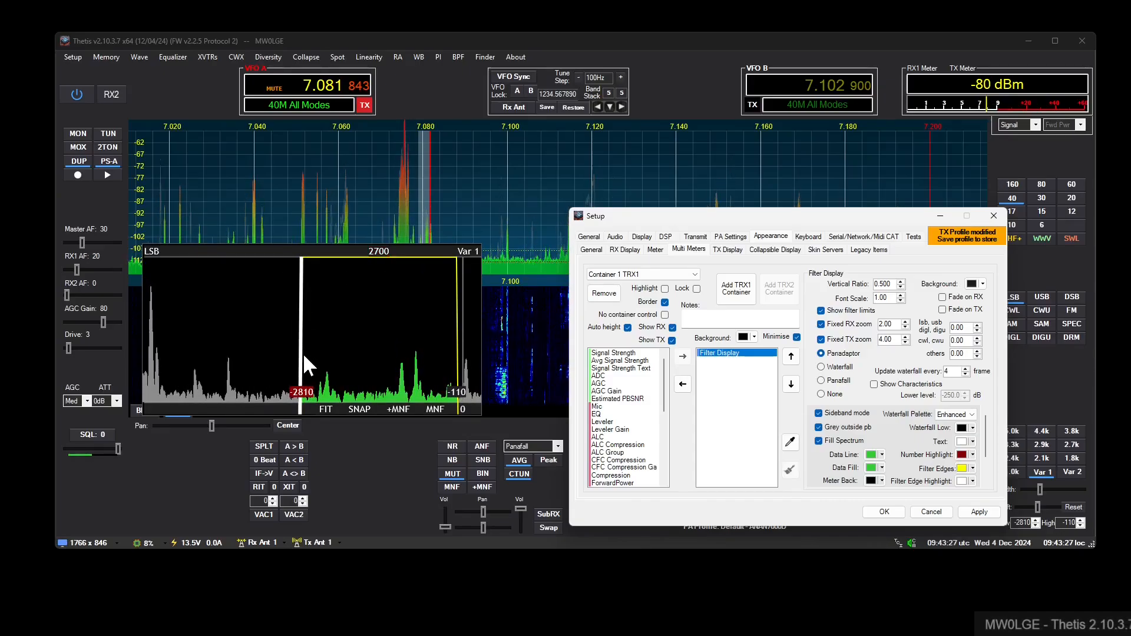
- Set the DSP filter size for SSB/AM receive to 1024
{"action": "left_click", "coordinate": [665, 237]}
{"action": "left_click", "coordinate": [714, 290]}
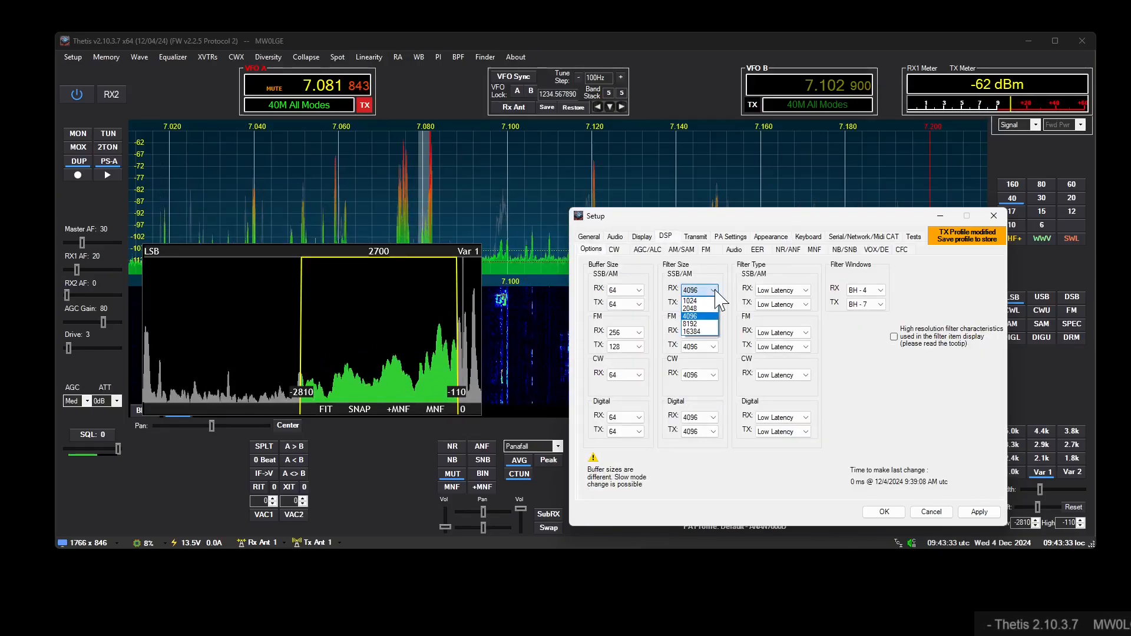
{"action": "left_click", "coordinate": [700, 301]}
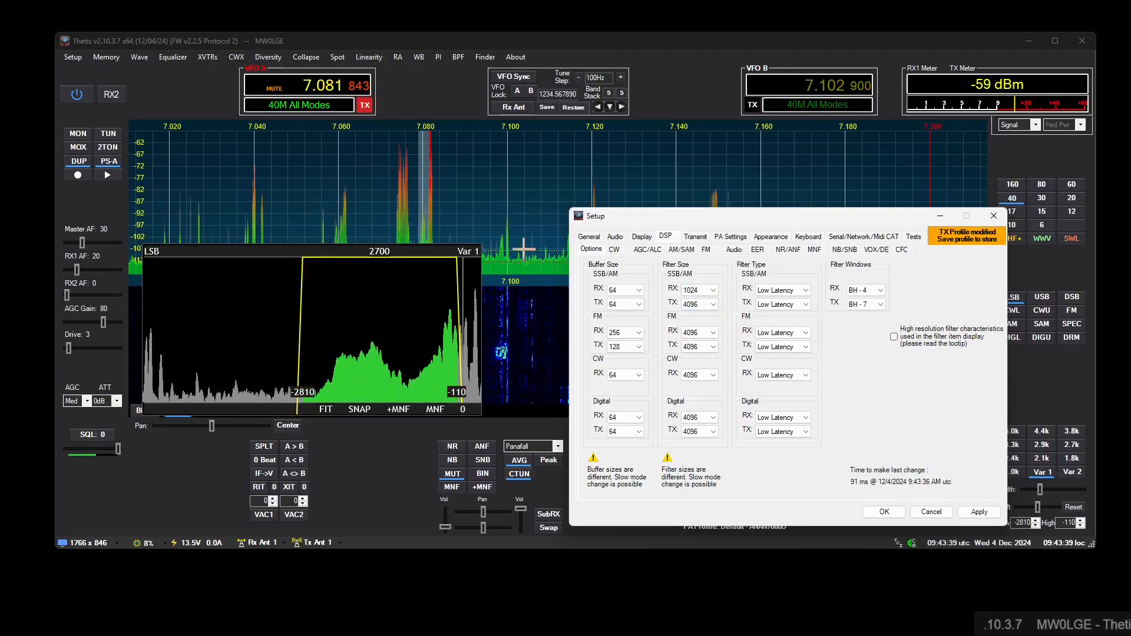
- Turn off Fixed RX zoom and Sideband mode in the container's Filter Display settings
{"action": "left_click", "coordinate": [150, 249]}
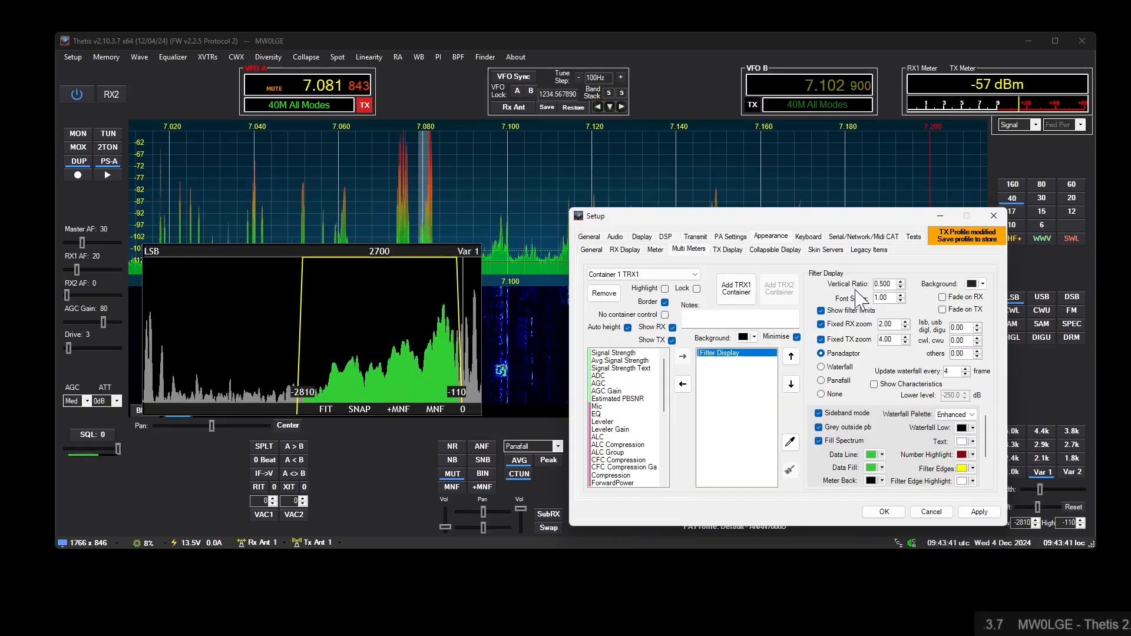
{"action": "left_click", "coordinate": [837, 326]}
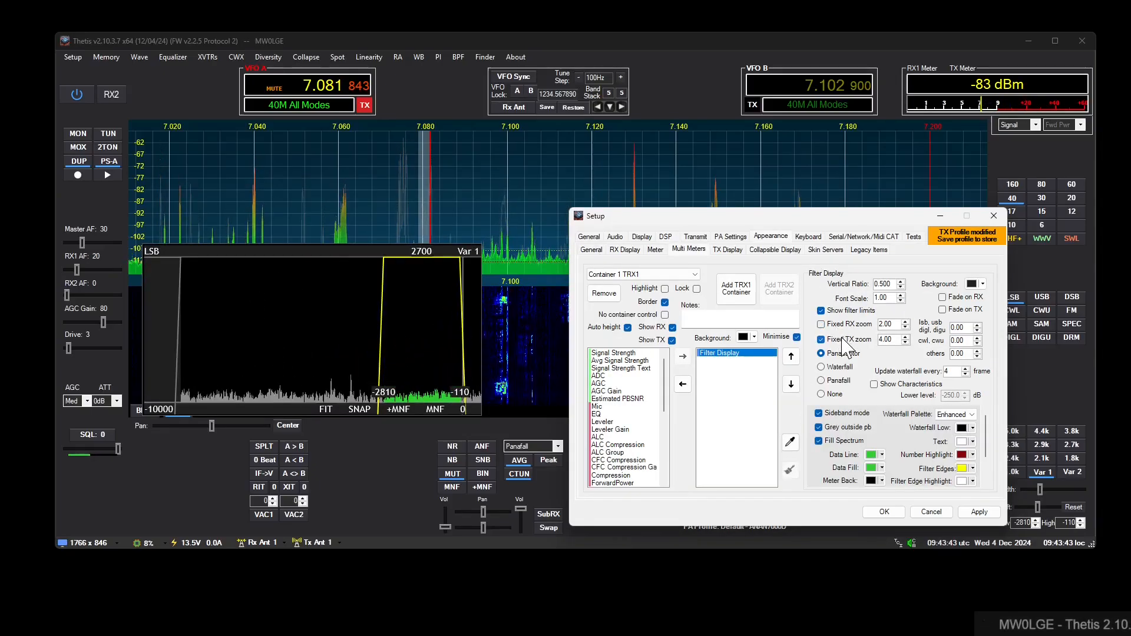
{"action": "left_click", "coordinate": [845, 413]}
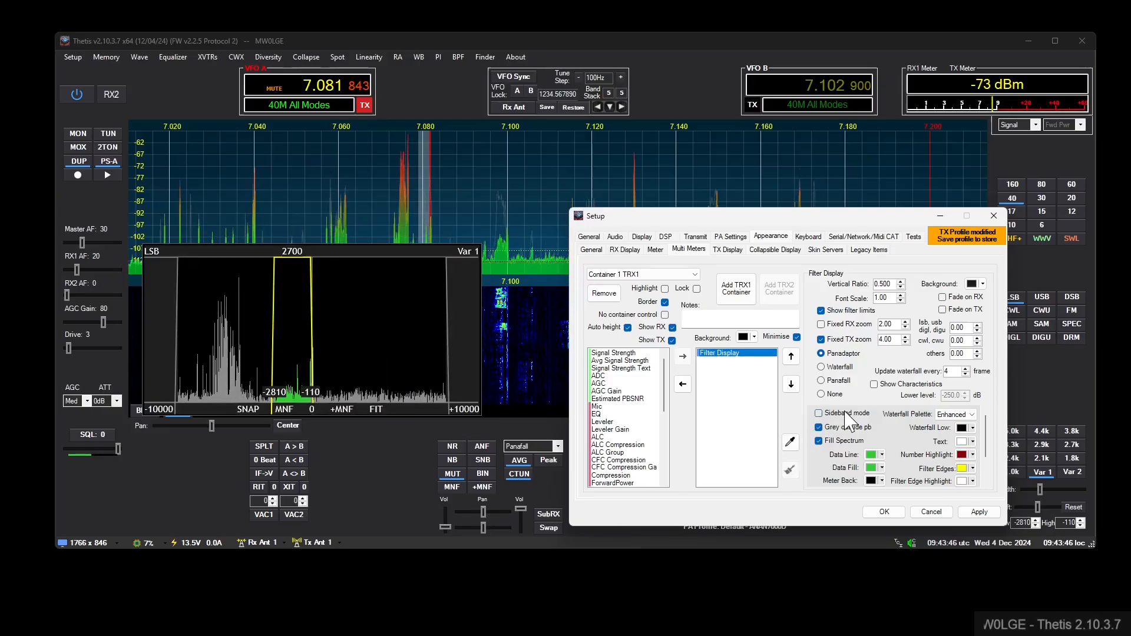
- Set the DSP filter size for SSB/AM receive back to 4096
{"action": "left_click", "coordinate": [665, 236]}
{"action": "left_click", "coordinate": [693, 289]}
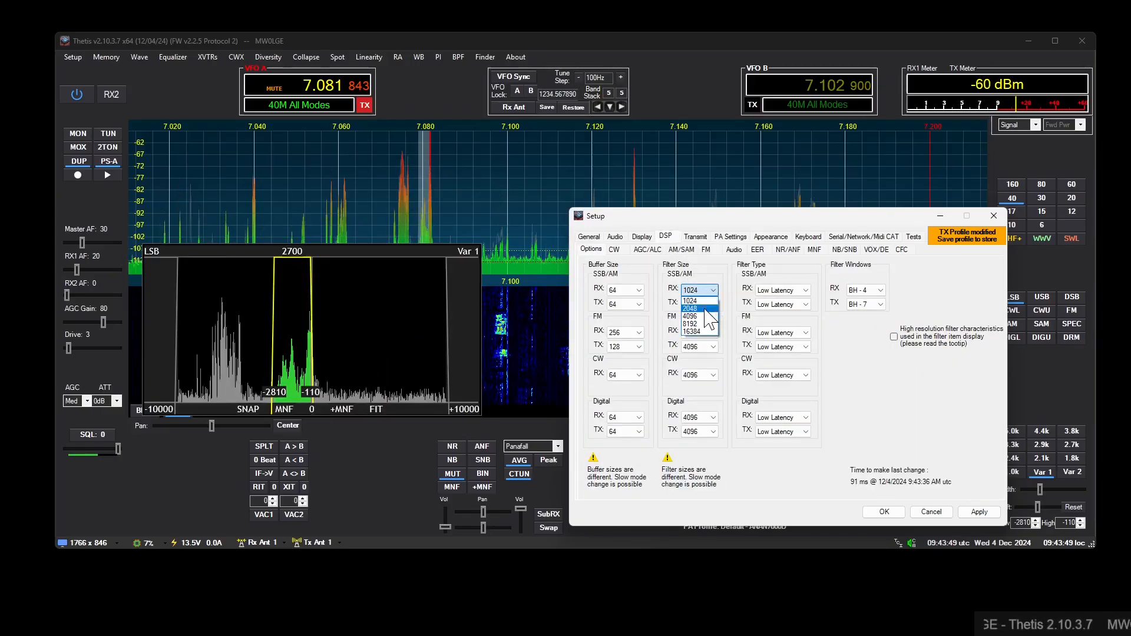
{"action": "left_click", "coordinate": [695, 316]}
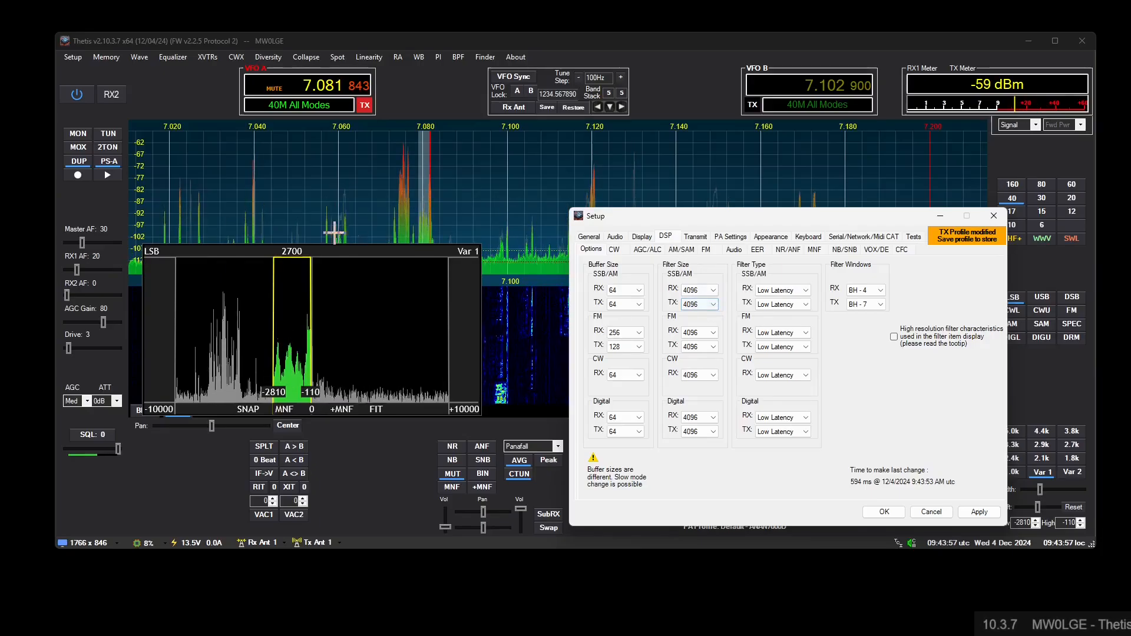
- Reopen the Filter Display settings, shift the Setup window upward, and enable Fixed RX zoom and Show Characteristics
{"action": "left_click", "coordinate": [148, 252]}
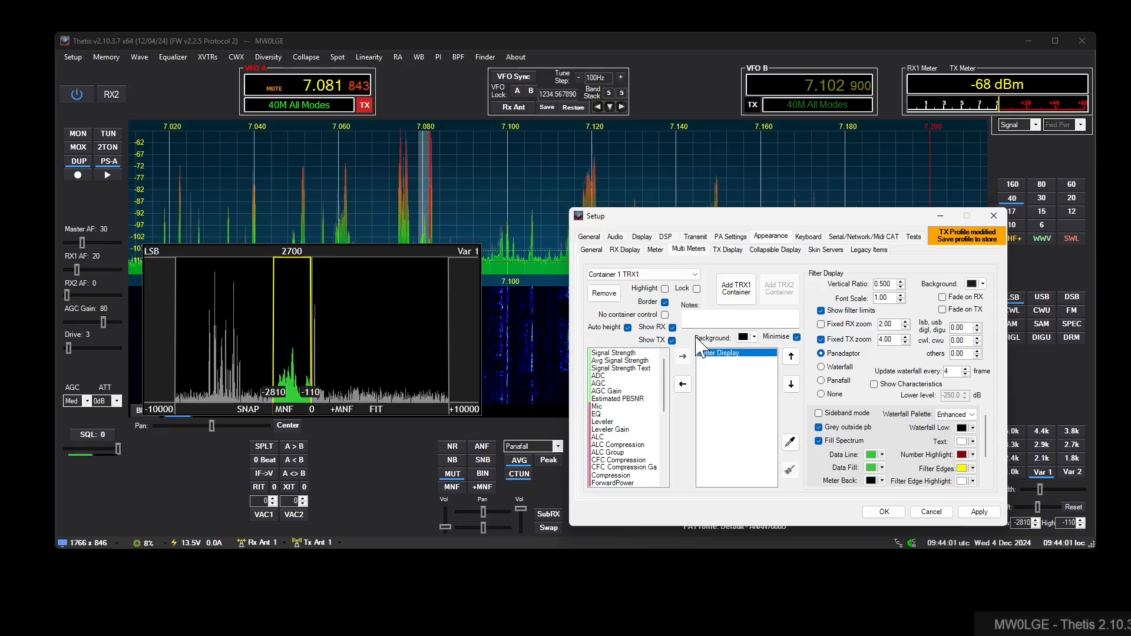
{"action": "left_click_drag", "start_coordinate": [724, 218], "coordinate": [714, 194]}
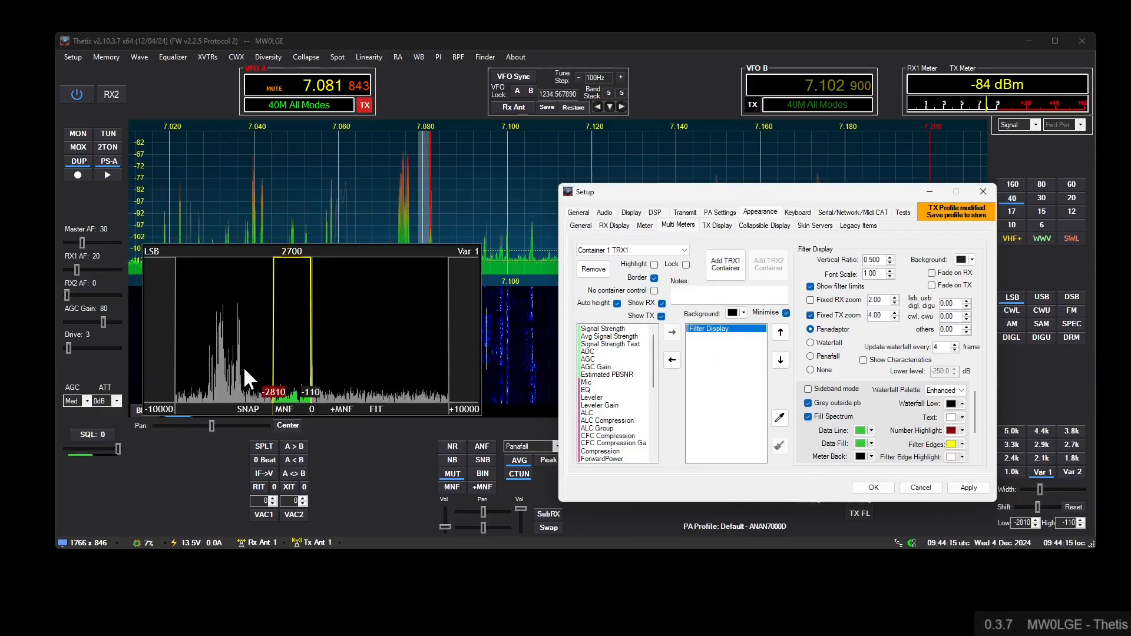
{"action": "left_click", "coordinate": [836, 302]}
{"action": "left_click", "coordinate": [879, 359]}
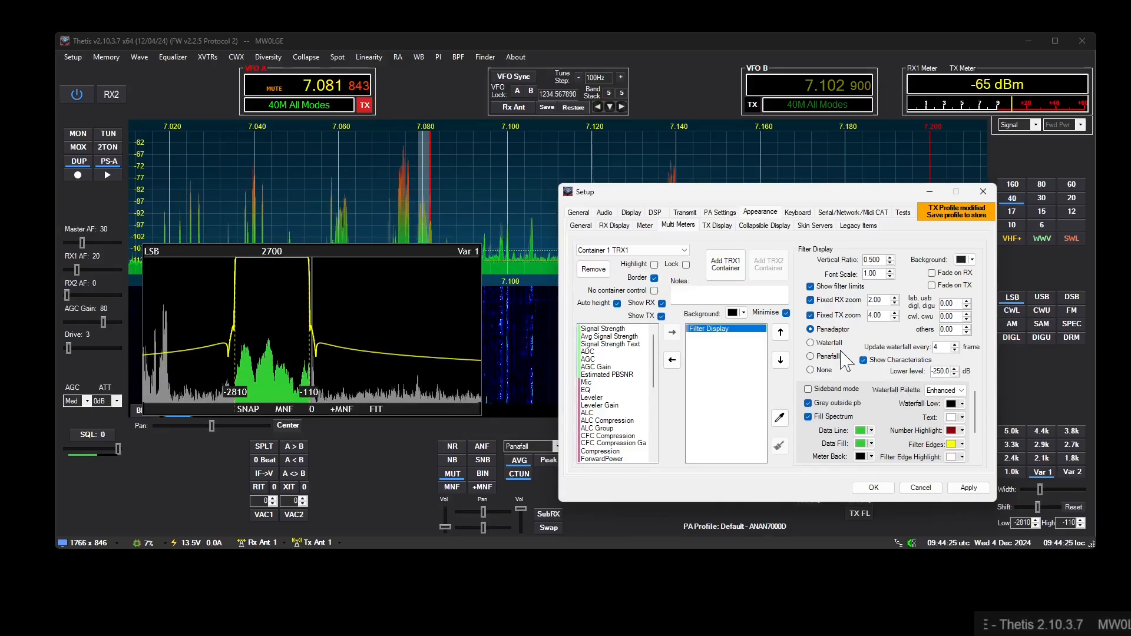
- Set the DSP receive filter window to BH - 7 and the Filter Display's fixed RX zoom to 10.00
{"action": "left_click", "coordinate": [654, 212]}
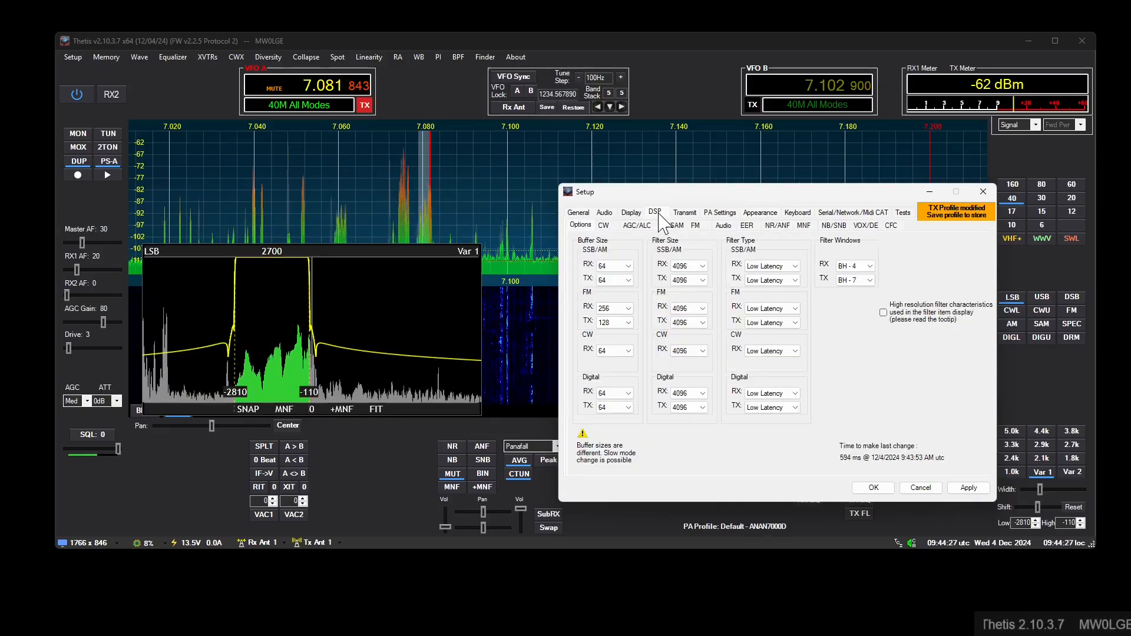
{"action": "left_click", "coordinate": [870, 266]}
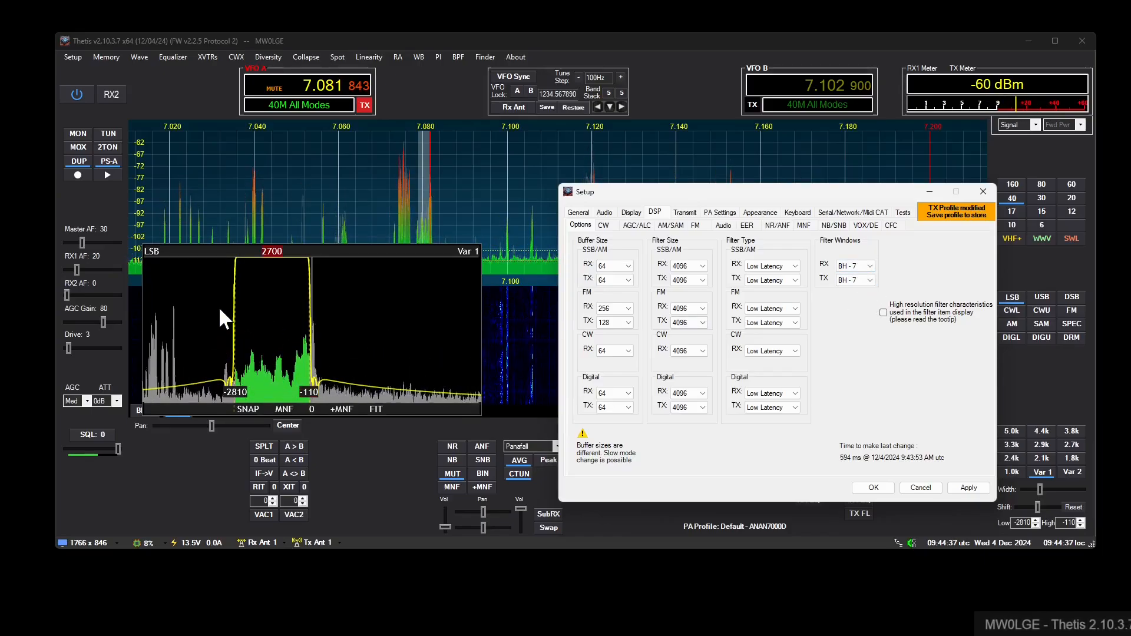
{"action": "left_click", "coordinate": [148, 250]}
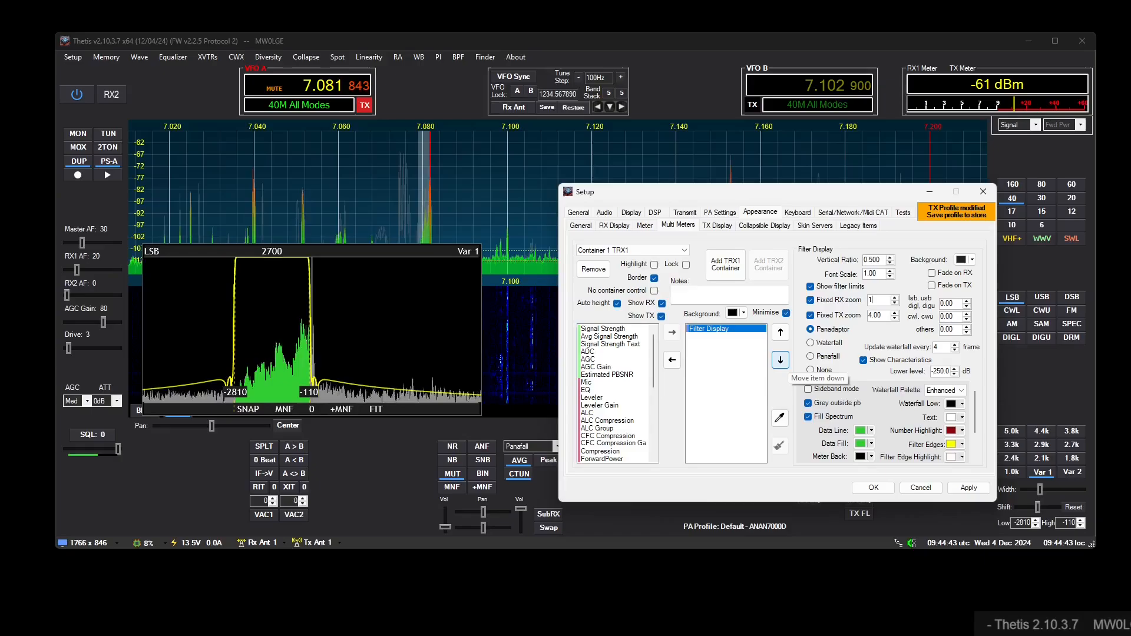
{"action": "key", "text": "Return"}
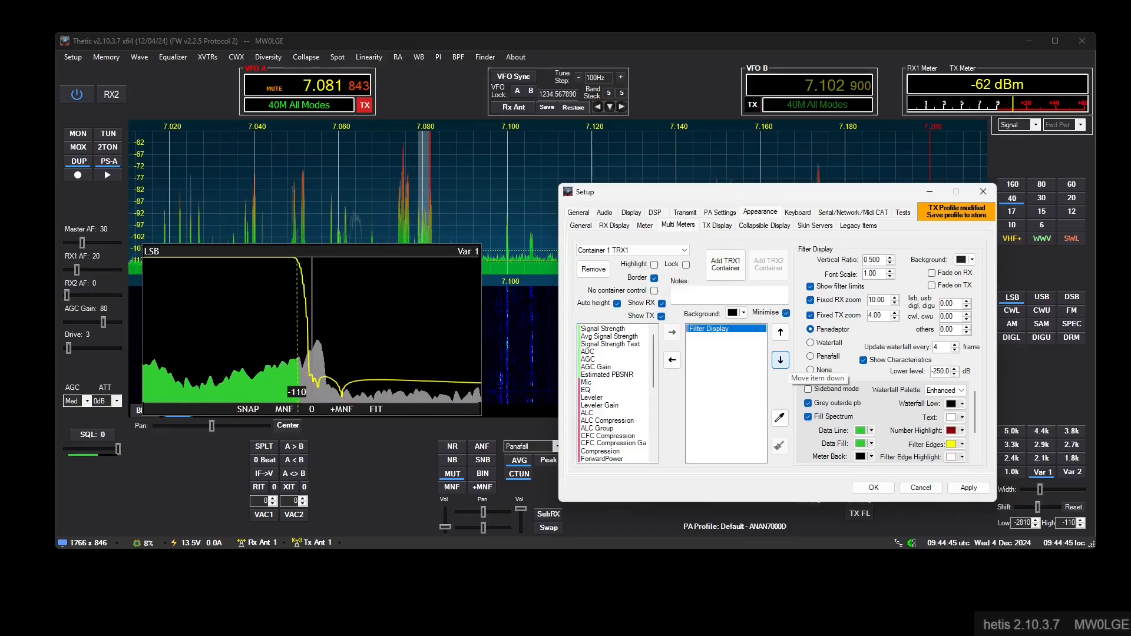
- Compare the BH - 4 and BH - 7 receive filter windows in the DSP options, ending on BH - 4
{"action": "left_click", "coordinate": [632, 213]}
{"action": "left_click", "coordinate": [656, 213]}
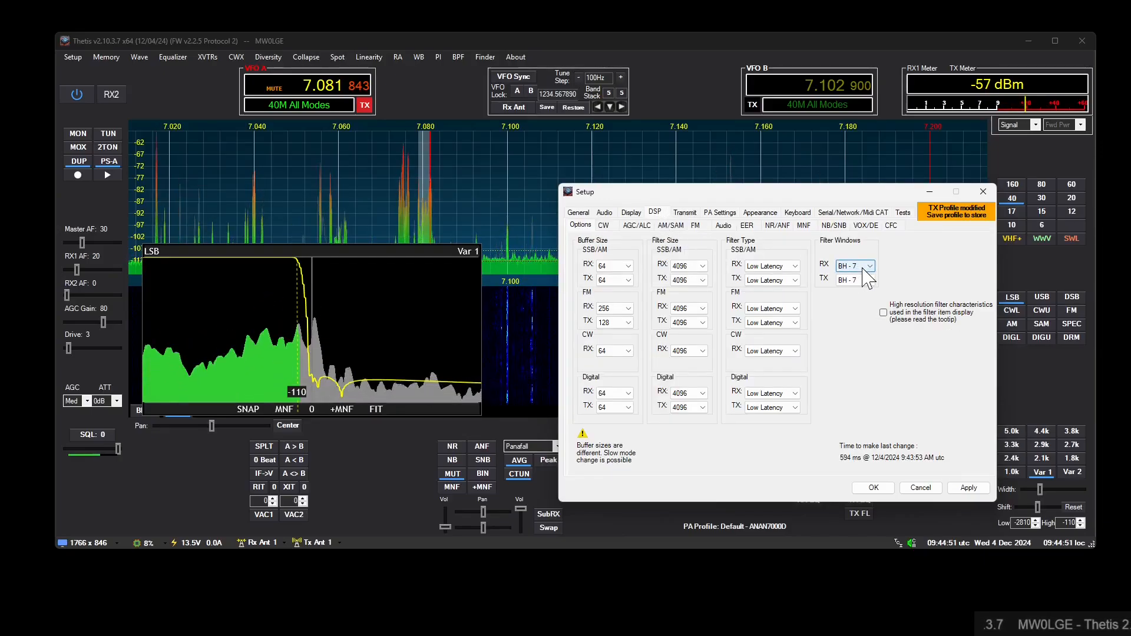
{"action": "scroll", "coordinate": [867, 276], "scroll_direction": "up", "scroll_amount": 1}
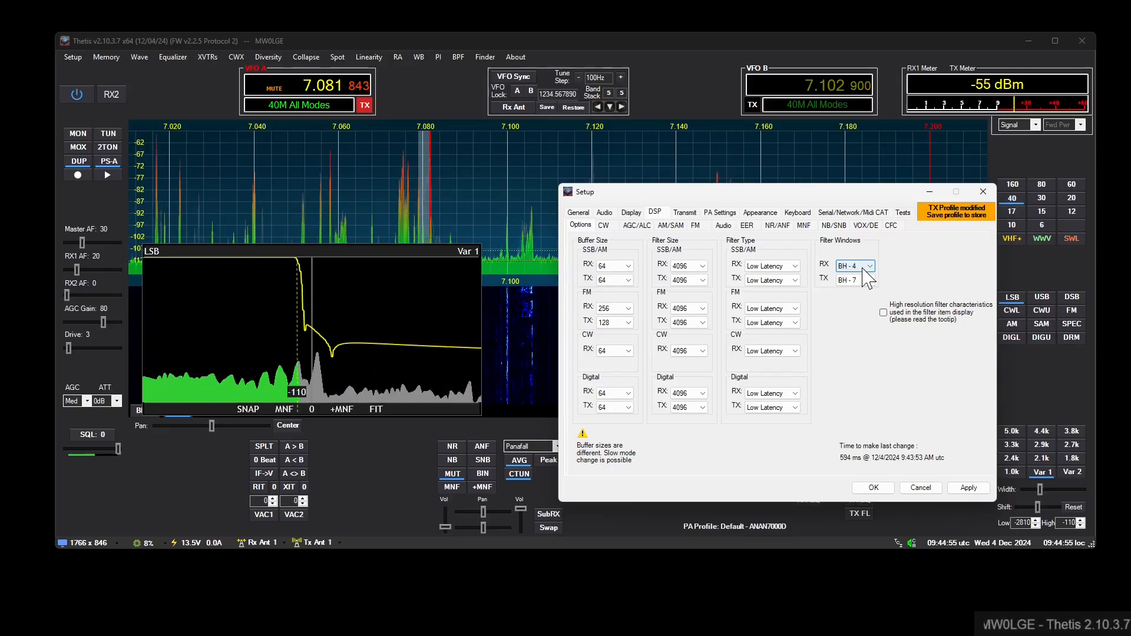
{"action": "scroll", "coordinate": [867, 277], "scroll_direction": "up", "scroll_amount": 1}
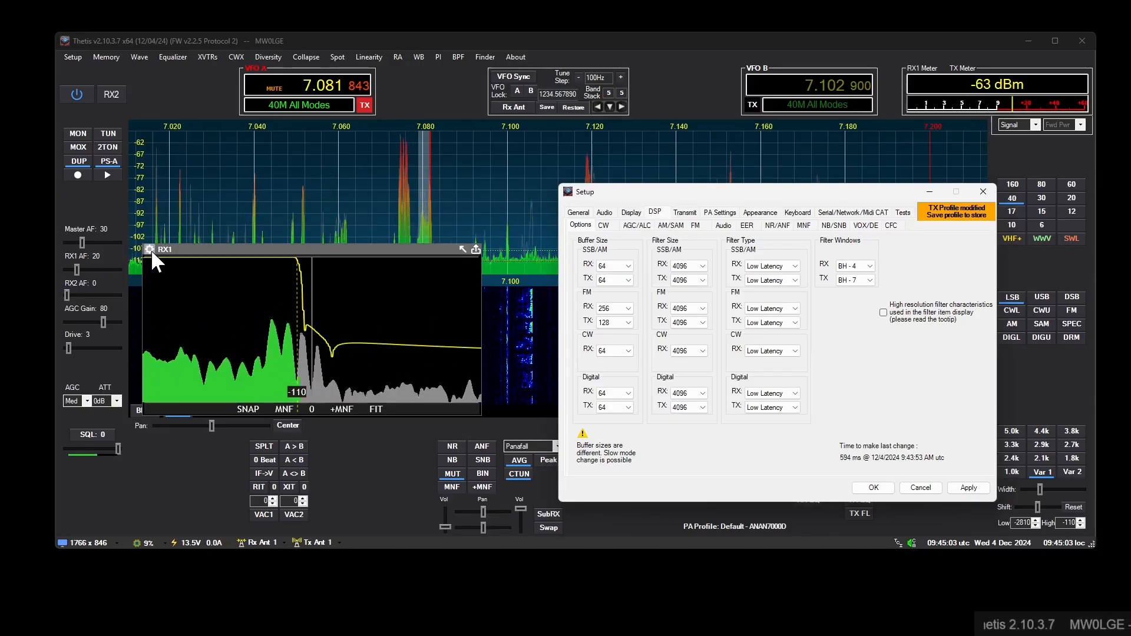
- Raise the lower level of the Filter Display's characteristic plot to about -117 dB
{"action": "left_click", "coordinate": [151, 249]}
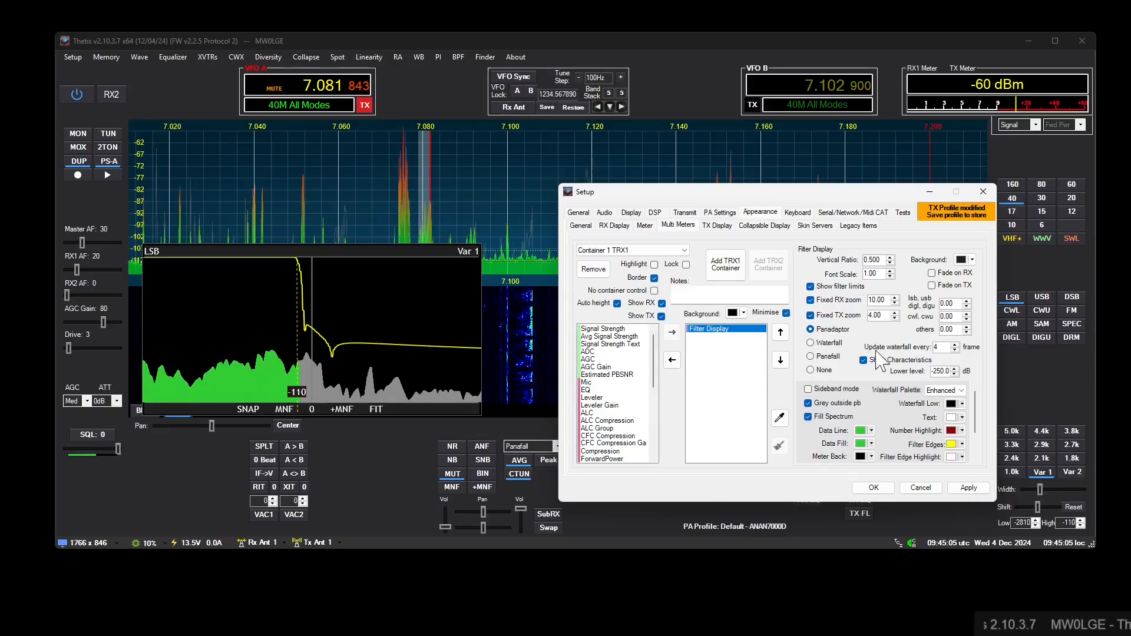
{"action": "double_click", "coordinate": [938, 371]}
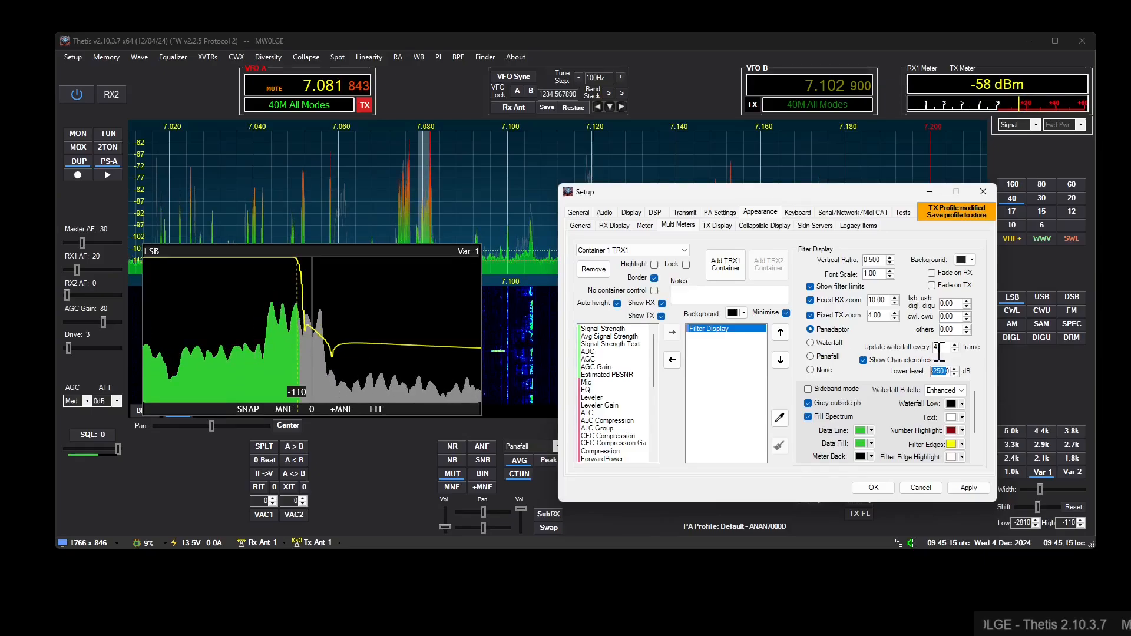
{"action": "type", "text": "196"}
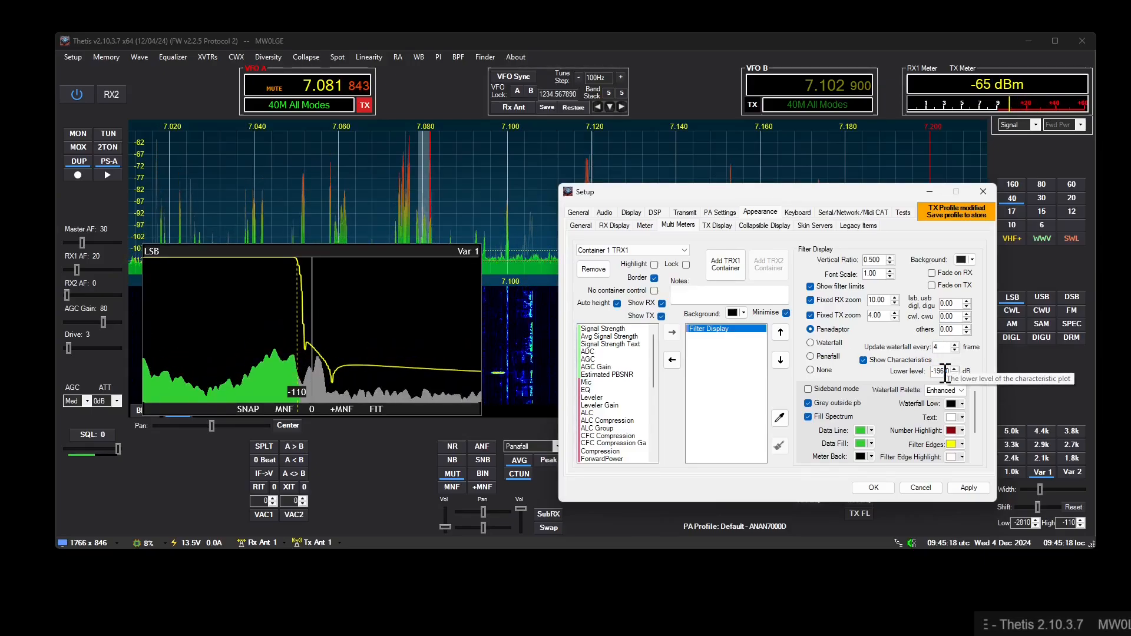
{"action": "scroll", "coordinate": [945, 373], "scroll_direction": "up", "scroll_amount": 20}
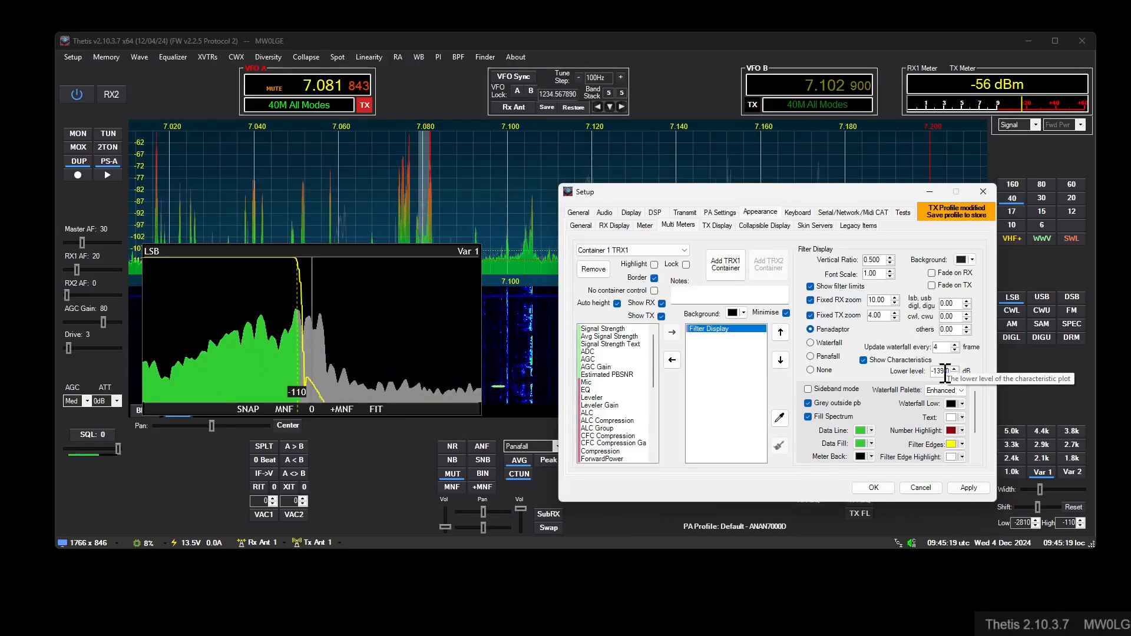
{"action": "scroll", "coordinate": [945, 373], "scroll_direction": "up", "scroll_amount": 2}
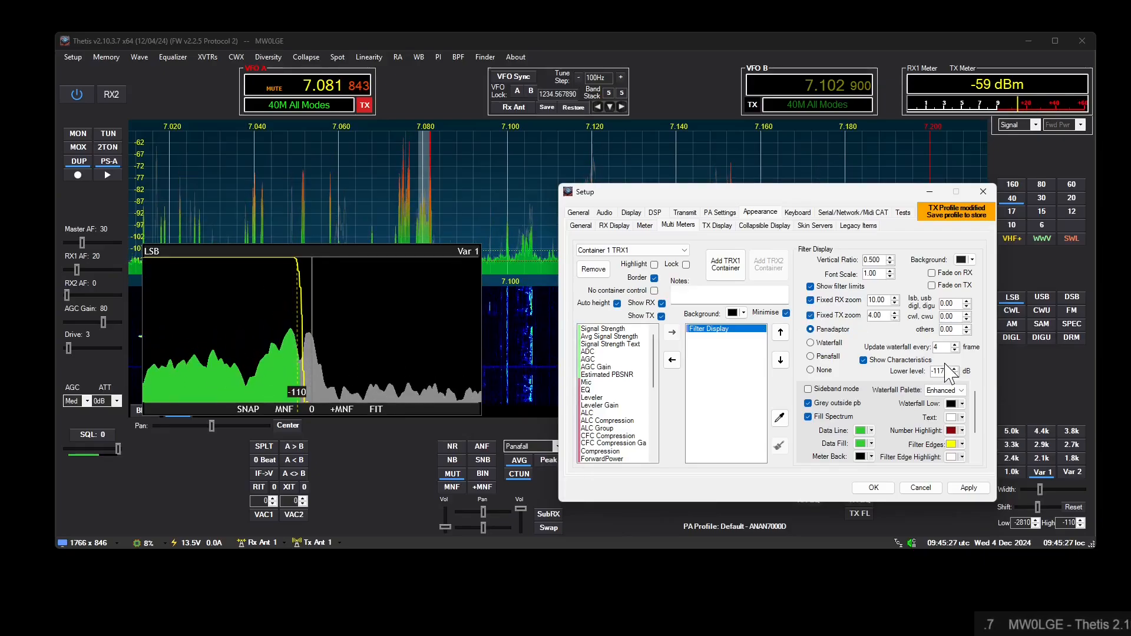
- Switch the receive filter window in the DSP options to BH - 7
{"action": "left_click", "coordinate": [654, 213]}
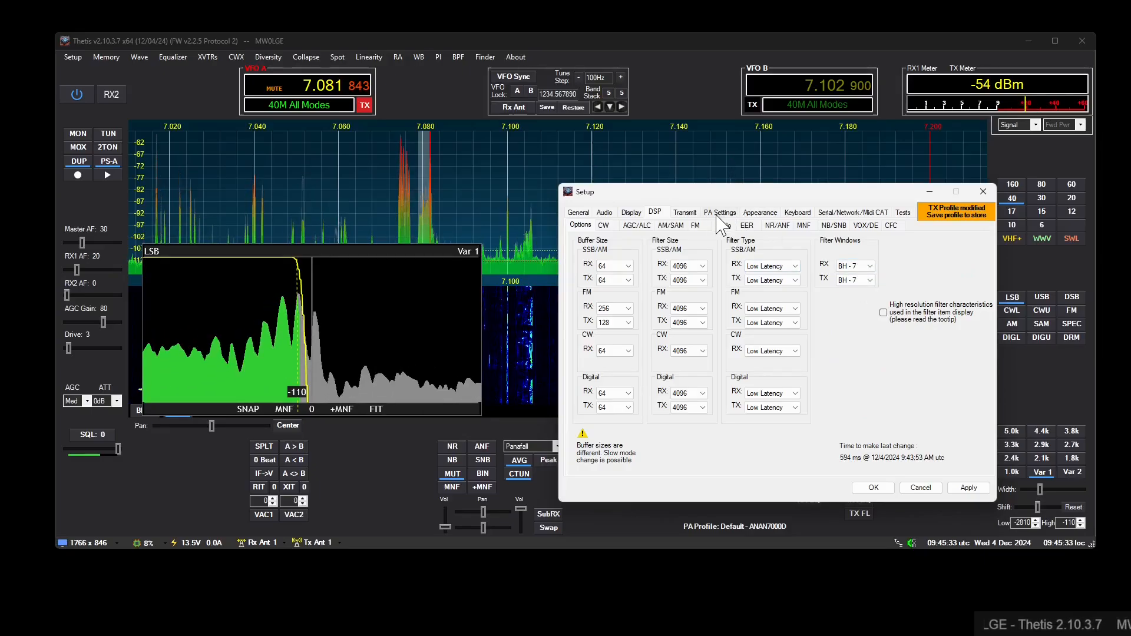
- Lower the Filter Display's characteristic plot level to about -282 dB and set its fixed RX zoom to 2.00
{"action": "left_click", "coordinate": [755, 213]}
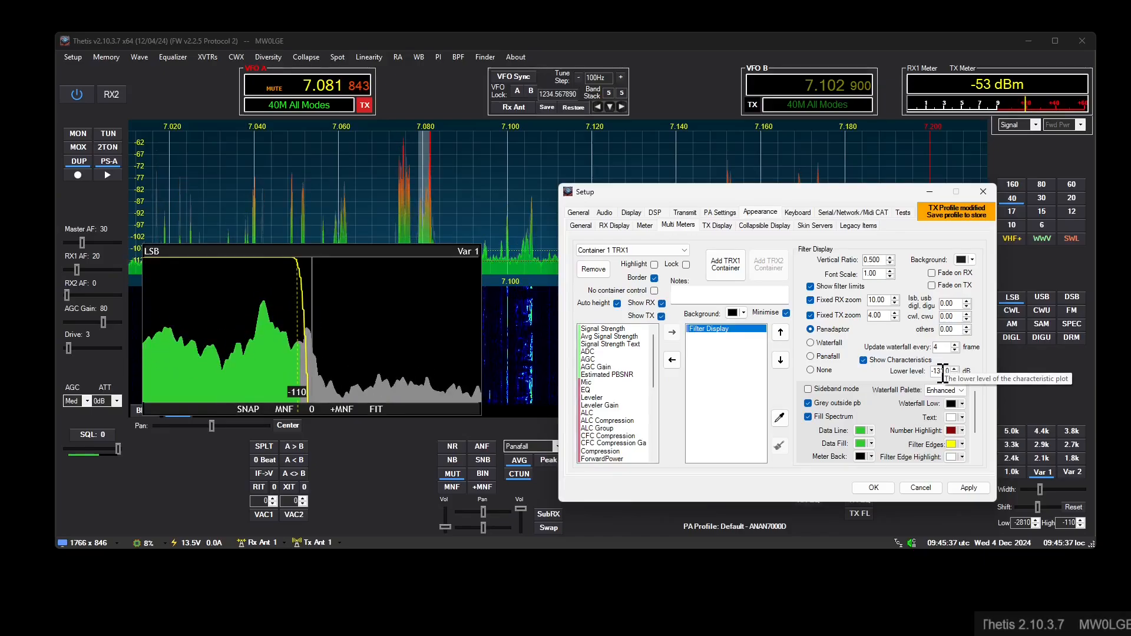
{"action": "scroll", "coordinate": [943, 371], "scroll_direction": "down", "scroll_amount": 8}
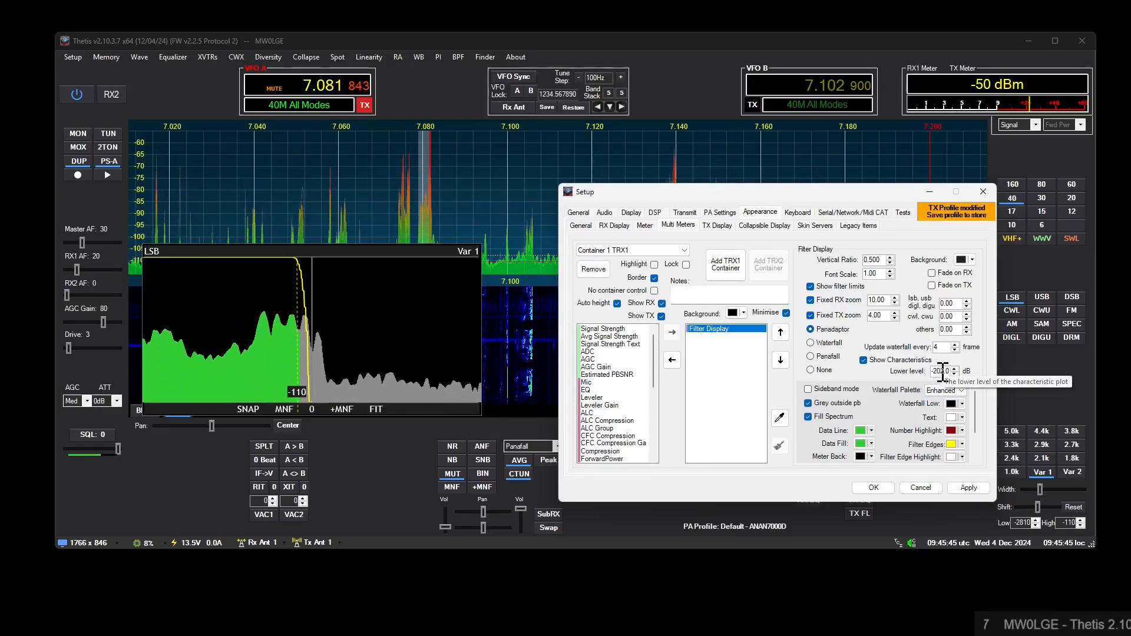
{"action": "scroll", "coordinate": [943, 371], "scroll_direction": "down", "scroll_amount": 10}
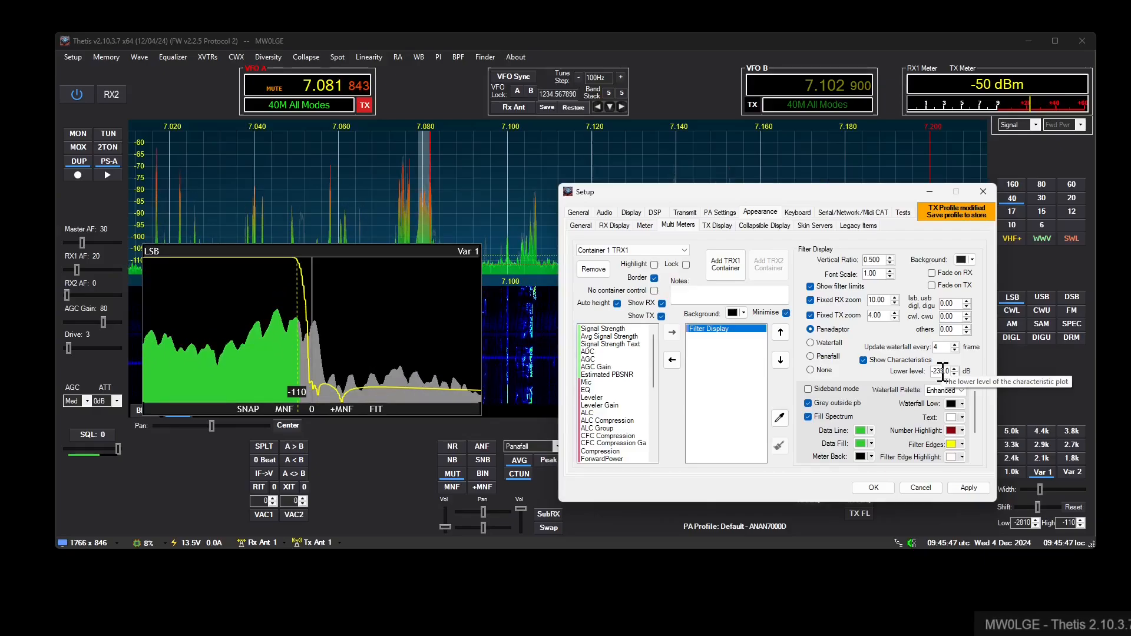
{"action": "left_click_drag", "start_coordinate": [888, 301], "coordinate": [852, 303]}
{"action": "type", "text": "2"}
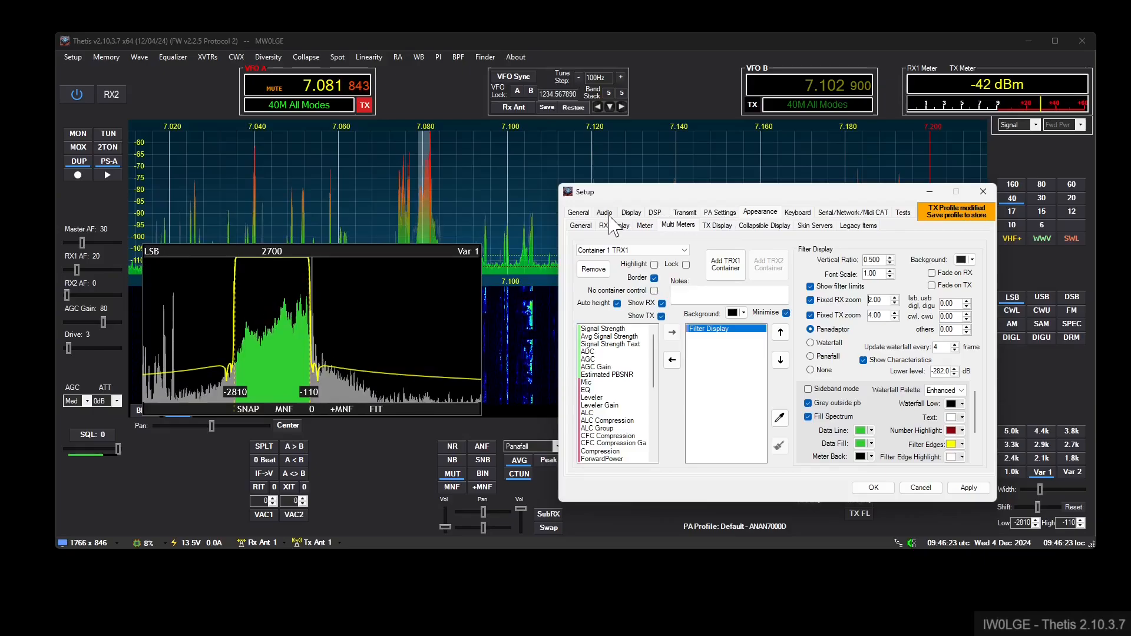
- Enable high resolution filter characteristics for the filter item display in the DSP options
{"action": "left_click", "coordinate": [654, 212]}
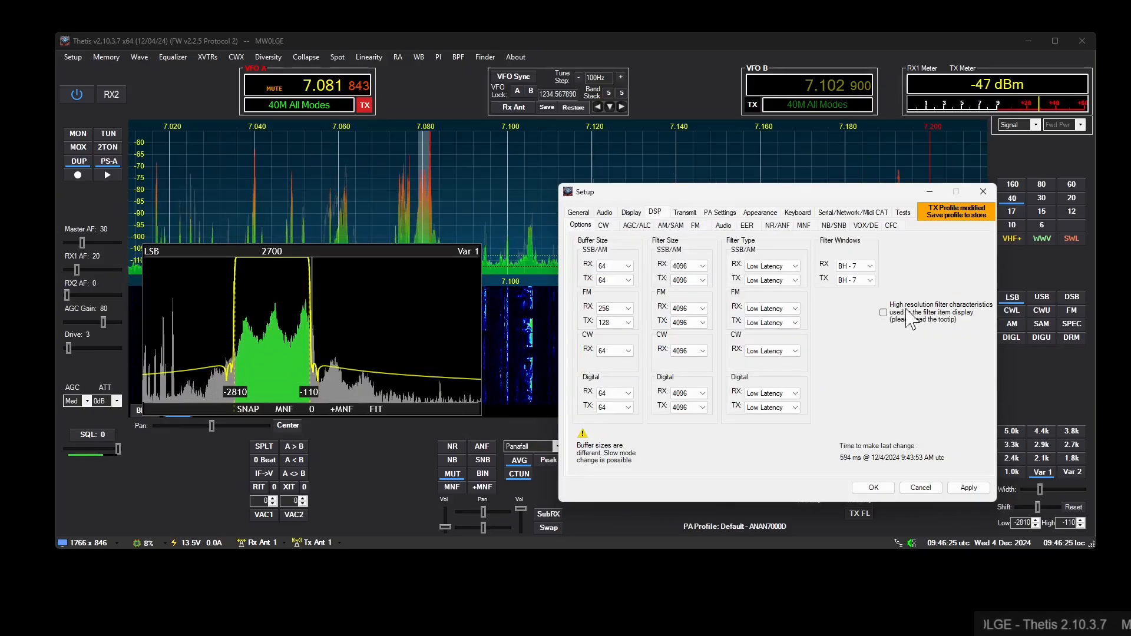
{"action": "mouse_move", "coordinate": [926, 318]}
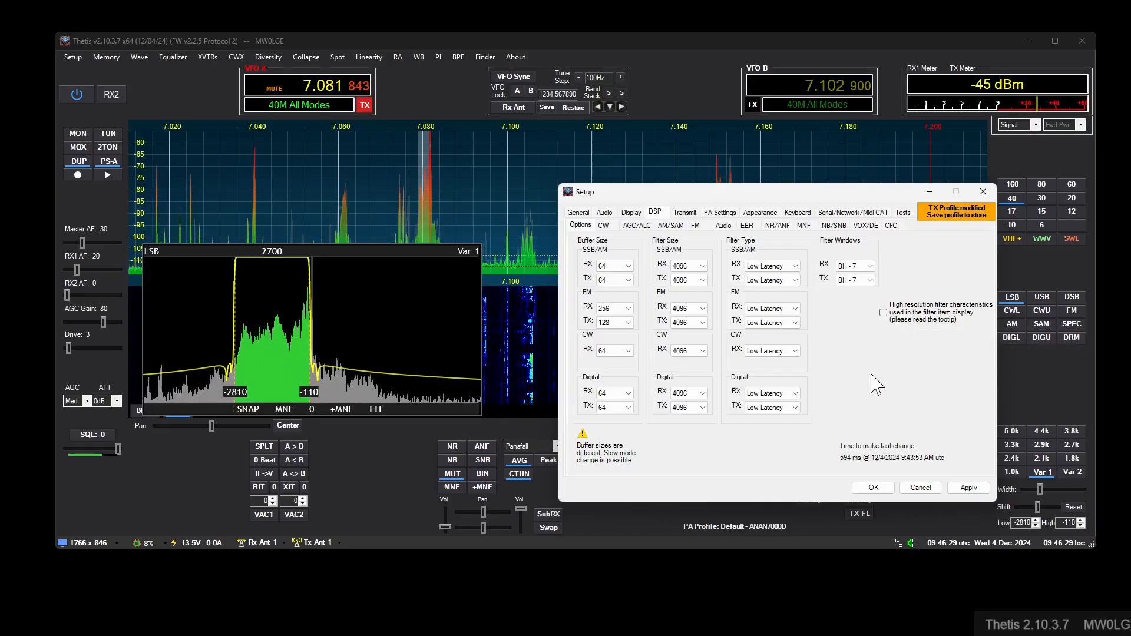
{"action": "left_click", "coordinate": [913, 318]}
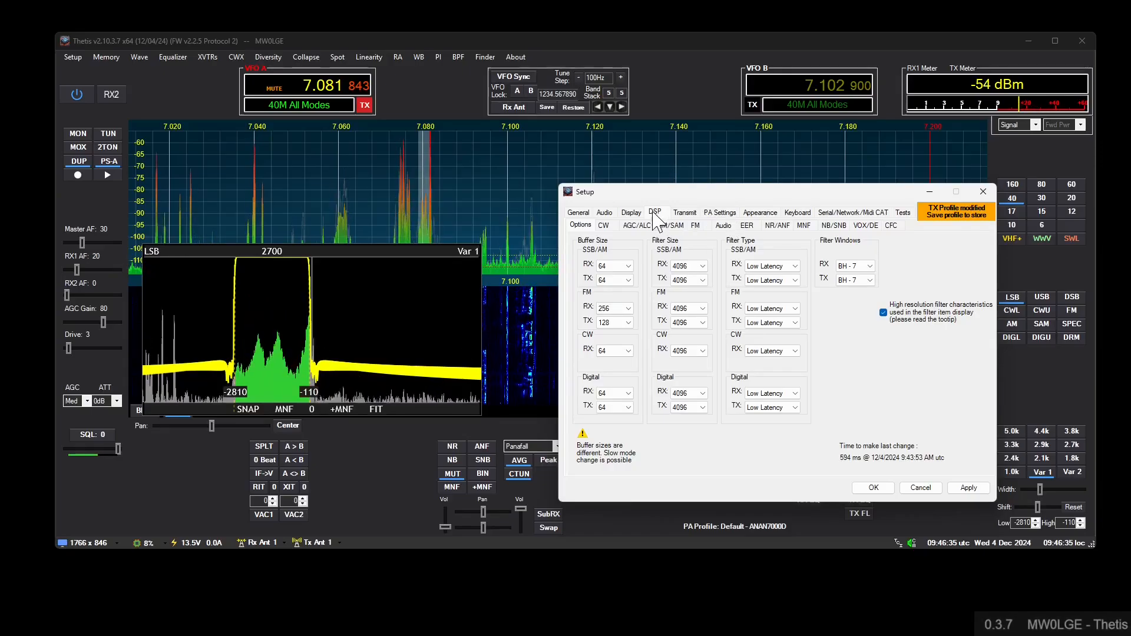
- Try a fixed RX zoom of 10 on the Filter Display and return it to 2.00
{"action": "left_click", "coordinate": [631, 212]}
{"action": "left_click", "coordinate": [760, 212]}
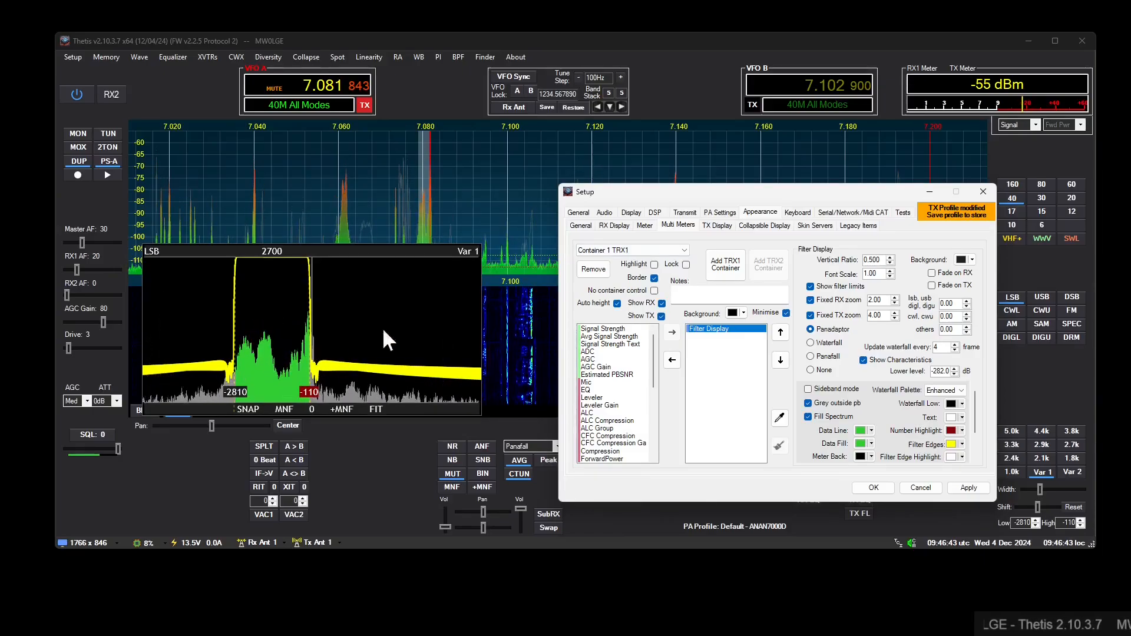
{"action": "double_click", "coordinate": [880, 301]}
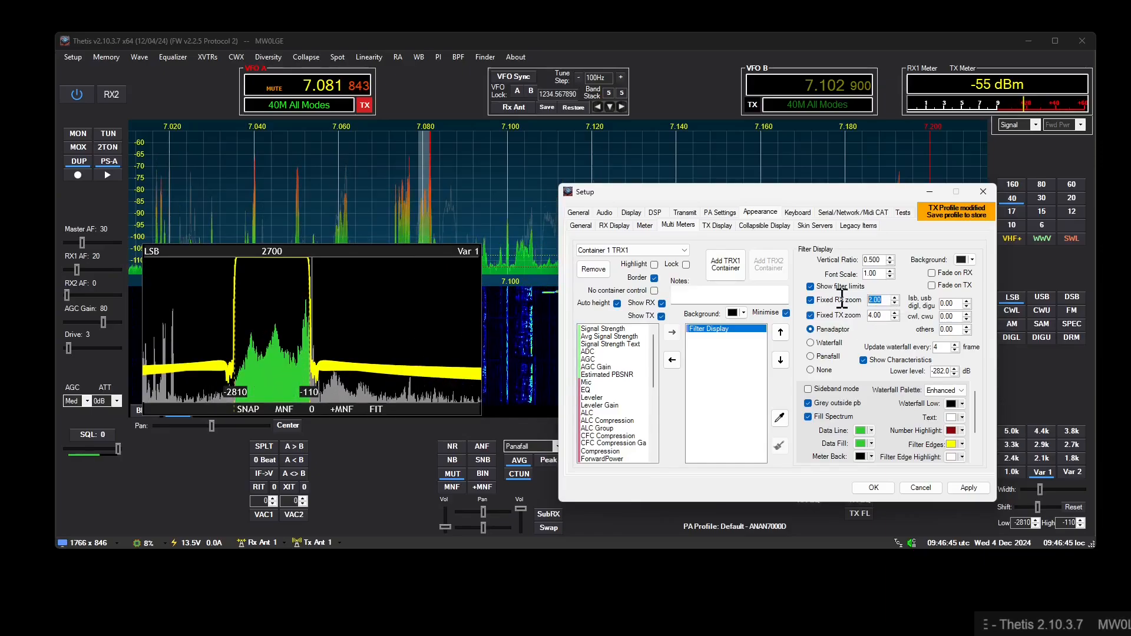
{"action": "type", "text": "10"}
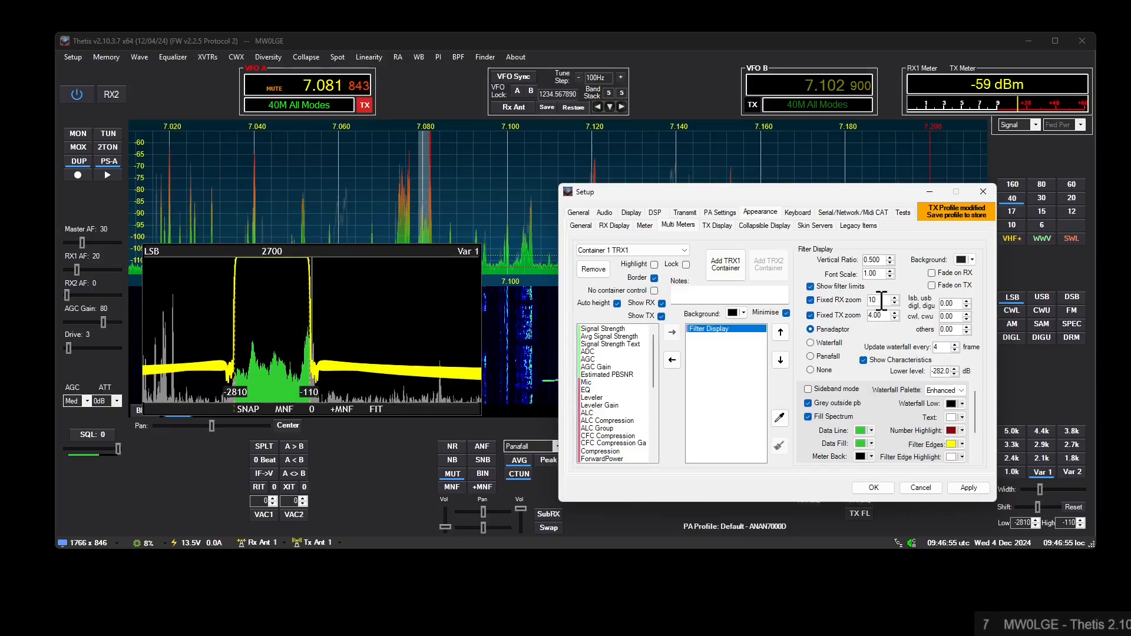
{"action": "key", "text": "Return"}
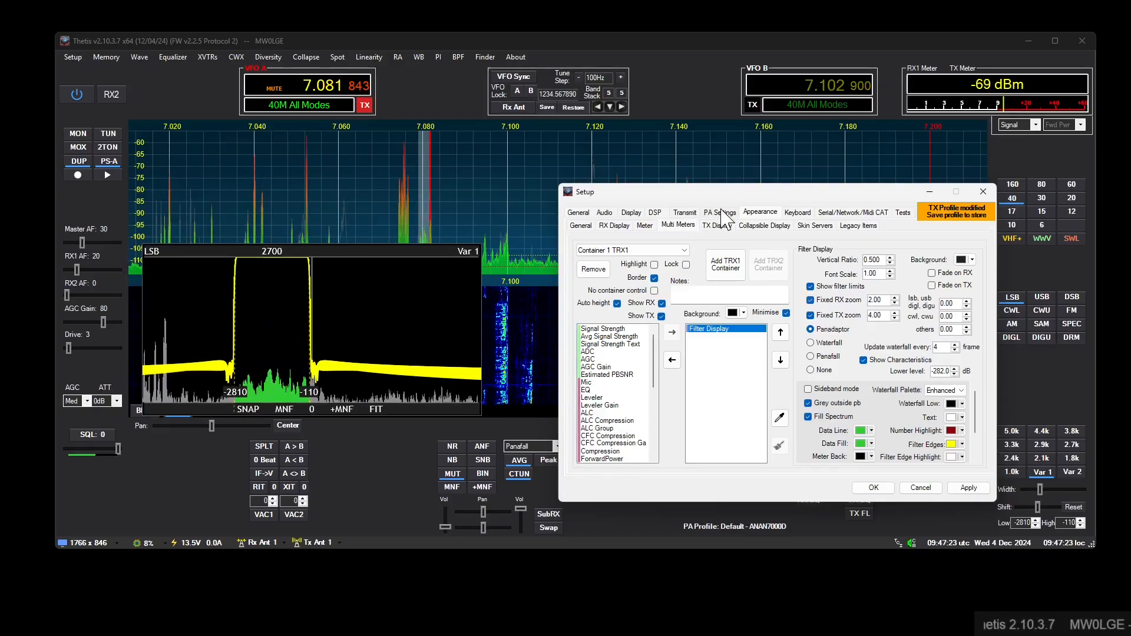
- Set the SSB/AM receive filter size to 1024 with window BH - 4, and the characteristic plot's lower level to about -191 dB
{"action": "left_click", "coordinate": [655, 214]}
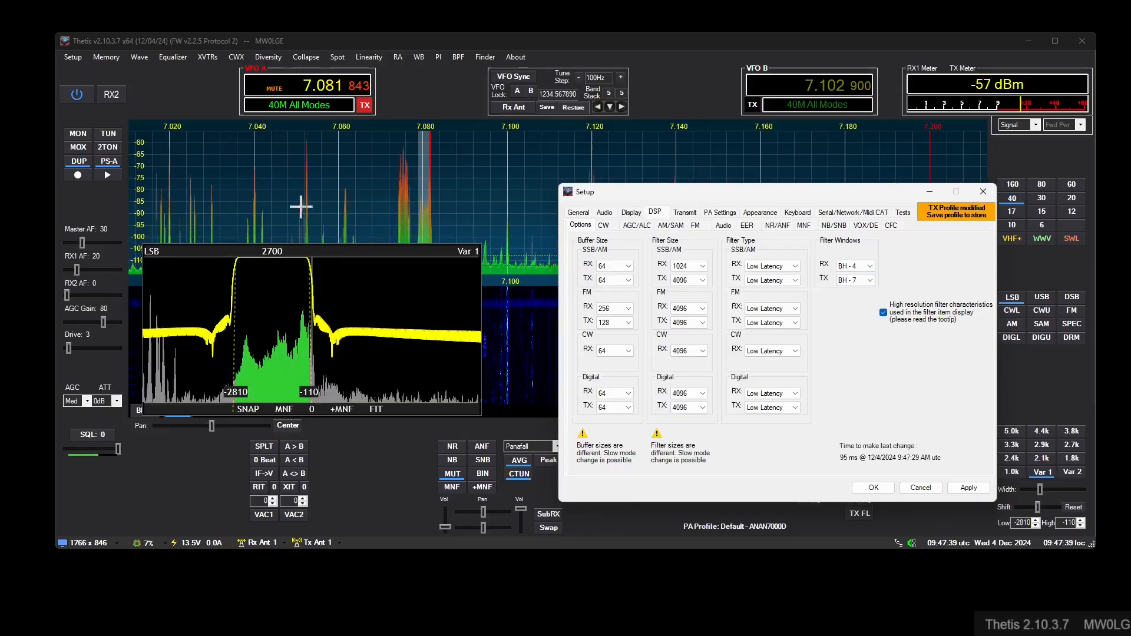
{"action": "left_click", "coordinate": [150, 248]}
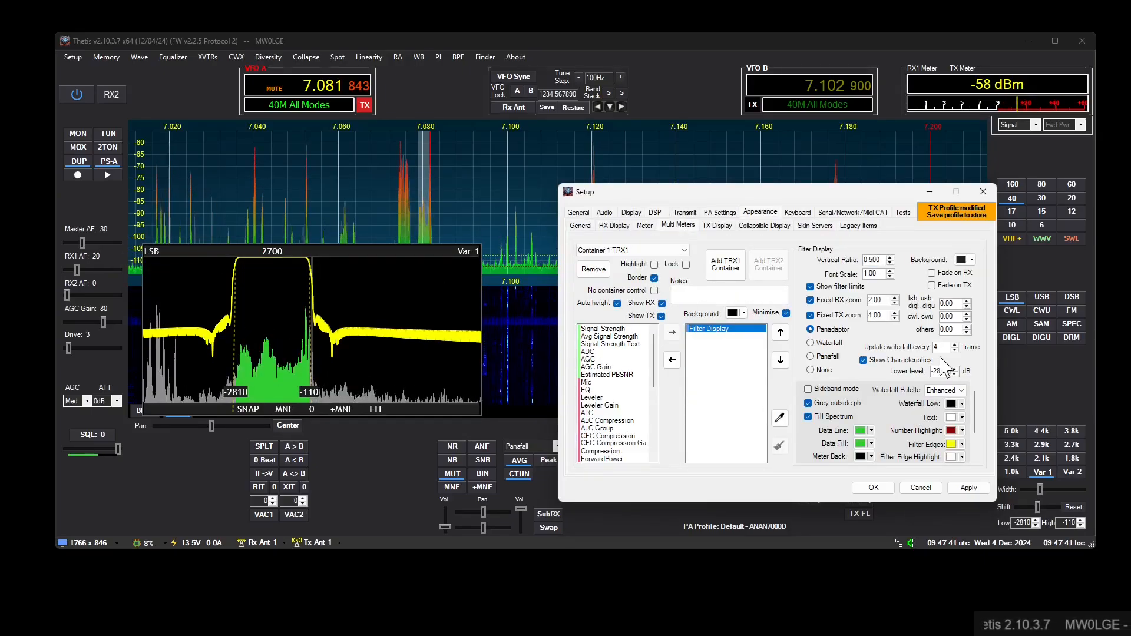
{"action": "scroll", "coordinate": [946, 371], "scroll_direction": "up", "scroll_amount": 5}
{"action": "scroll", "coordinate": [946, 371], "scroll_direction": "up", "scroll_amount": 15}
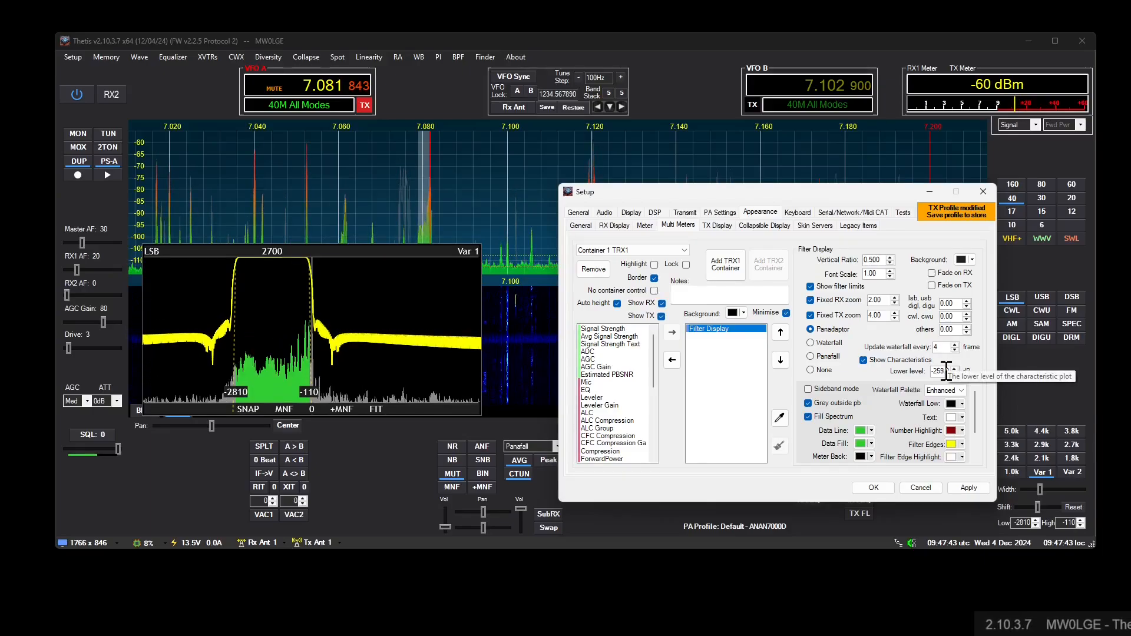
{"action": "scroll", "coordinate": [946, 371], "scroll_direction": "down", "scroll_amount": 5}
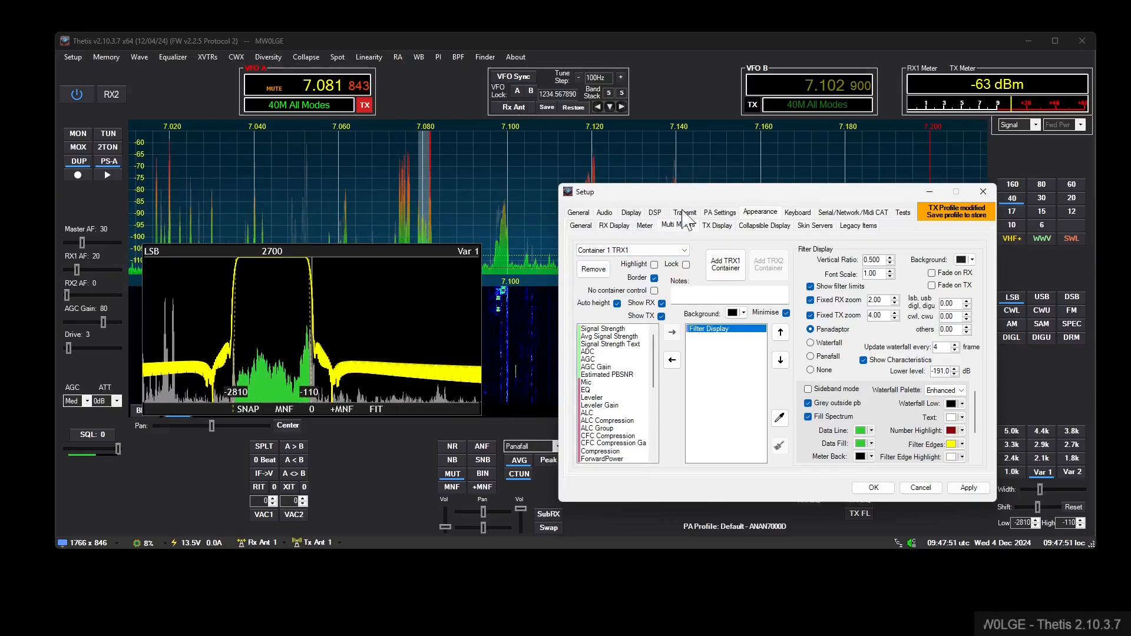
- Turn off the Filter Display's characteristics and open the RX 1 display settings
{"action": "left_click", "coordinate": [863, 360]}
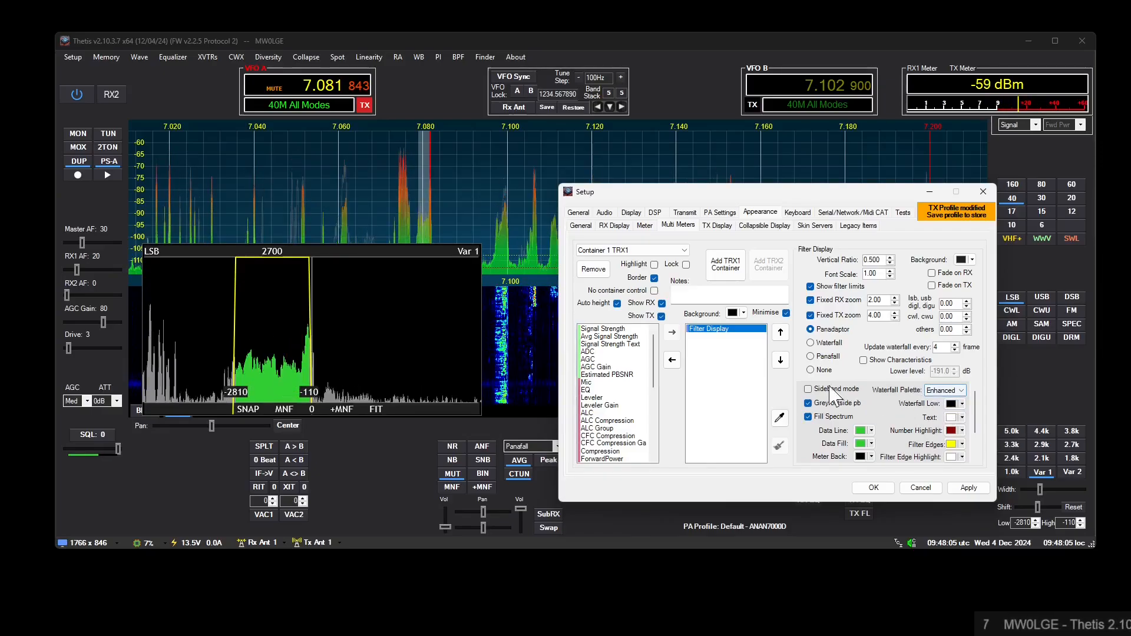
{"action": "left_click", "coordinate": [615, 226]}
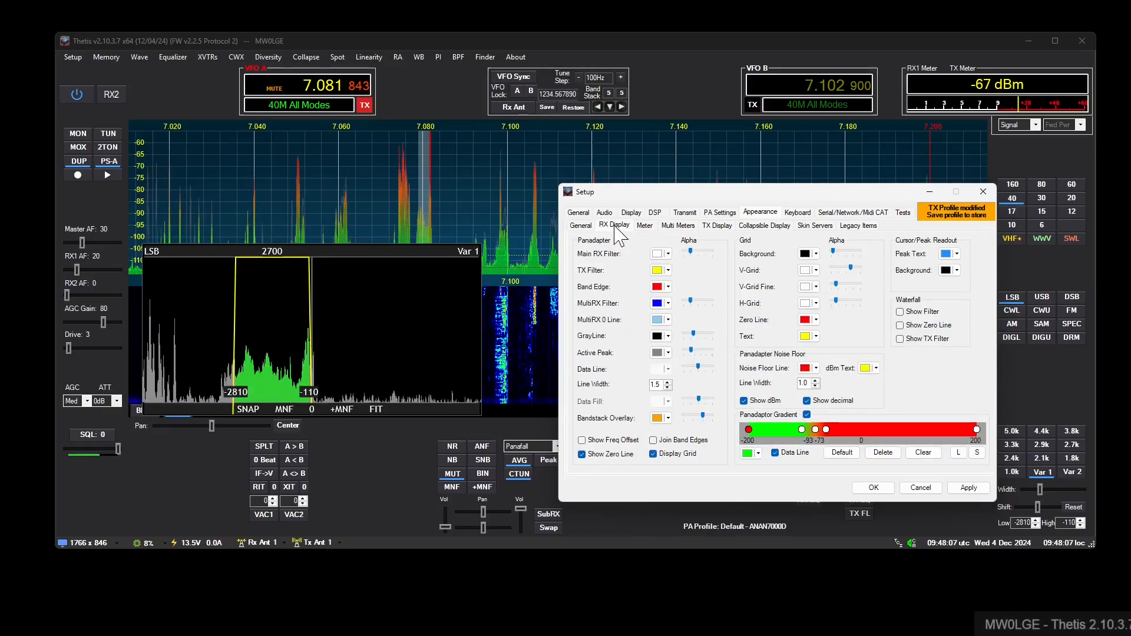
{"action": "left_click", "coordinate": [579, 213]}
{"action": "left_click", "coordinate": [630, 212]}
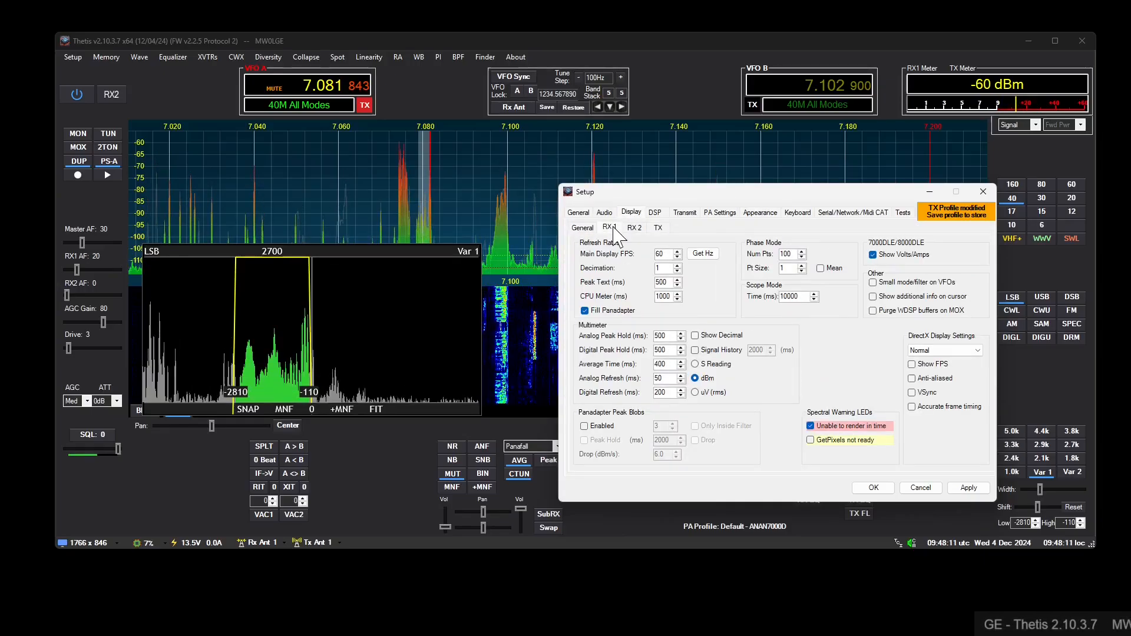
{"action": "left_click", "coordinate": [611, 228]}
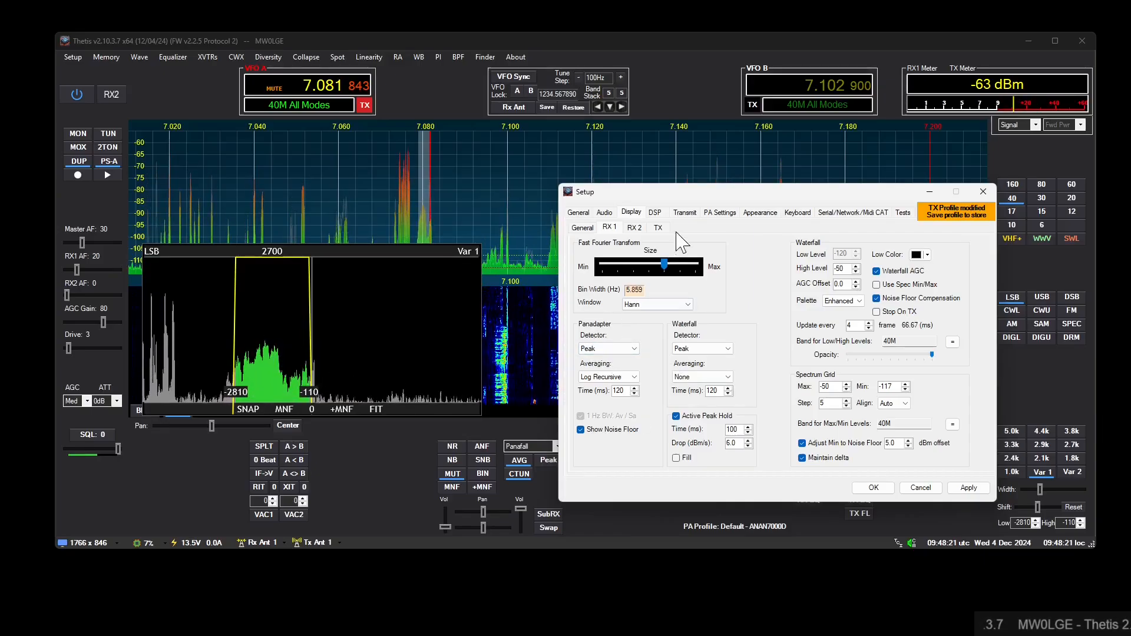
- Move the Filter Display container up over the panadapter and remove it from the multi meters
{"action": "left_click_drag", "start_coordinate": [304, 251], "coordinate": [333, 191]}
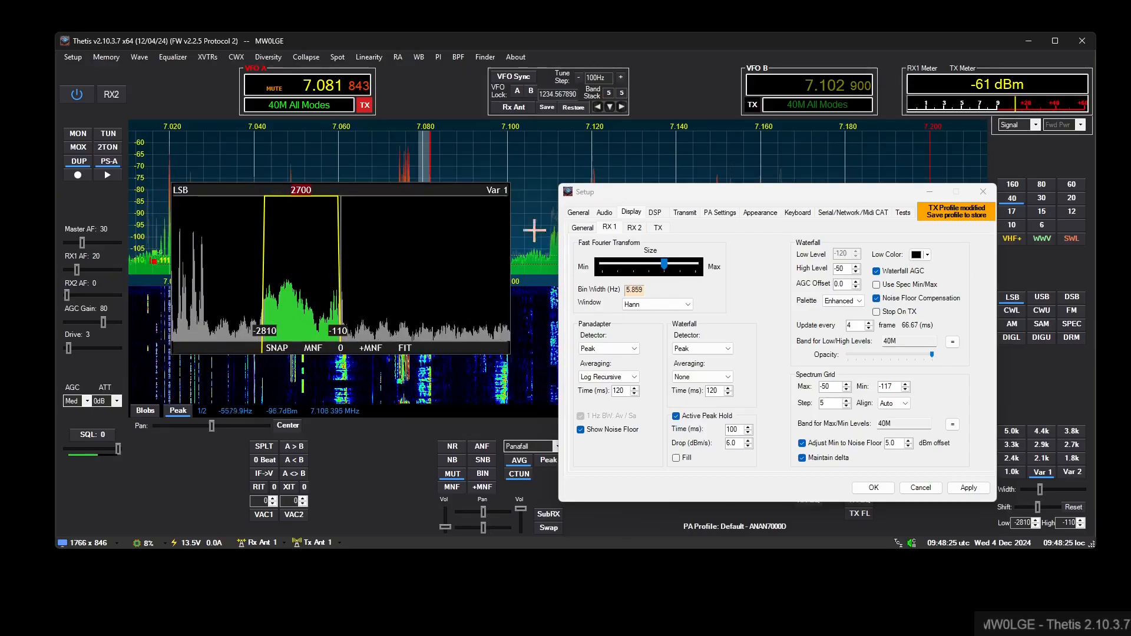
{"action": "left_click", "coordinate": [760, 213]}
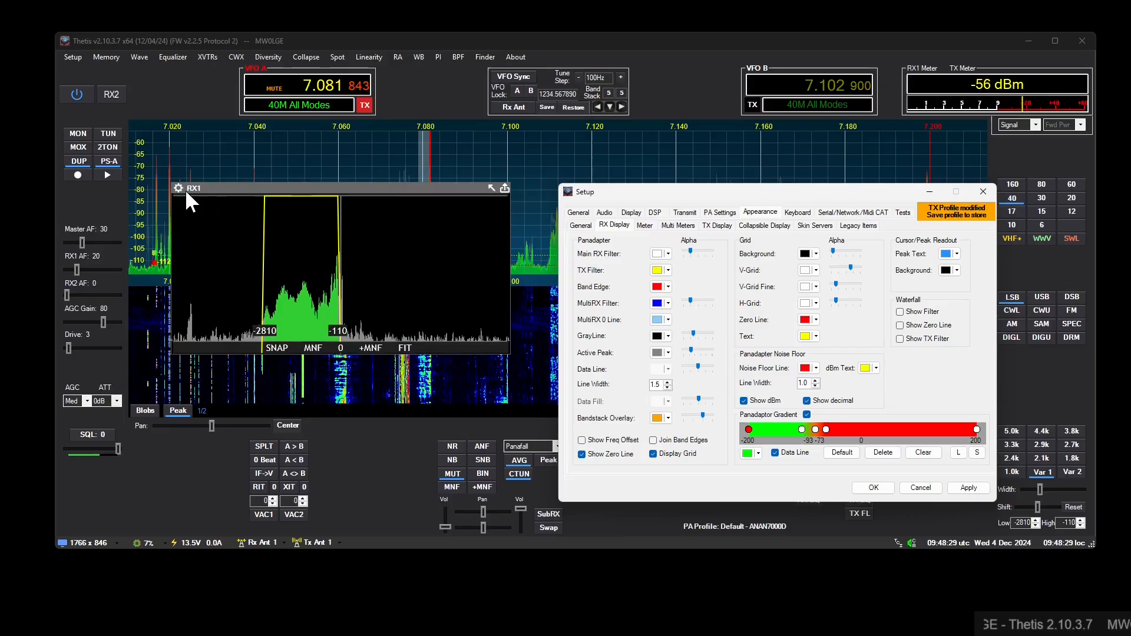
{"action": "left_click", "coordinate": [177, 189]}
{"action": "left_click", "coordinate": [593, 269]}
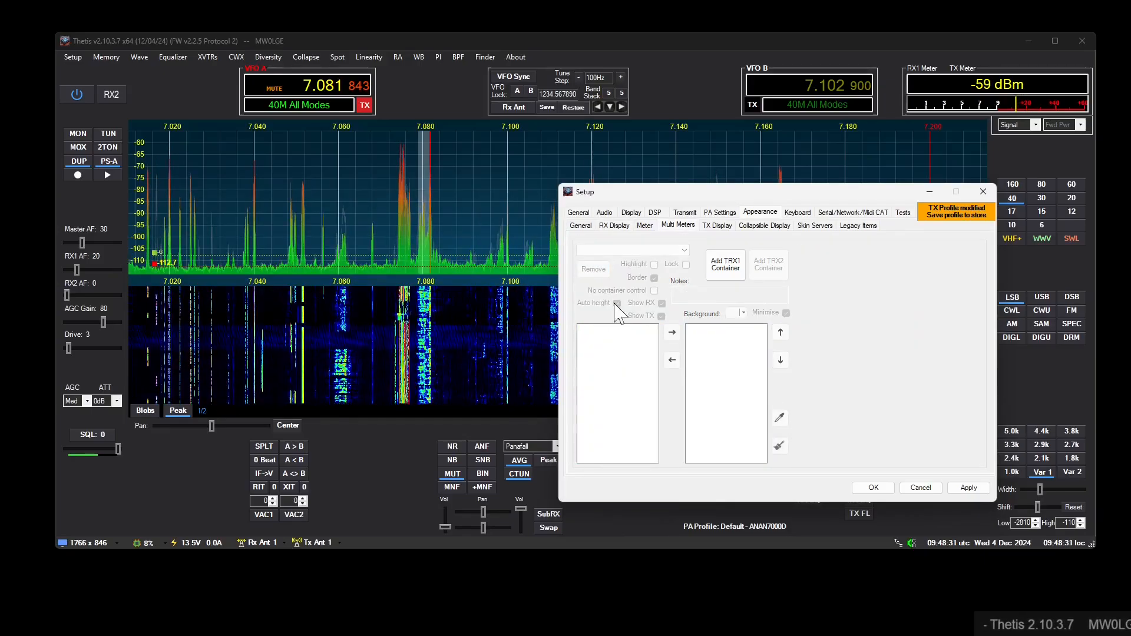
- Create three new TRX1 meter containers, each holding a Filter Display item
{"action": "left_click", "coordinate": [726, 265]}
{"action": "left_click_drag", "start_coordinate": [652, 353], "coordinate": [610, 467]}
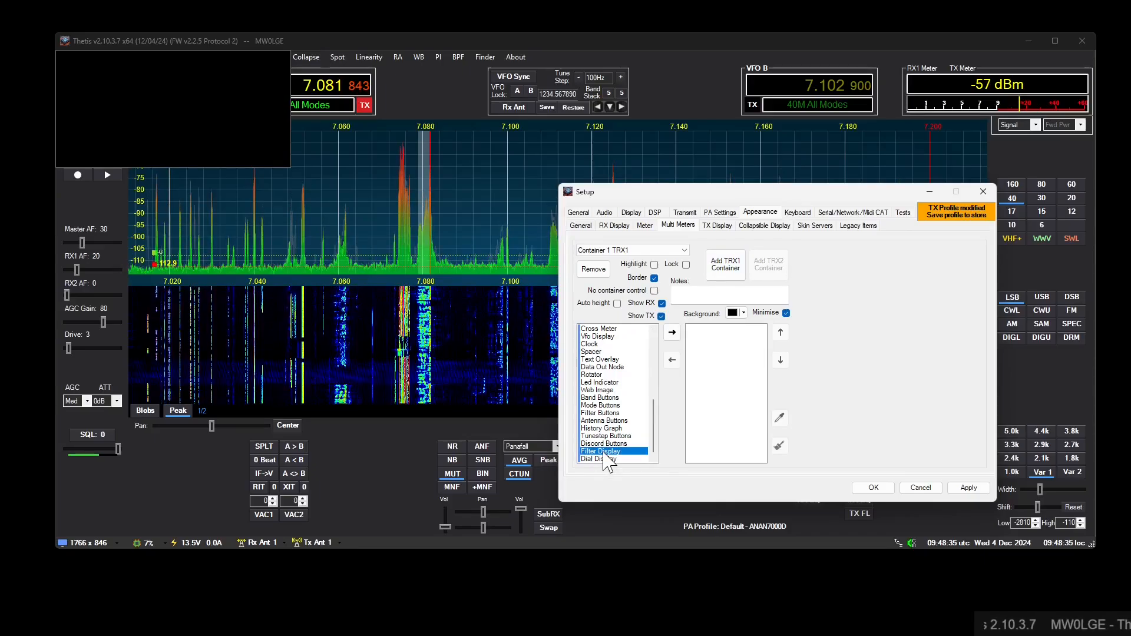
{"action": "left_click", "coordinate": [727, 265]}
{"action": "left_click_drag", "start_coordinate": [654, 349], "coordinate": [616, 452]}
{"action": "double_click", "coordinate": [616, 454]}
{"action": "left_click", "coordinate": [725, 265]}
{"action": "left_click_drag", "start_coordinate": [654, 354], "coordinate": [665, 462]}
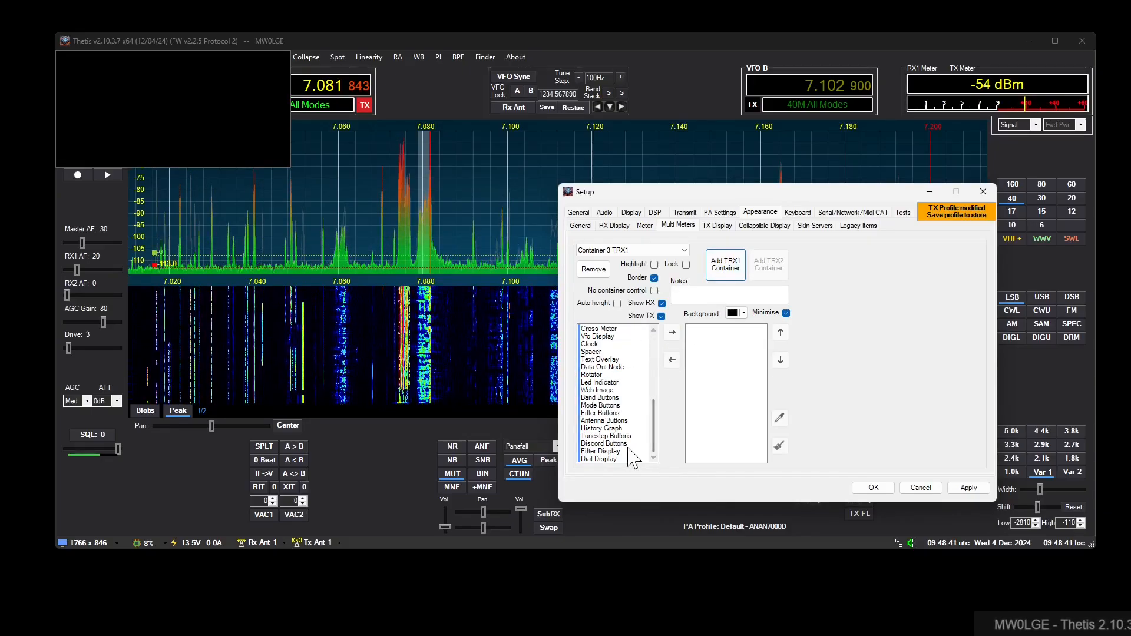
{"action": "double_click", "coordinate": [616, 451]}
- Spread the three overlapping meter containers apart over the main window so each one is accessible
{"action": "left_click_drag", "start_coordinate": [175, 61], "coordinate": [506, 61]}
{"action": "left_click_drag", "start_coordinate": [184, 55], "coordinate": [198, 195]}
{"action": "left_click_drag", "start_coordinate": [174, 59], "coordinate": [206, 56]}
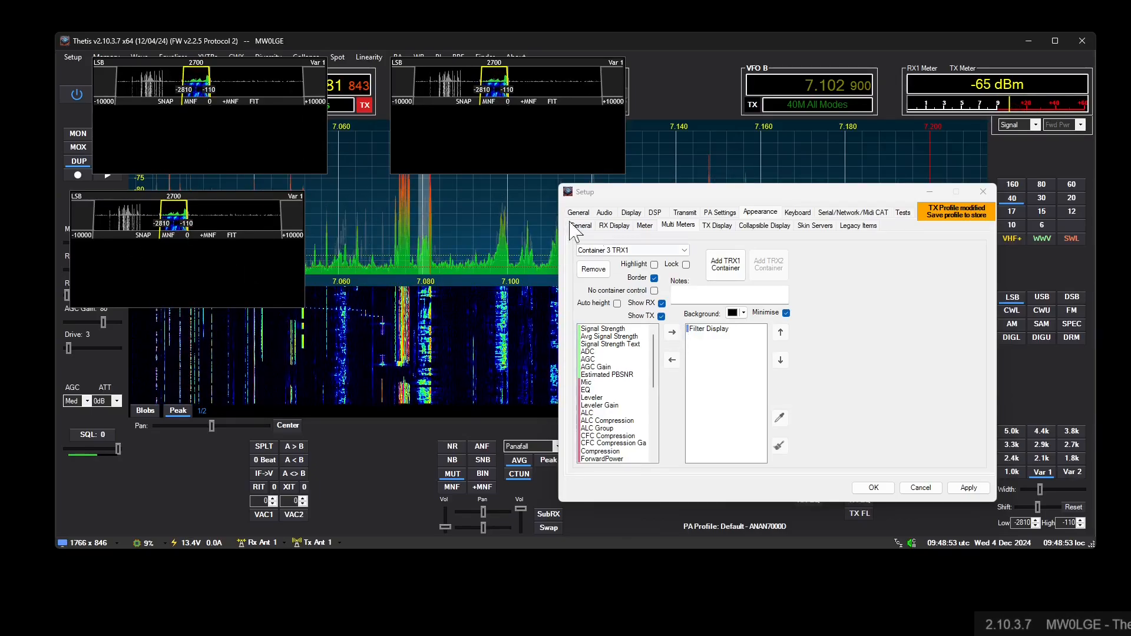
- Set the vertical ratio of Container 1's Filter Display to 1.000 and enlarge the container to fit it
{"action": "left_click", "coordinate": [100, 61]}
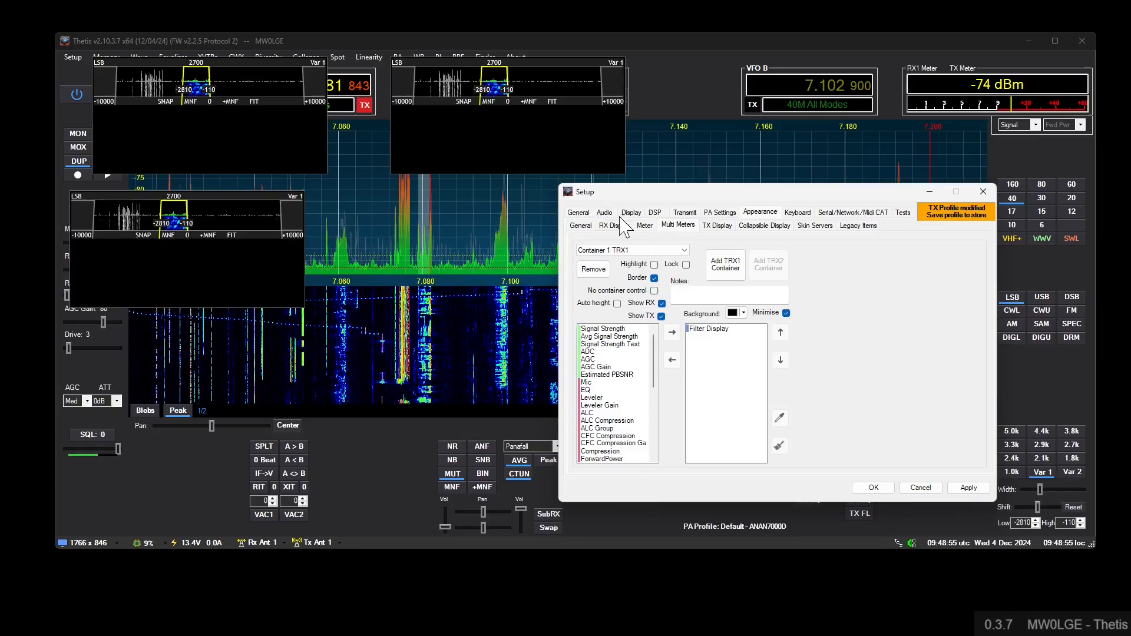
{"action": "left_click", "coordinate": [702, 329]}
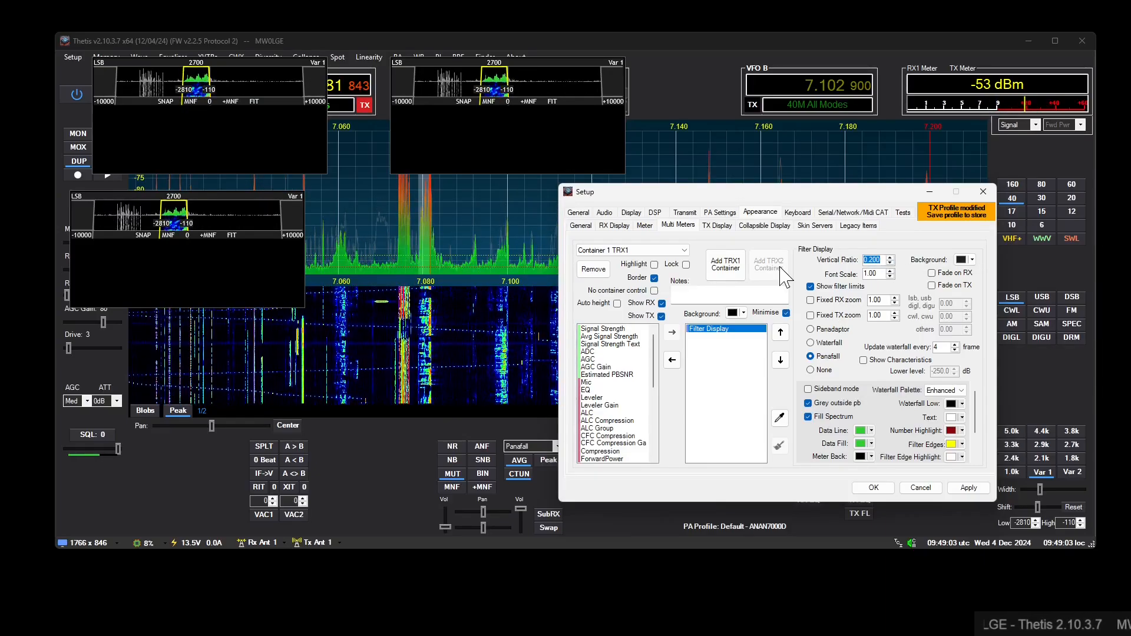
{"action": "type", "text": "1"}
{"action": "key", "text": "Return"}
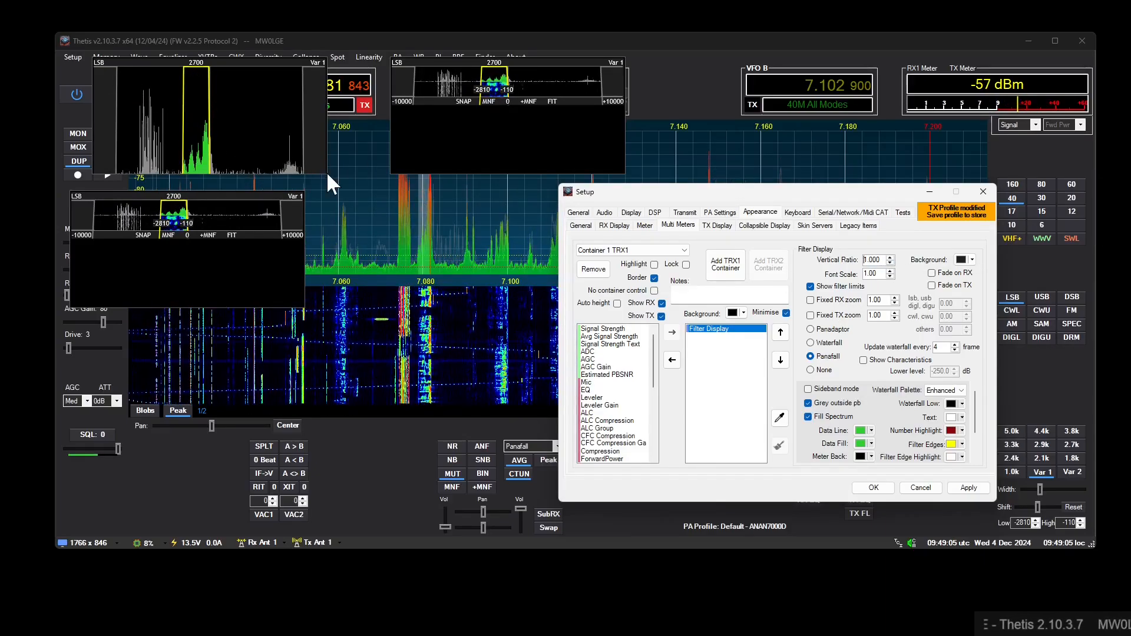
{"action": "left_click_drag", "start_coordinate": [323, 166], "coordinate": [413, 385]}
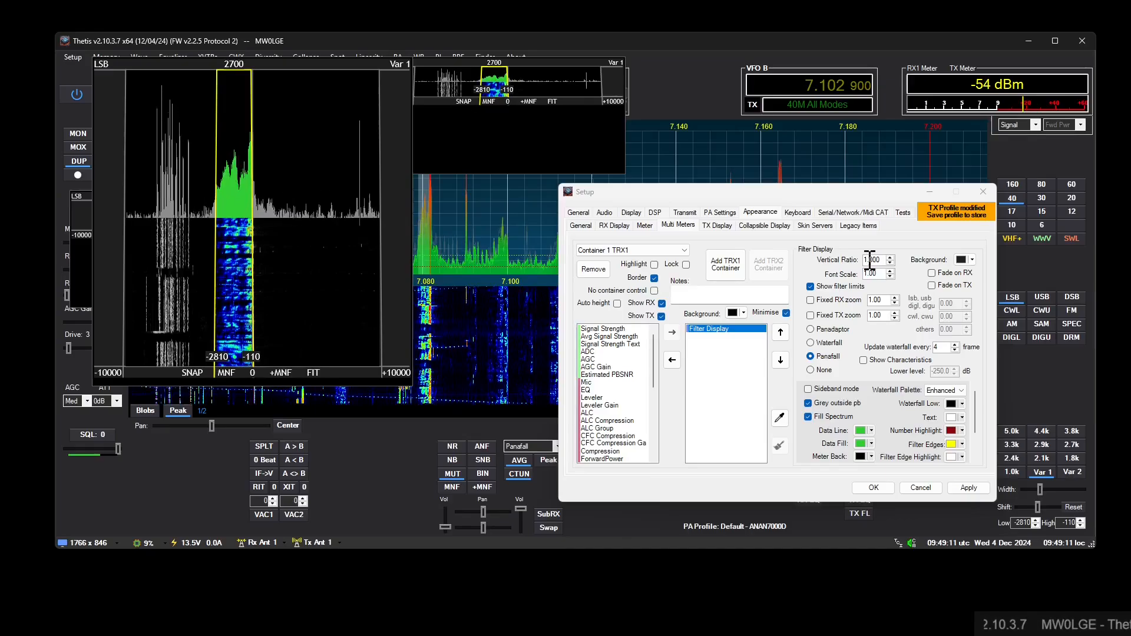
- Reduce the Filter Display's font scale to about 0.76 and move the enlarged container down over the spectrum
{"action": "scroll", "coordinate": [878, 272], "scroll_direction": "down", "scroll_amount": 2}
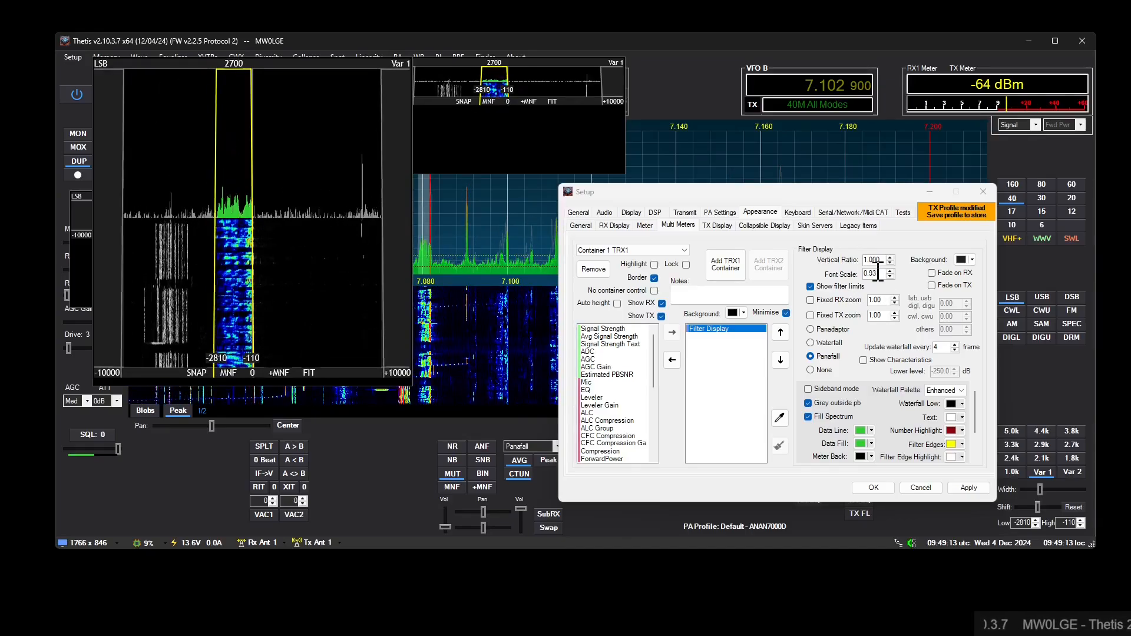
{"action": "scroll", "coordinate": [878, 272], "scroll_direction": "down", "scroll_amount": 2}
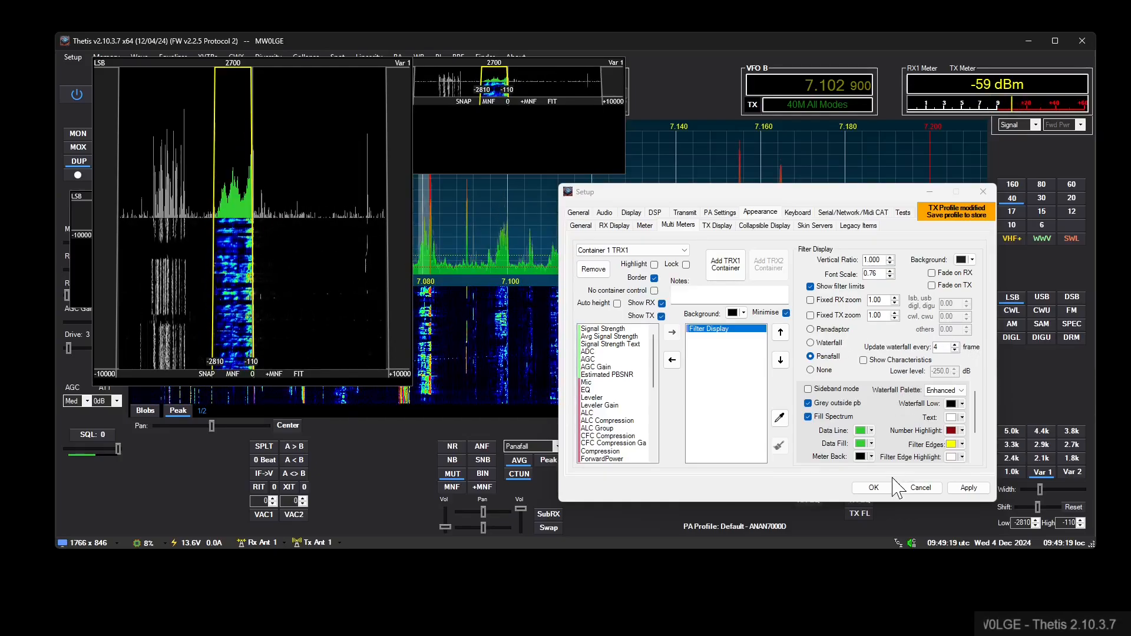
{"action": "mouse_move", "coordinate": [257, 62]}
{"action": "left_click_drag", "start_coordinate": [258, 62], "coordinate": [331, 150]}
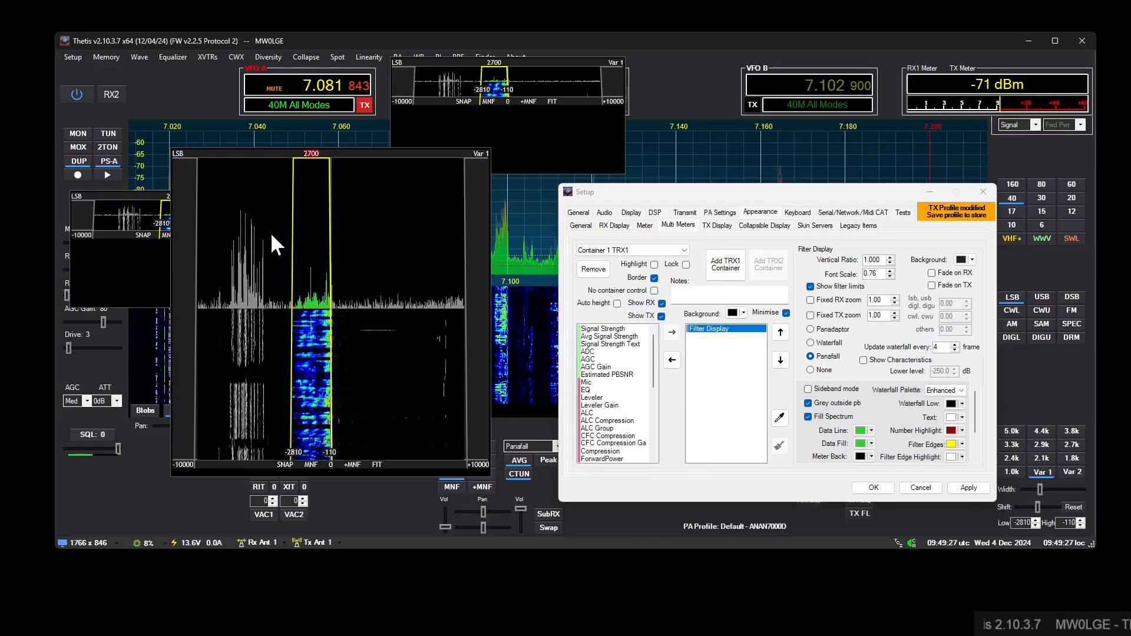
- Widen the receive filter to 3813 Hz in the Filter Display and shift its passband to -4403 through -590 Hz
{"action": "left_click_drag", "start_coordinate": [295, 177], "coordinate": [279, 219]}
{"action": "scroll", "coordinate": [278, 219], "scroll_direction": "up", "scroll_amount": 20}
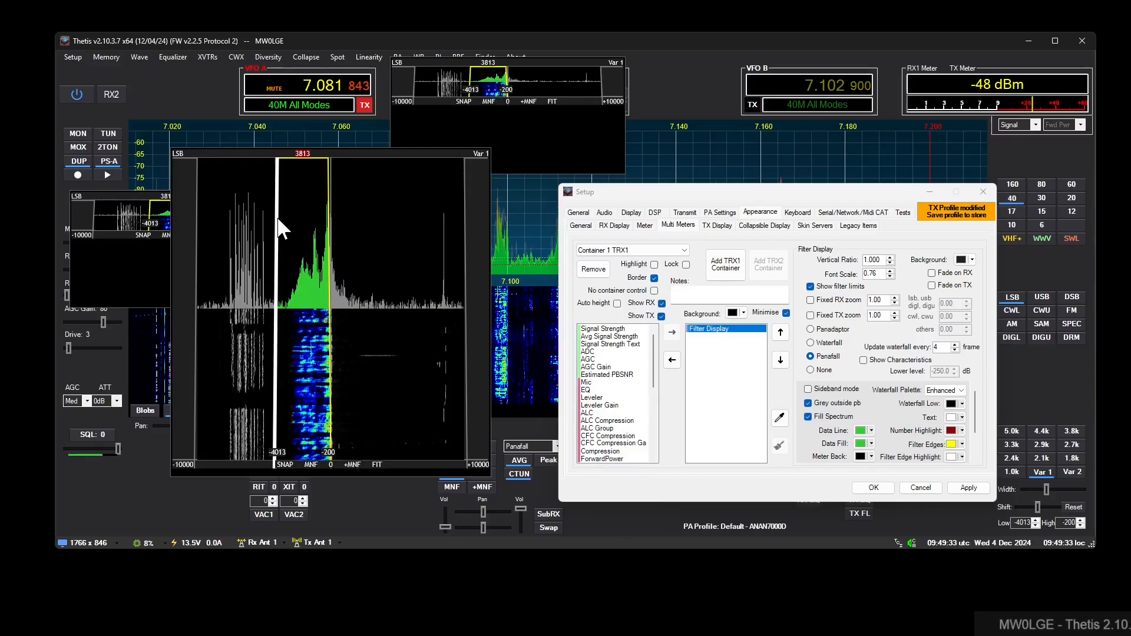
{"action": "scroll", "coordinate": [277, 217], "scroll_direction": "down", "scroll_amount": 20}
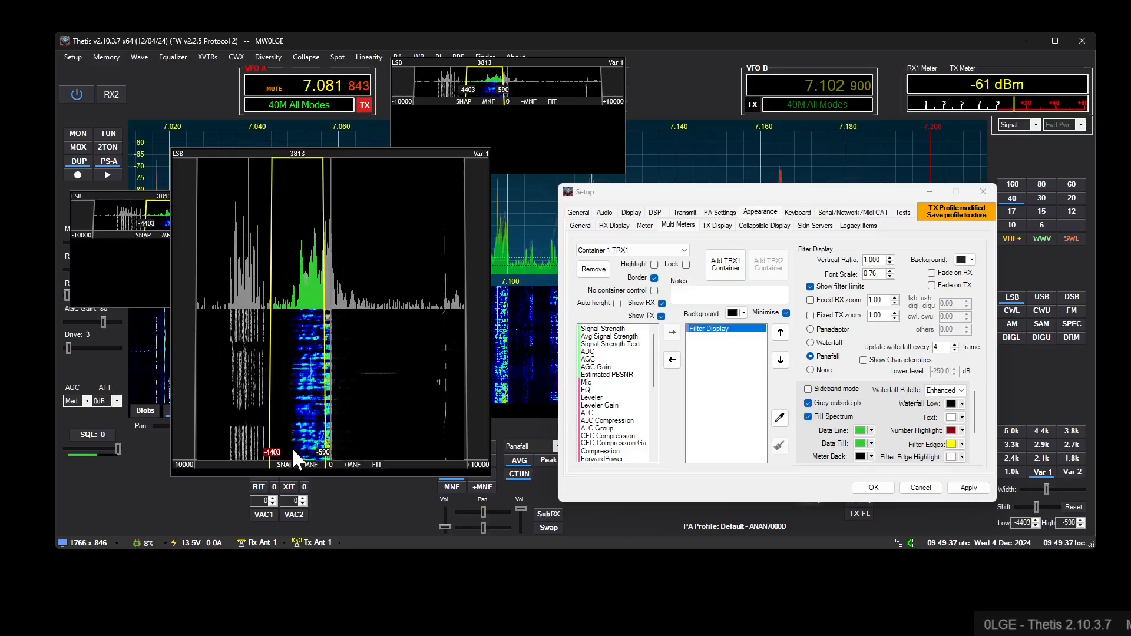
{"action": "scroll", "coordinate": [883, 277], "scroll_direction": "up", "scroll_amount": 2}
- Set the font scale of Container 1's Filter Display to 1.00
{"action": "left_click_drag", "start_coordinate": [882, 275], "coordinate": [752, 285]}
{"action": "type", "text": "1"}
{"action": "key", "text": "Return"}
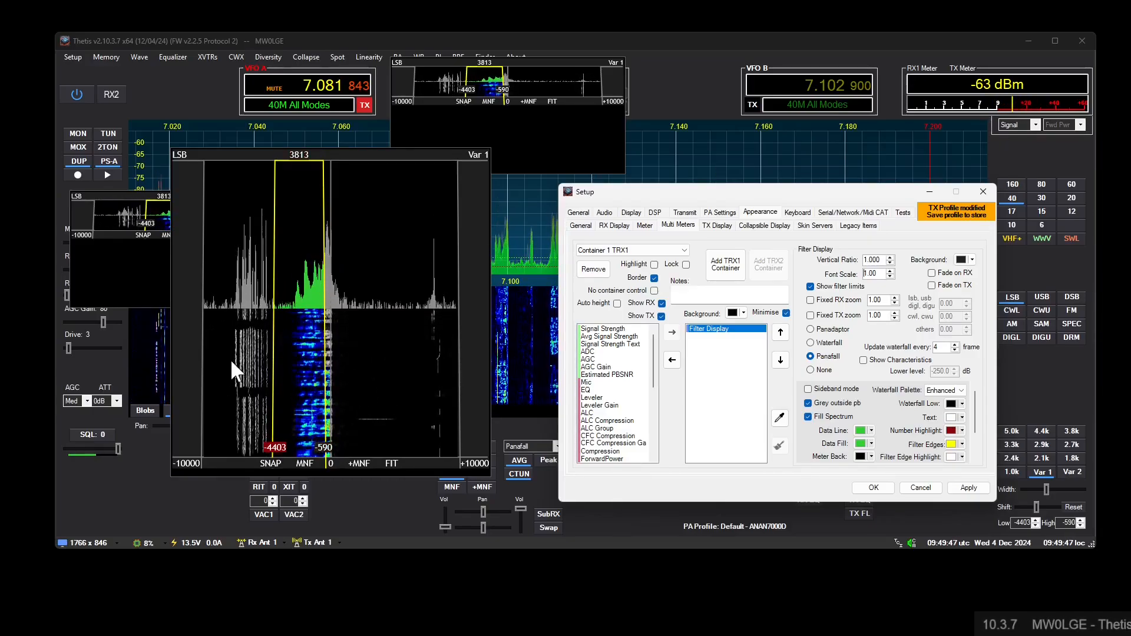
- Adjust the receive filter edges in the Filter Display to about -6063 Hz and -930 Hz
{"action": "scroll", "coordinate": [231, 358], "scroll_direction": "down", "scroll_amount": 20}
{"action": "scroll", "coordinate": [231, 358], "scroll_direction": "down", "scroll_amount": 20}
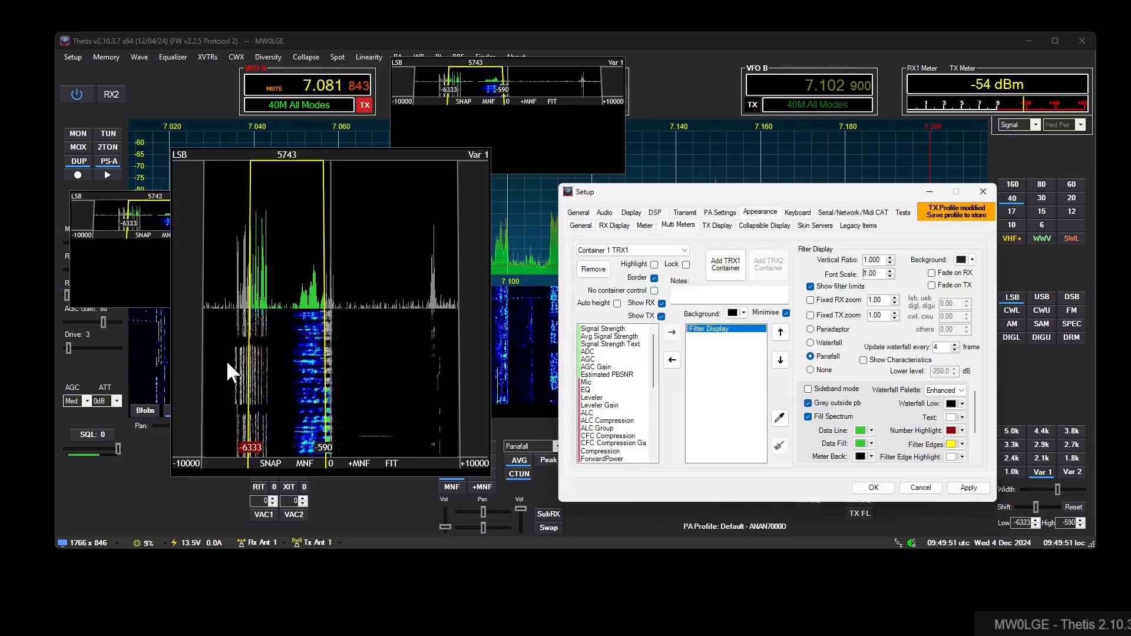
{"action": "scroll", "coordinate": [227, 362], "scroll_direction": "up", "scroll_amount": 20}
{"action": "scroll", "coordinate": [316, 378], "scroll_direction": "down", "scroll_amount": 20}
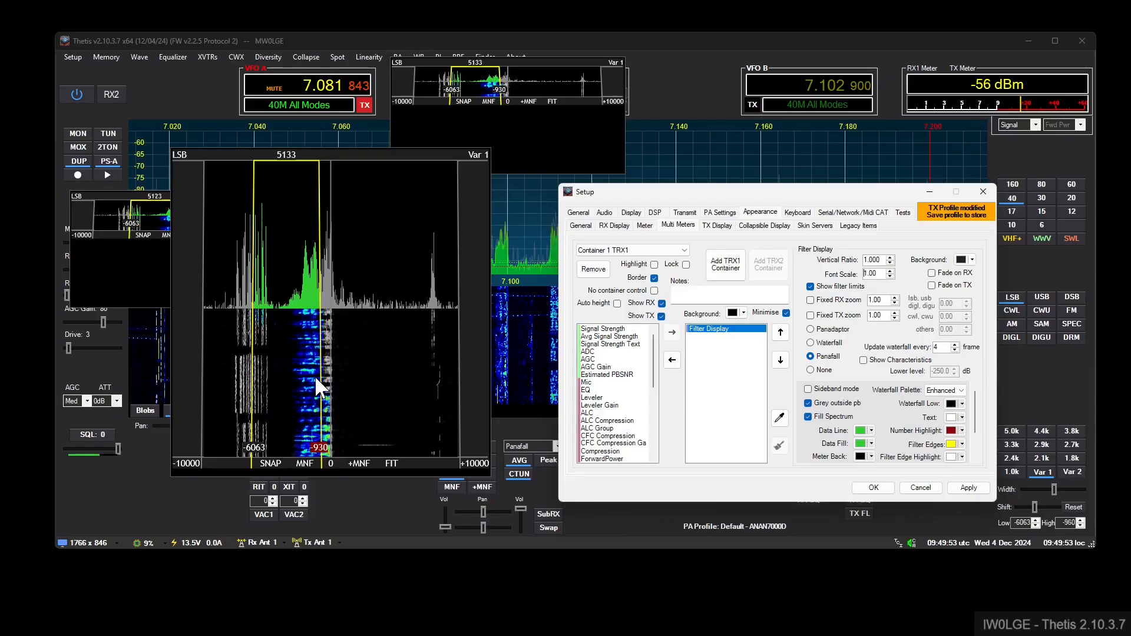
- Fine-tune the filter width to 5140 Hz and shift its passband to -5240 through -100 Hz
{"action": "scroll", "coordinate": [245, 384], "scroll_direction": "down", "scroll_amount": 3}
{"action": "scroll", "coordinate": [244, 383], "scroll_direction": "down", "scroll_amount": 2}
{"action": "scroll", "coordinate": [217, 393], "scroll_direction": "down", "scroll_amount": 1}
{"action": "scroll", "coordinate": [217, 394], "scroll_direction": "up", "scroll_amount": 1}
{"action": "scroll", "coordinate": [217, 393], "scroll_direction": "up", "scroll_amount": 1}
{"action": "scroll", "coordinate": [216, 394], "scroll_direction": "up", "scroll_amount": 1}
{"action": "scroll", "coordinate": [217, 394], "scroll_direction": "down", "scroll_amount": 3}
{"action": "scroll", "coordinate": [217, 393], "scroll_direction": "up", "scroll_amount": 5}
{"action": "scroll", "coordinate": [217, 394], "scroll_direction": "up", "scroll_amount": 2}
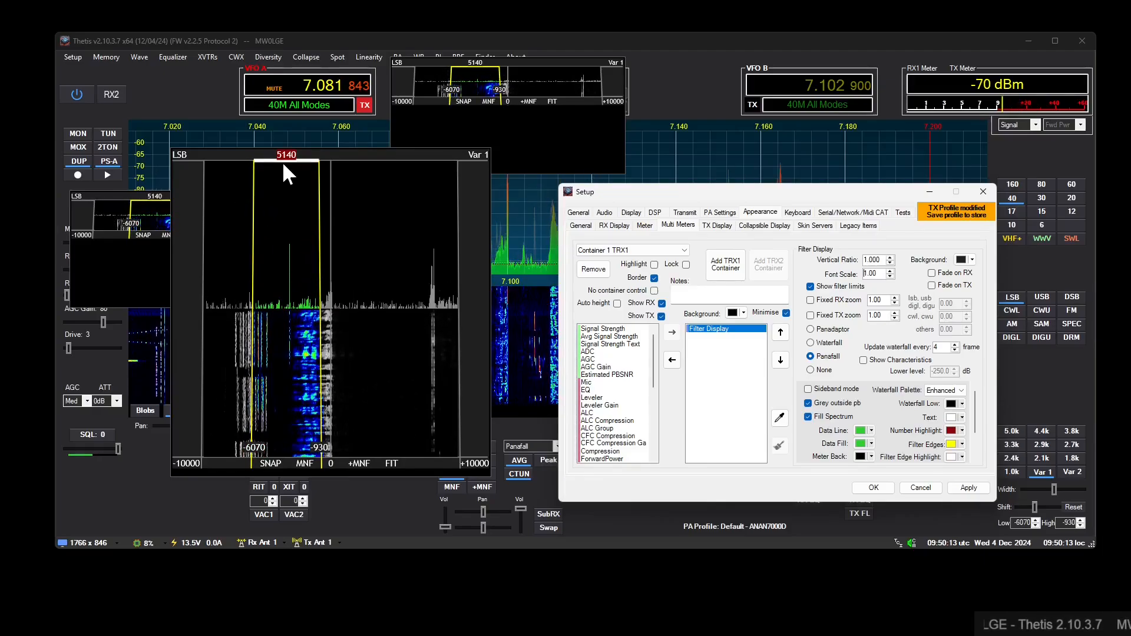
{"action": "mouse_move", "coordinate": [281, 161]}
{"action": "left_mouse_down"}
{"action": "mouse_move", "coordinate": [246, 165]}
{"action": "mouse_move", "coordinate": [296, 161]}
{"action": "left_mouse_up"}
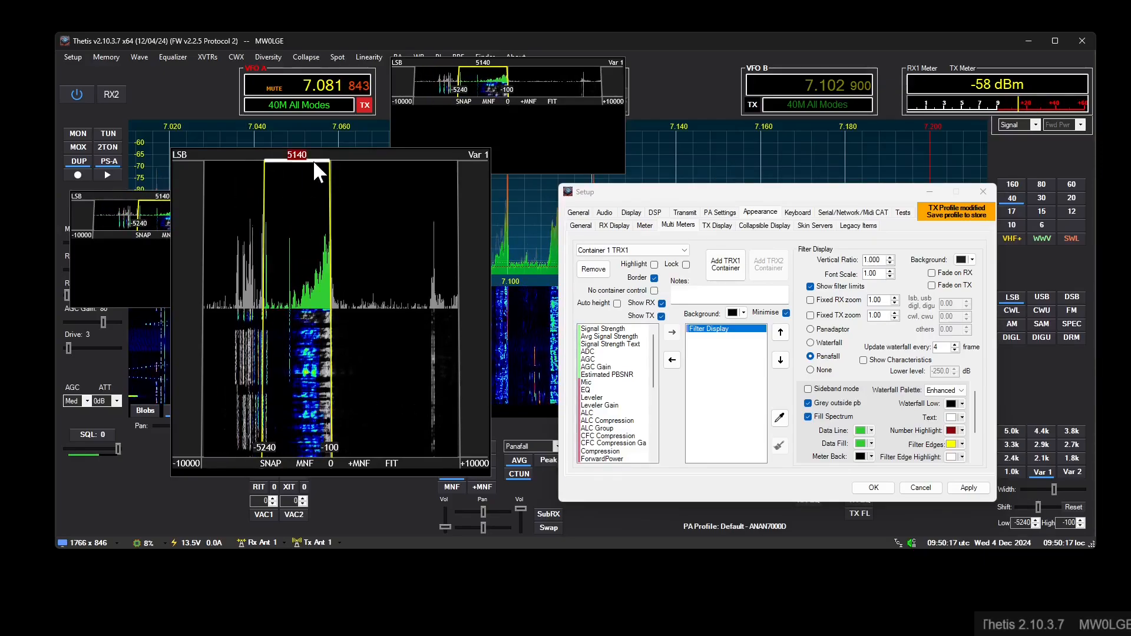
- Select the 2.7k receive filter and fit Container 1's Filter Display to its passband
{"action": "left_click", "coordinate": [1064, 443]}
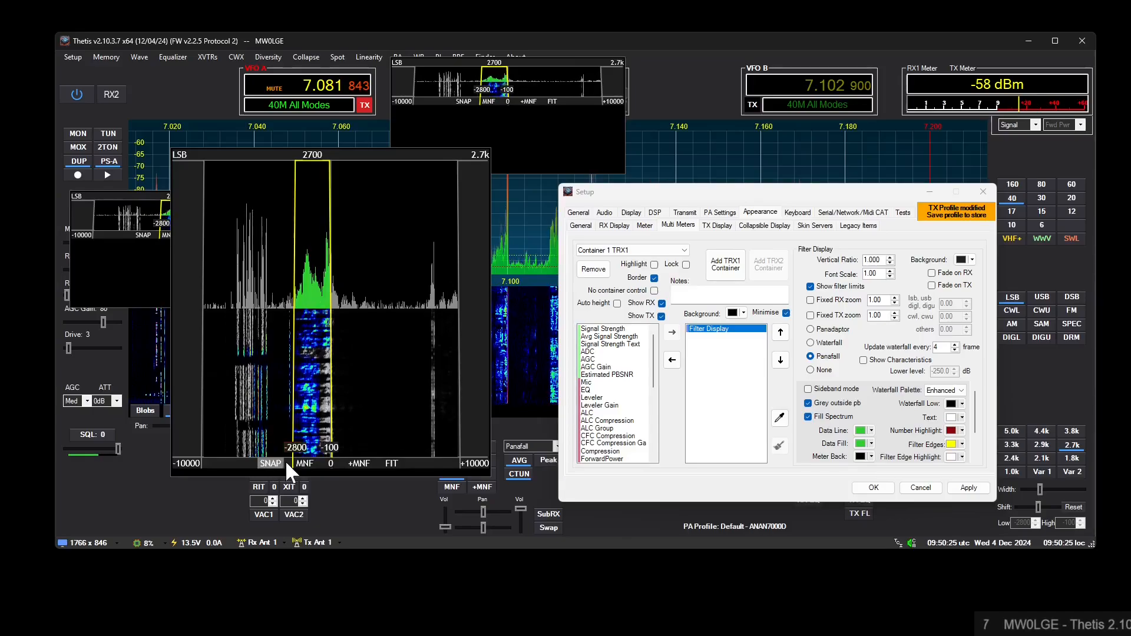
{"action": "left_click", "coordinate": [388, 463]}
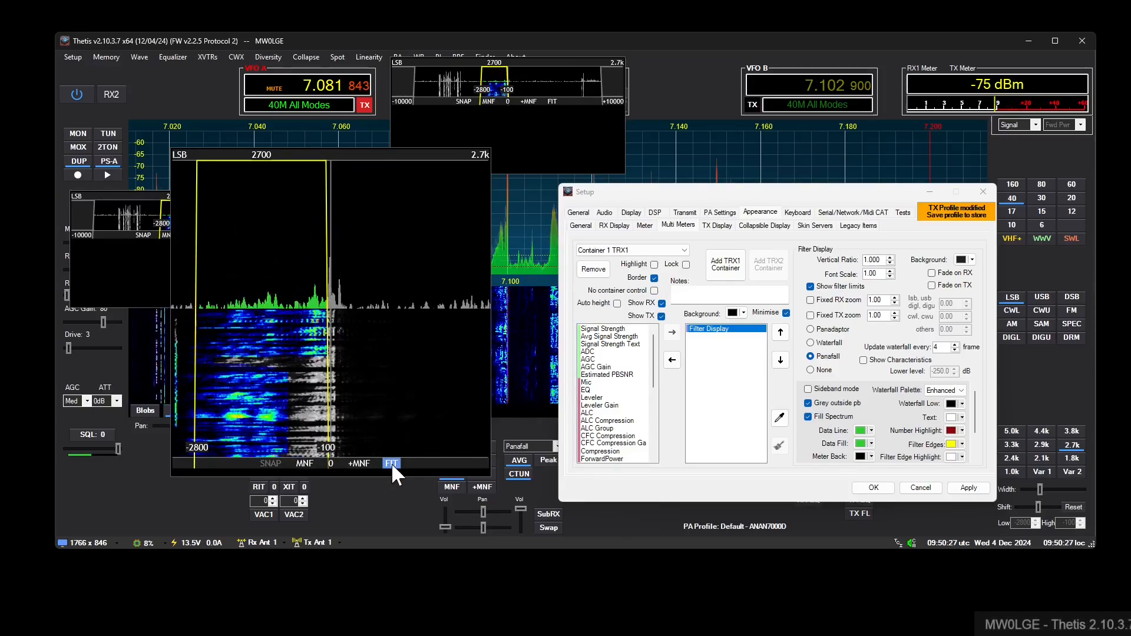
- Add a notch in the middle of the passband, shift it slightly towards zero and enable the multi notch filter
{"action": "double_click", "coordinate": [269, 310]}
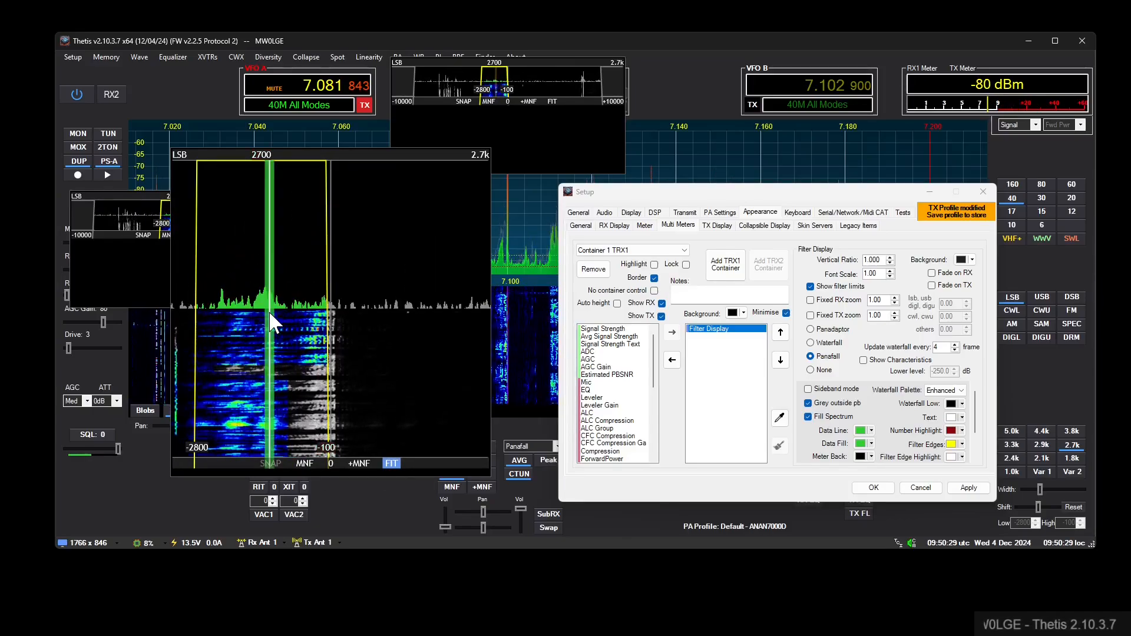
{"action": "mouse_move", "coordinate": [271, 334]}
{"action": "left_mouse_down"}
{"action": "mouse_move", "coordinate": [235, 333]}
{"action": "mouse_move", "coordinate": [276, 344]}
{"action": "left_mouse_up"}
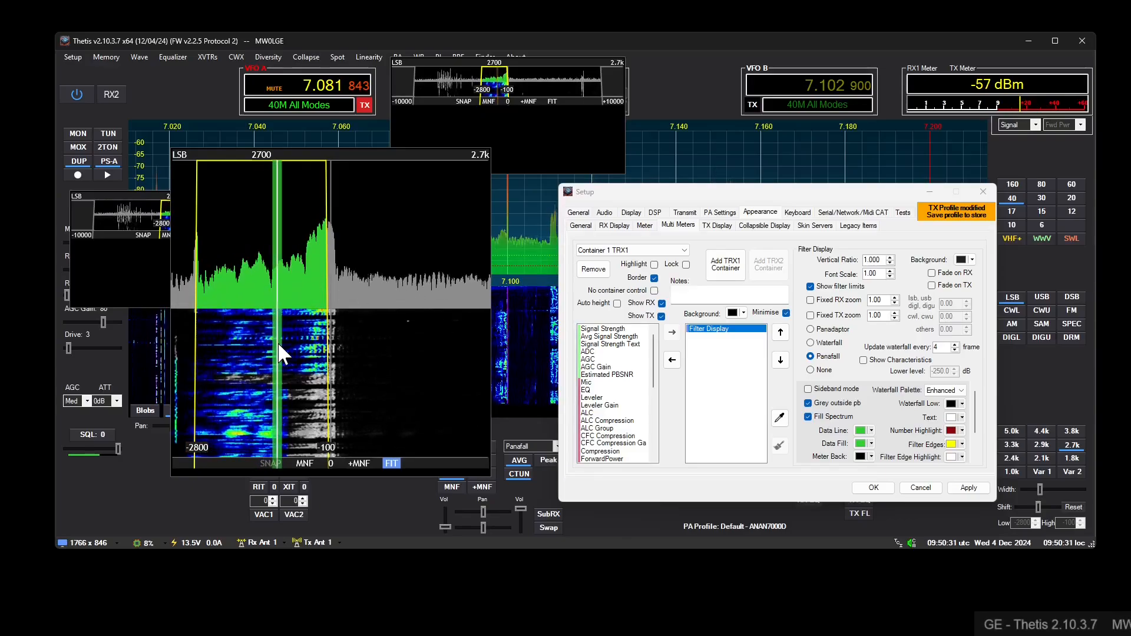
{"action": "left_click", "coordinate": [305, 462]}
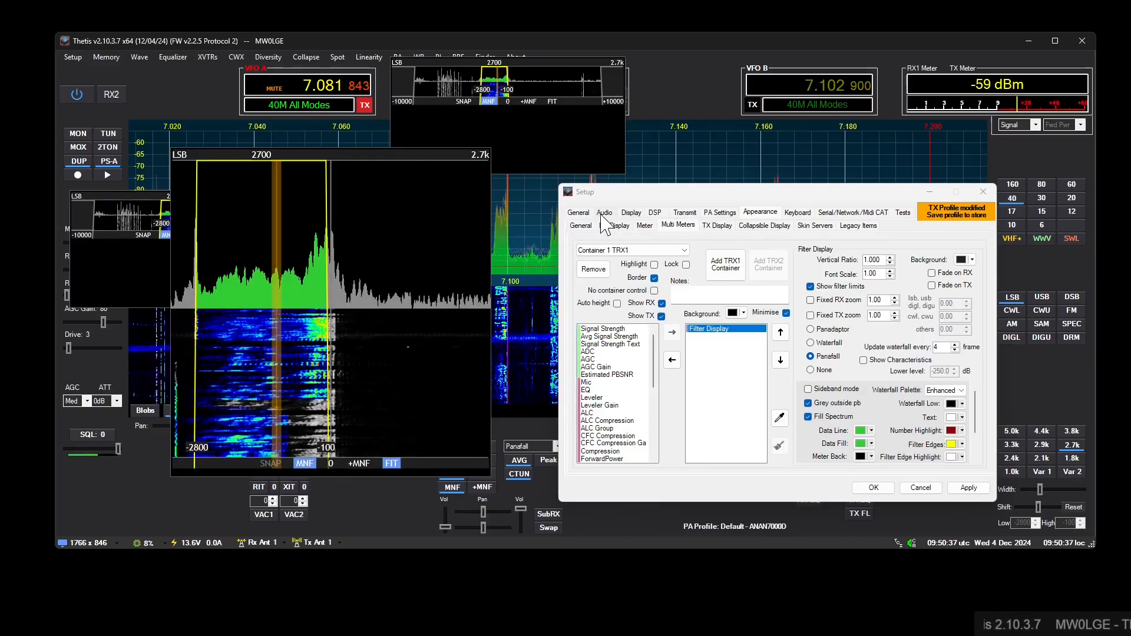
- Enable the visual approximation of notches in the multi notch filter's DSP settings
{"action": "left_click", "coordinate": [580, 214]}
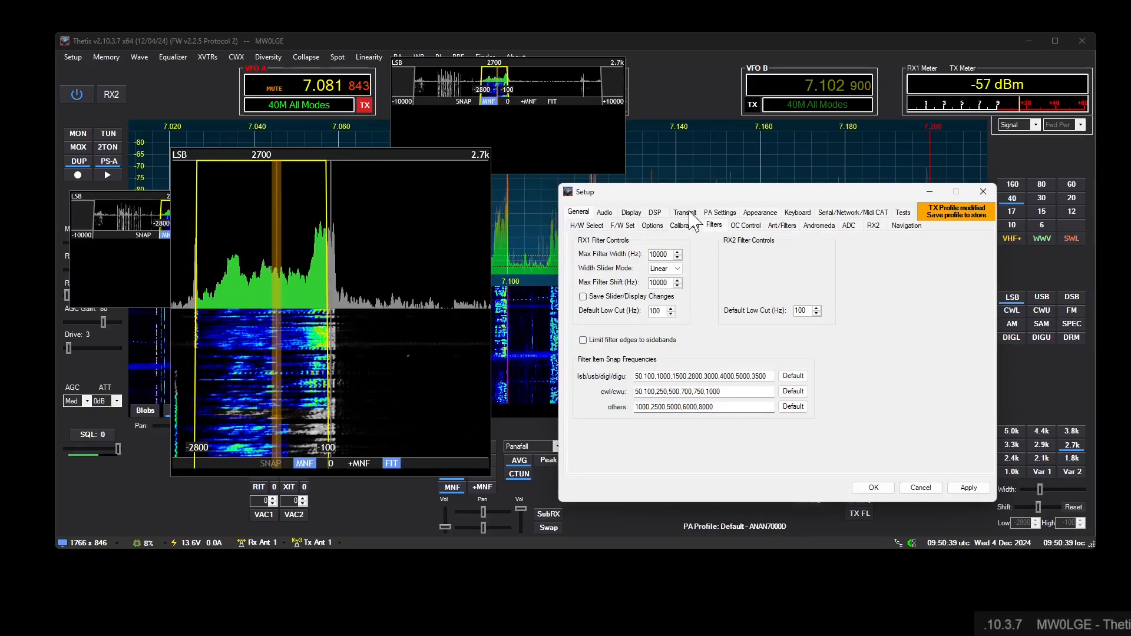
{"action": "left_click", "coordinate": [654, 212]}
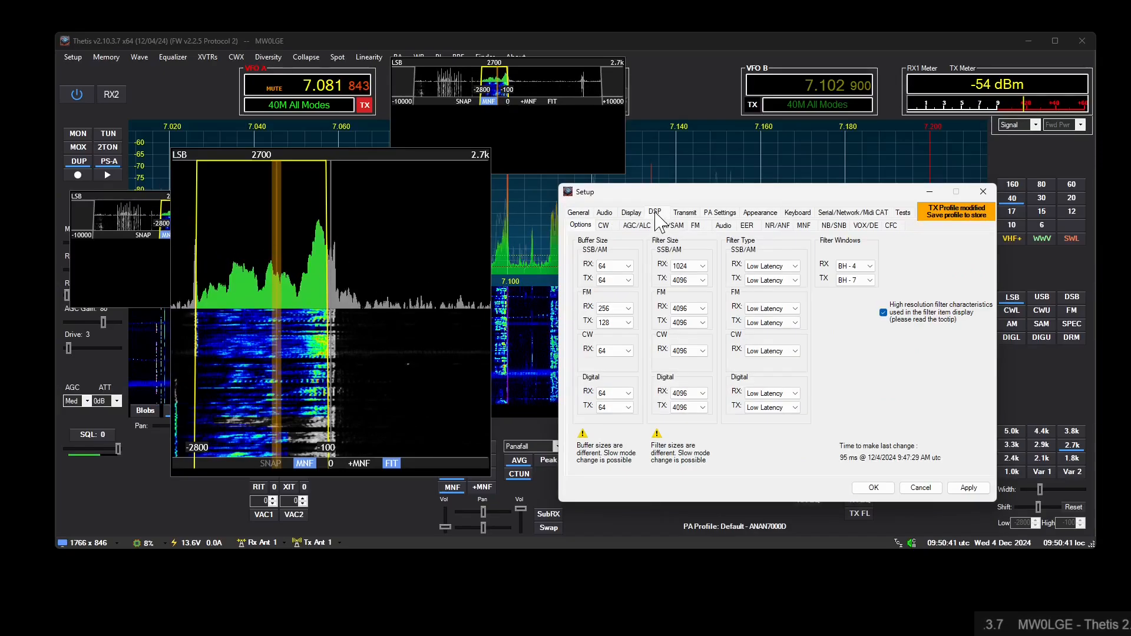
{"action": "left_click", "coordinate": [803, 225]}
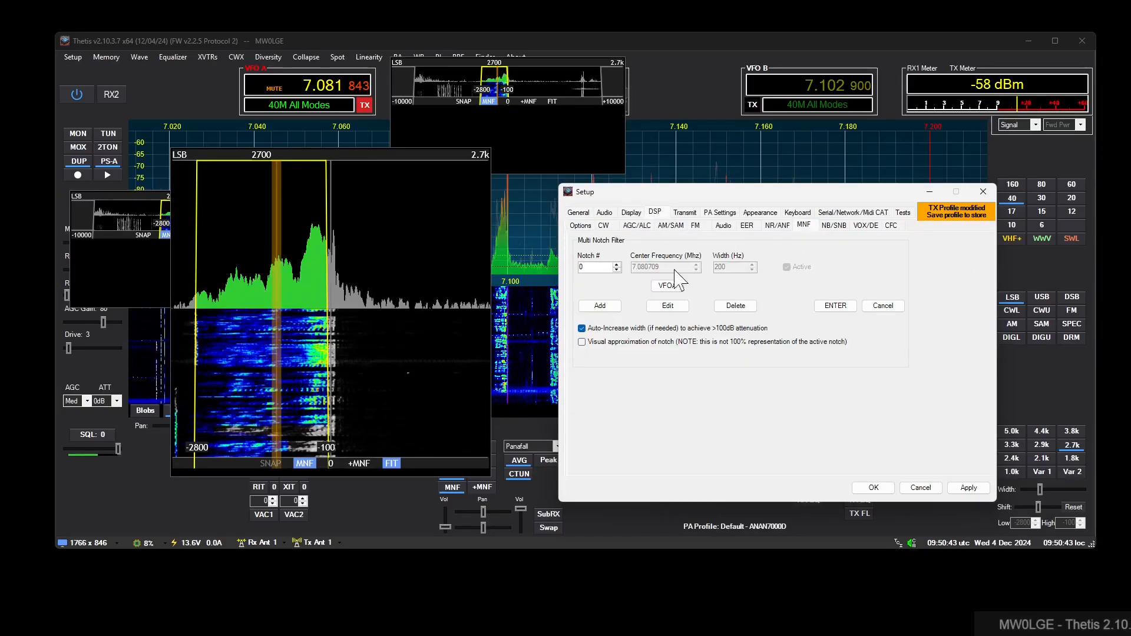
{"action": "left_click", "coordinate": [625, 343]}
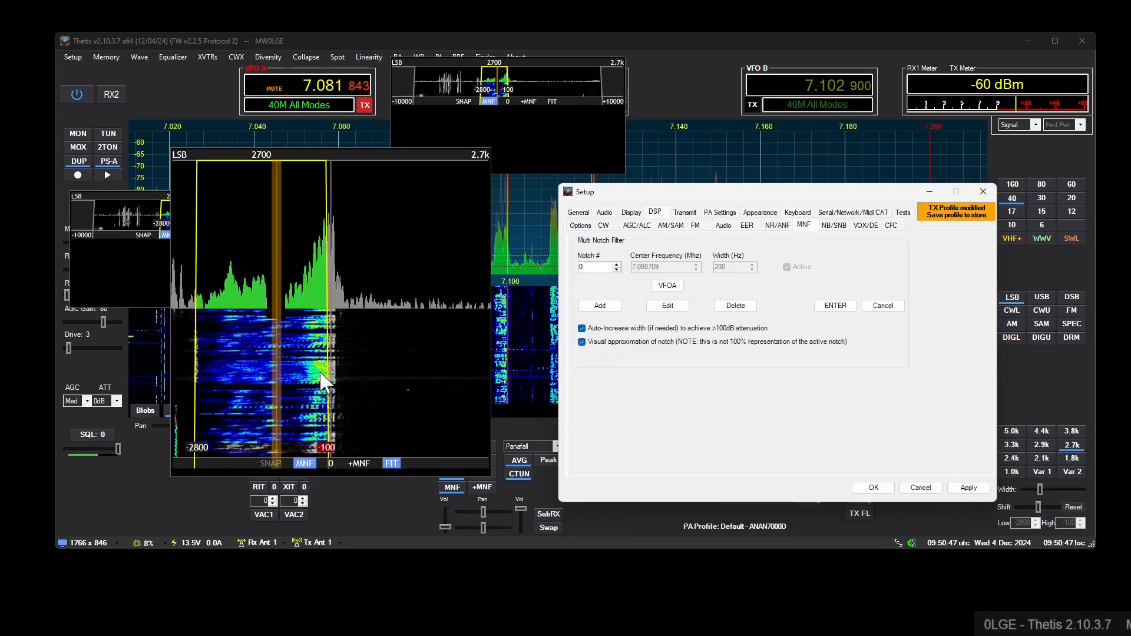
- Try a 50 Hz width for the notch in the Filter Display and set it to 100 Hz
{"action": "right_click", "coordinate": [277, 322]}
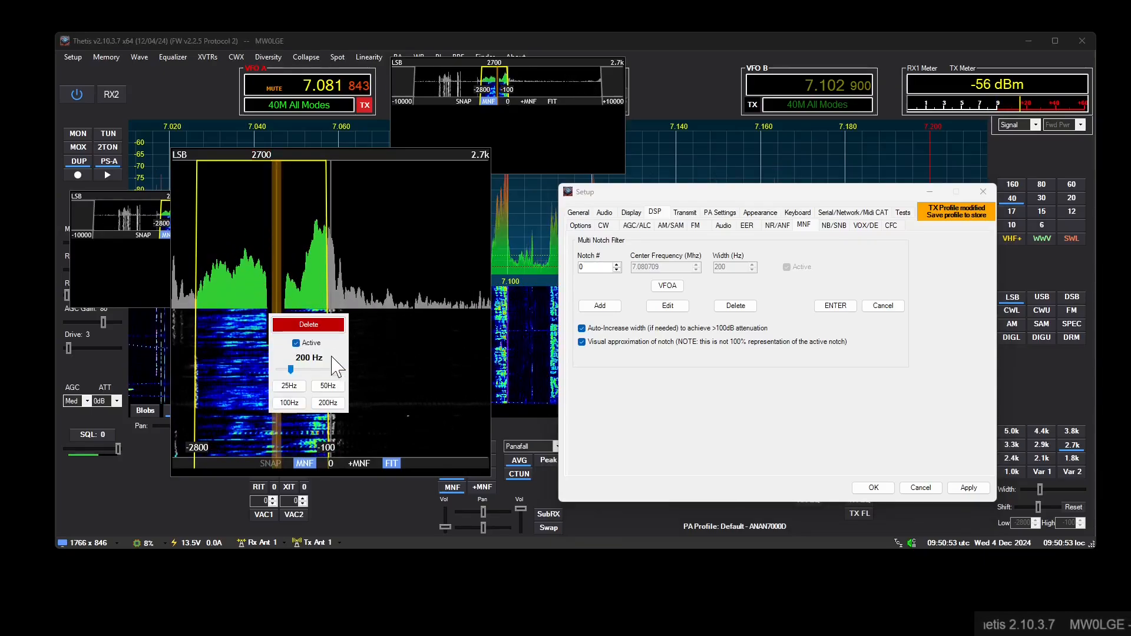
{"action": "left_click", "coordinate": [326, 386]}
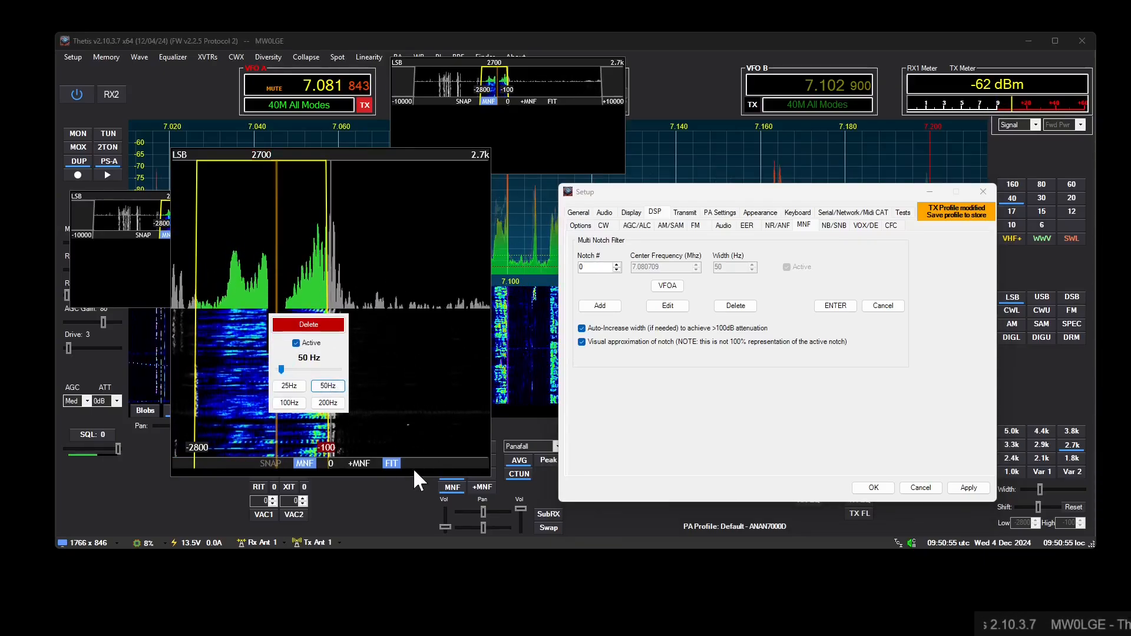
{"action": "left_click", "coordinate": [288, 403]}
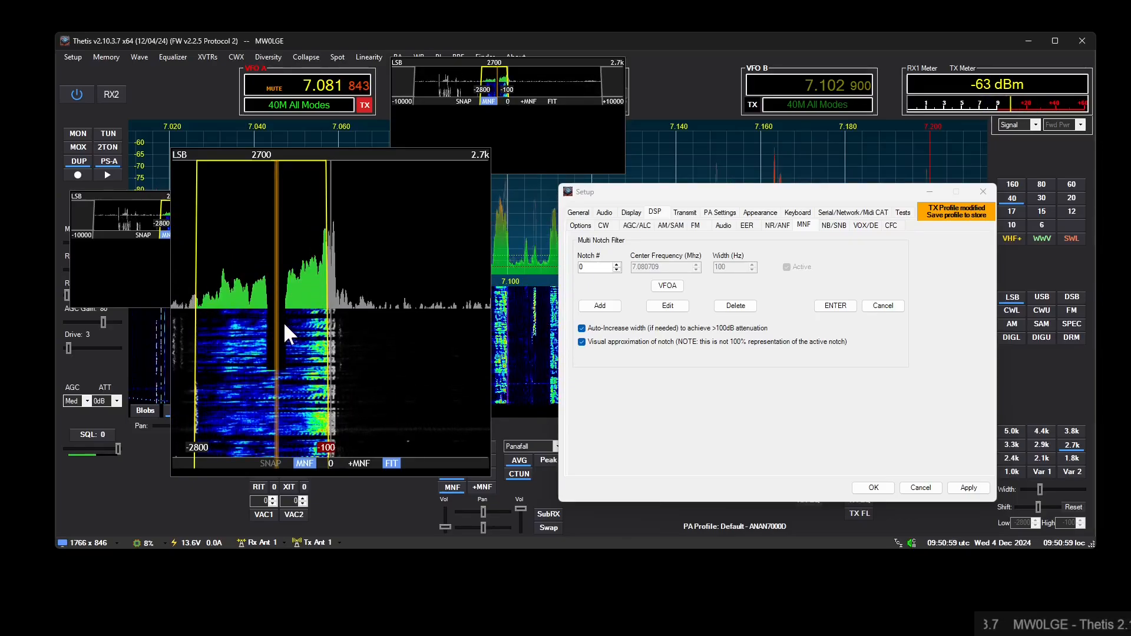
- Set the SSB/AM receive filter size to 4096 in the DSP options
{"action": "left_click", "coordinate": [656, 213]}
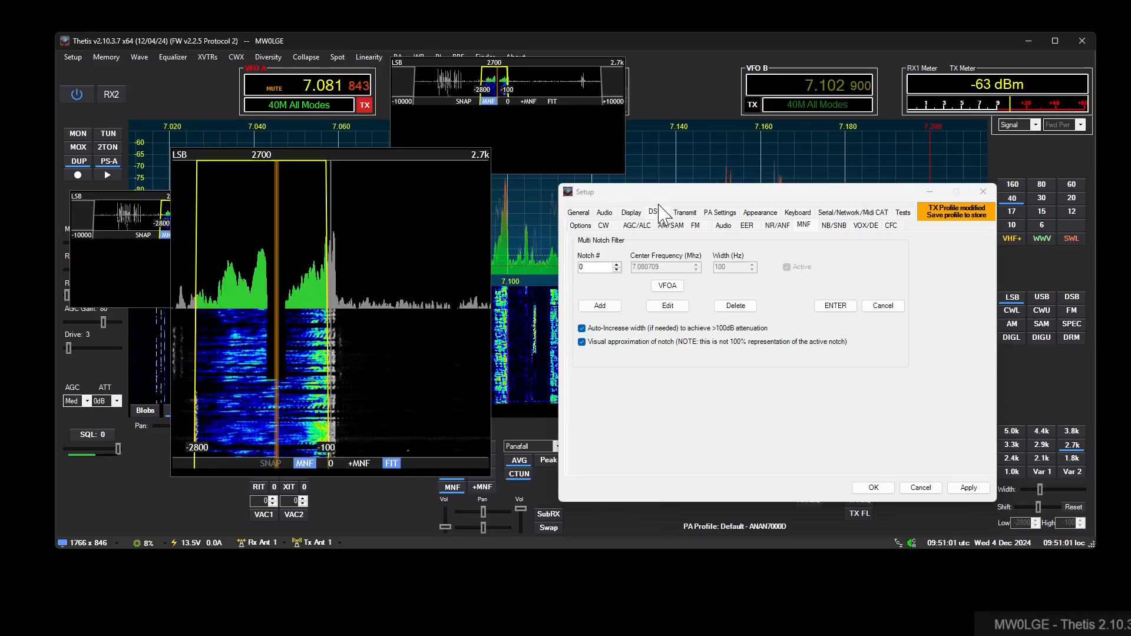
{"action": "left_click", "coordinate": [582, 227]}
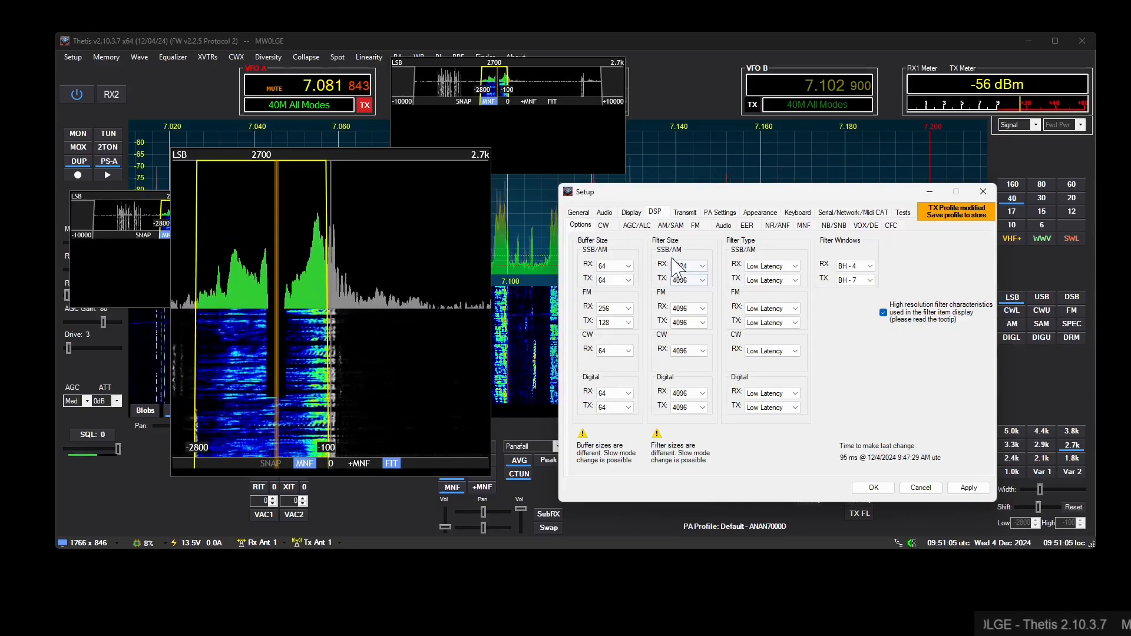
{"action": "left_click", "coordinate": [701, 265]}
{"action": "left_click", "coordinate": [700, 292]}
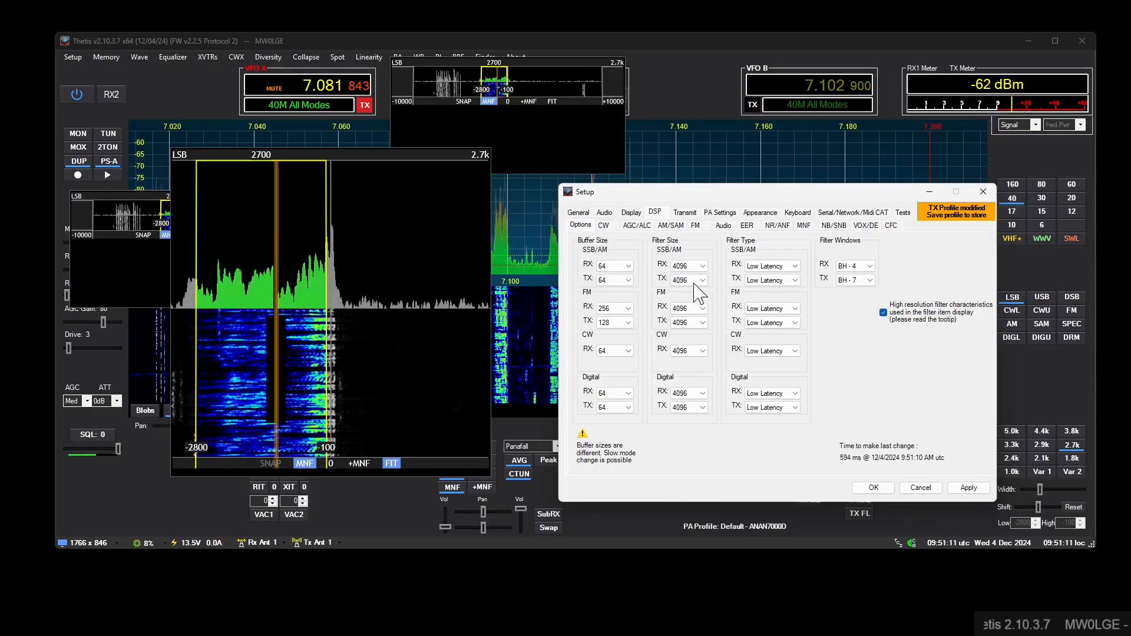
- Compare SSB/AM receive filter sizes 2048 and 1024 on the notched passband and return the size to 4096
{"action": "left_click", "coordinate": [702, 266]}
{"action": "left_click", "coordinate": [700, 282]}
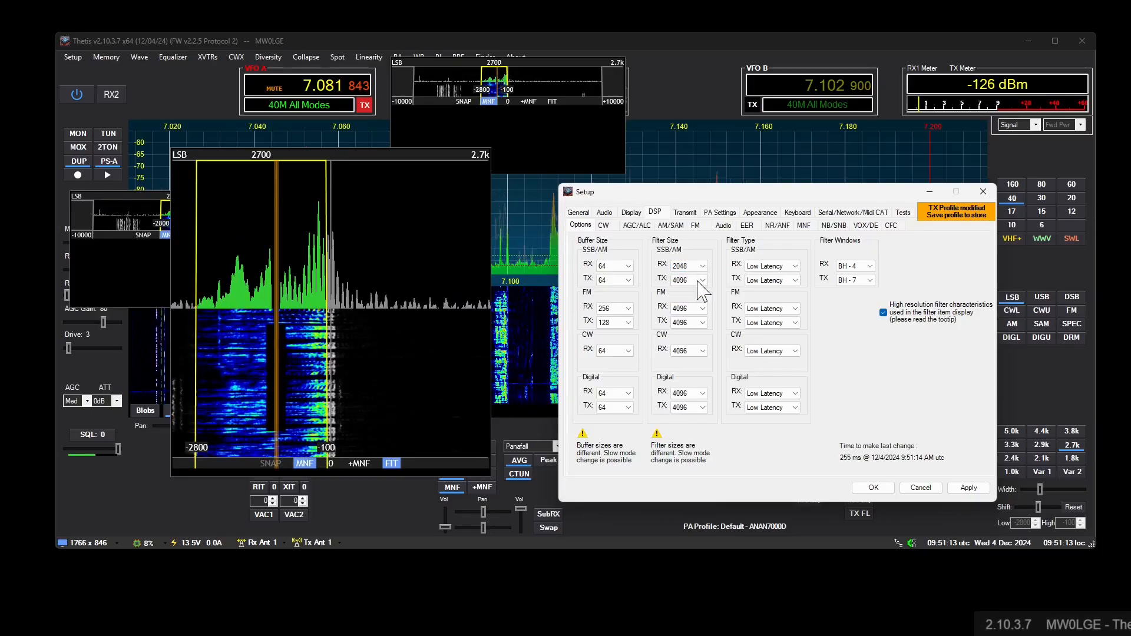
{"action": "left_click", "coordinate": [701, 267]}
{"action": "left_click", "coordinate": [699, 276]}
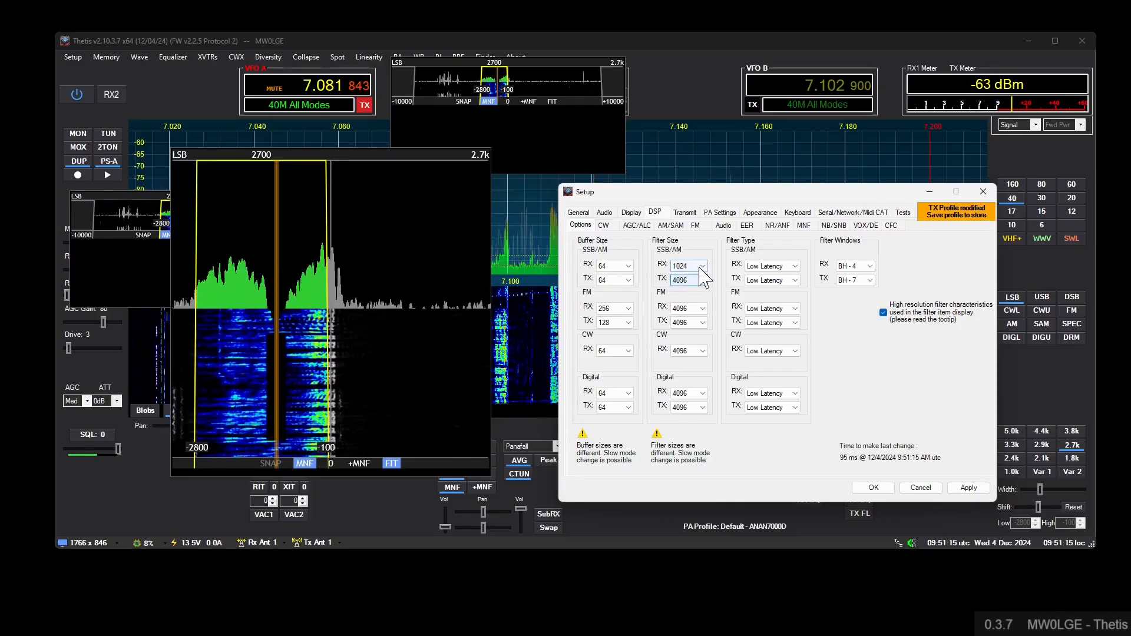
{"action": "left_click", "coordinate": [700, 268]}
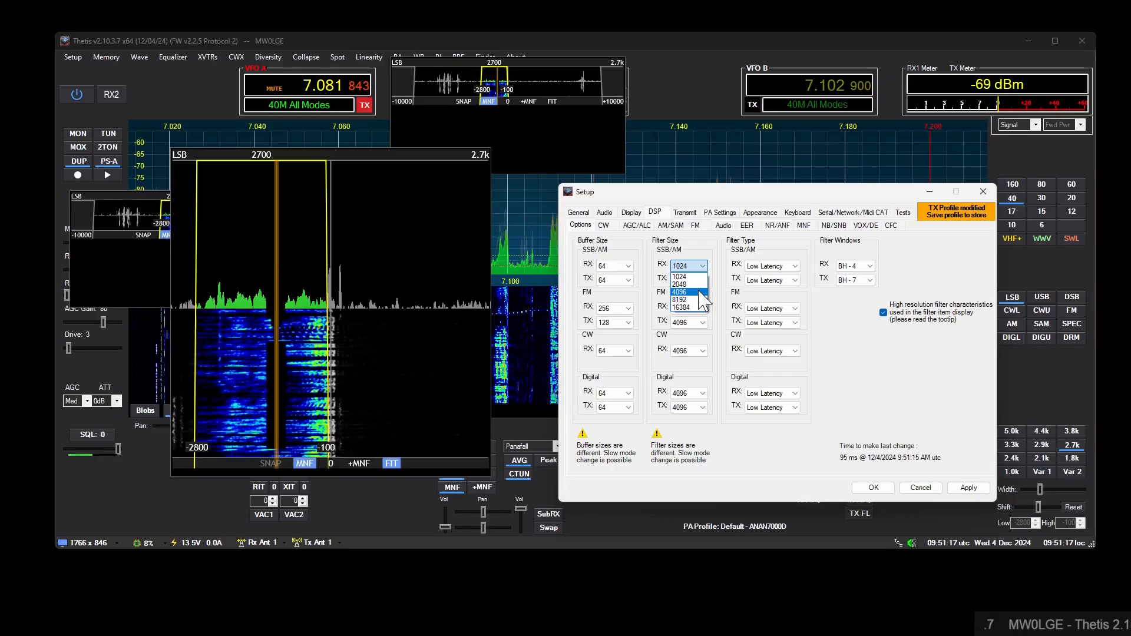
{"action": "left_click", "coordinate": [686, 273]}
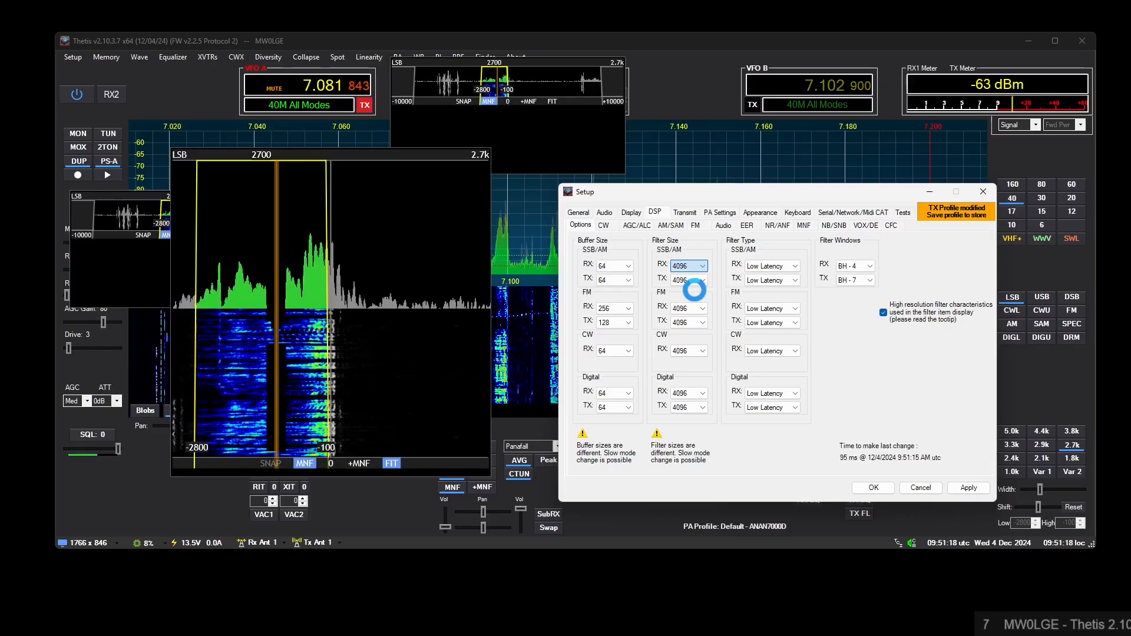
- Widen the notch in Container 1's Filter Display to 427 Hz and delete it
{"action": "right_click", "coordinate": [278, 310]}
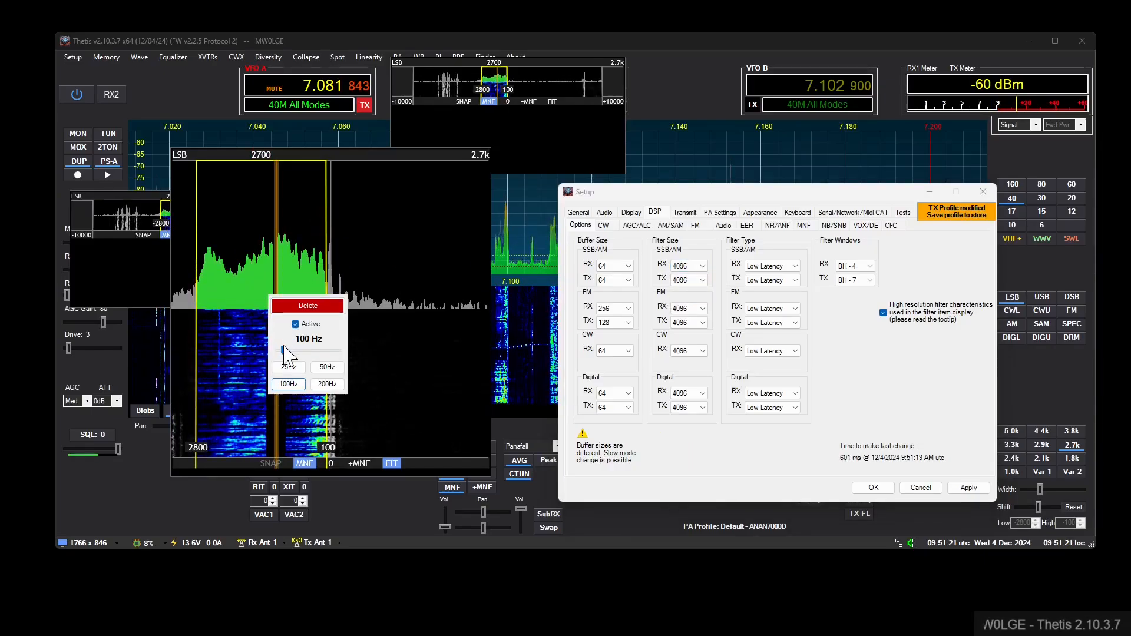
{"action": "left_click_drag", "start_coordinate": [283, 350], "coordinate": [308, 350]}
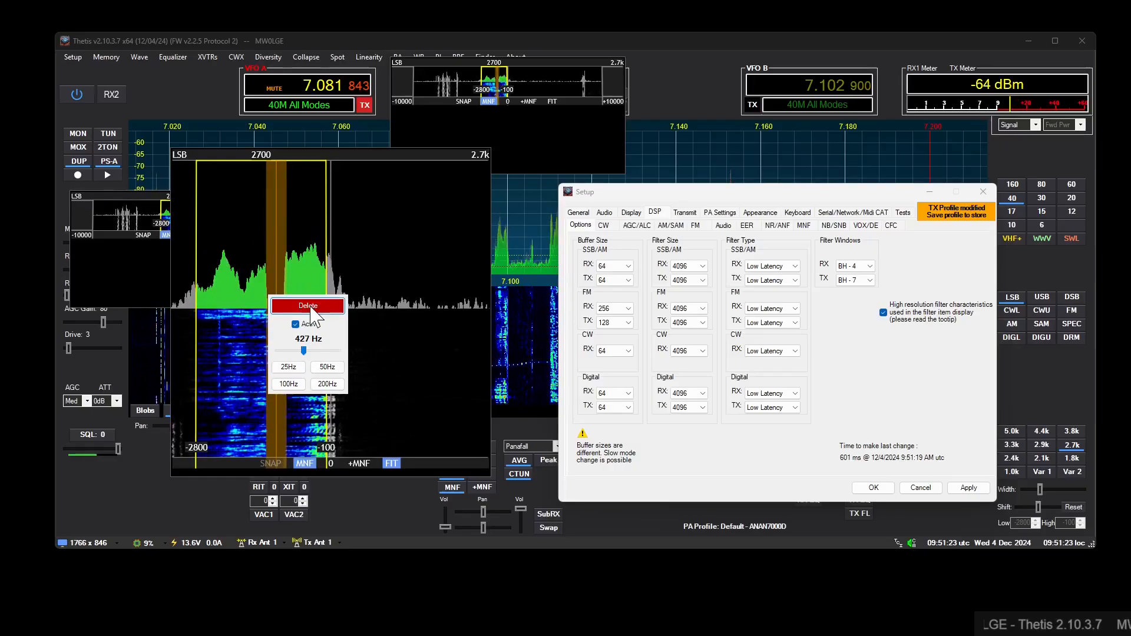
{"action": "left_click", "coordinate": [308, 306]}
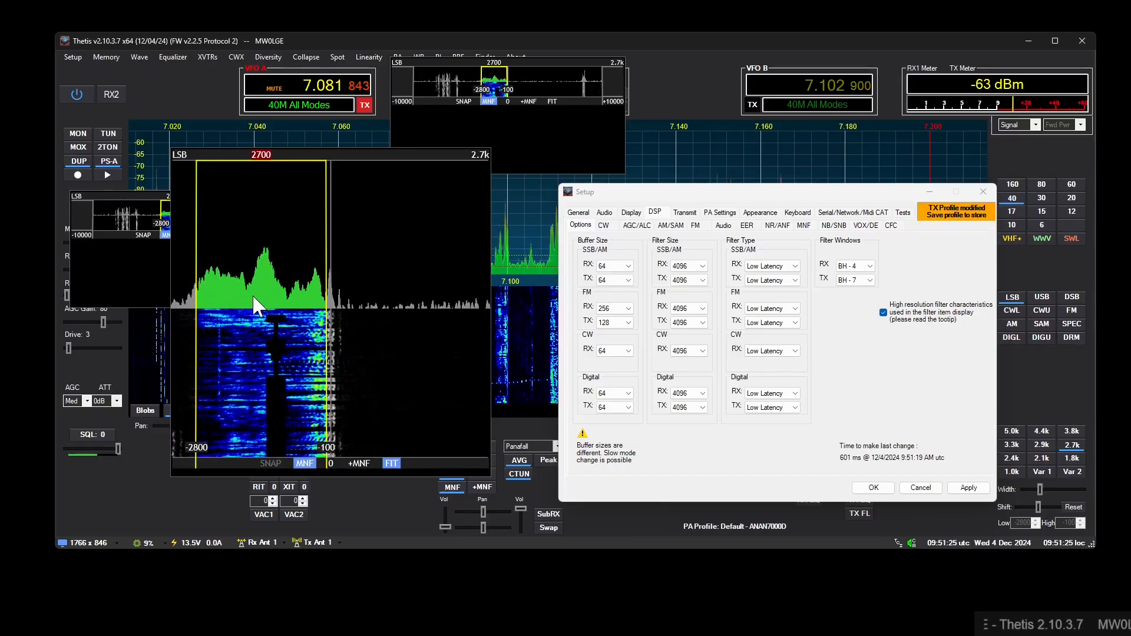
- Add a new notch left of the passband's centre and adjust its position from the smaller Filter Display over the spectrum
{"action": "left_click_drag", "start_coordinate": [256, 284], "coordinate": [242, 319]}
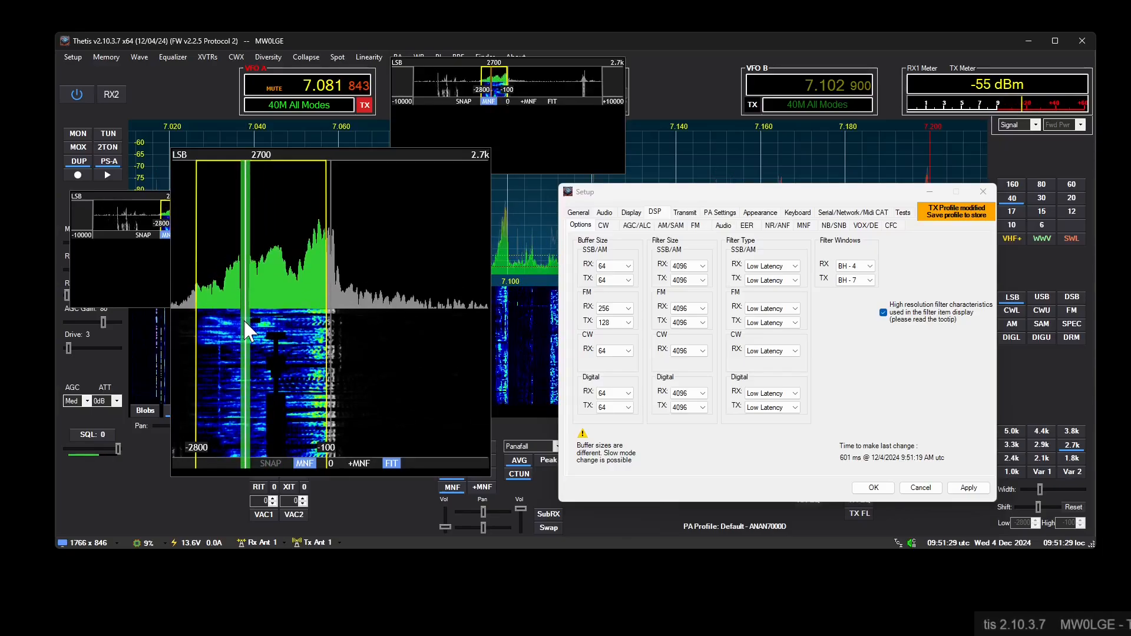
{"action": "left_click_drag", "start_coordinate": [492, 75], "coordinate": [492, 75]}
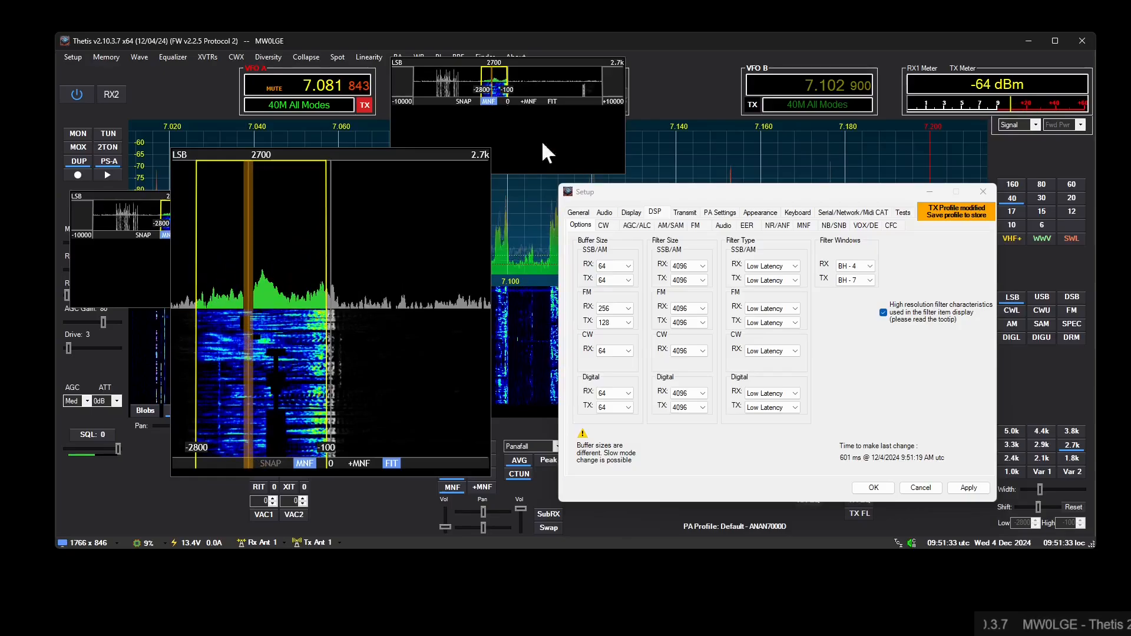
- Uncover the main panadapter, pan it to bring the notch near 7.080 MHz into view and shift the notch slightly up in frequency
{"action": "left_click_drag", "start_coordinate": [619, 197], "coordinate": [679, 242]}
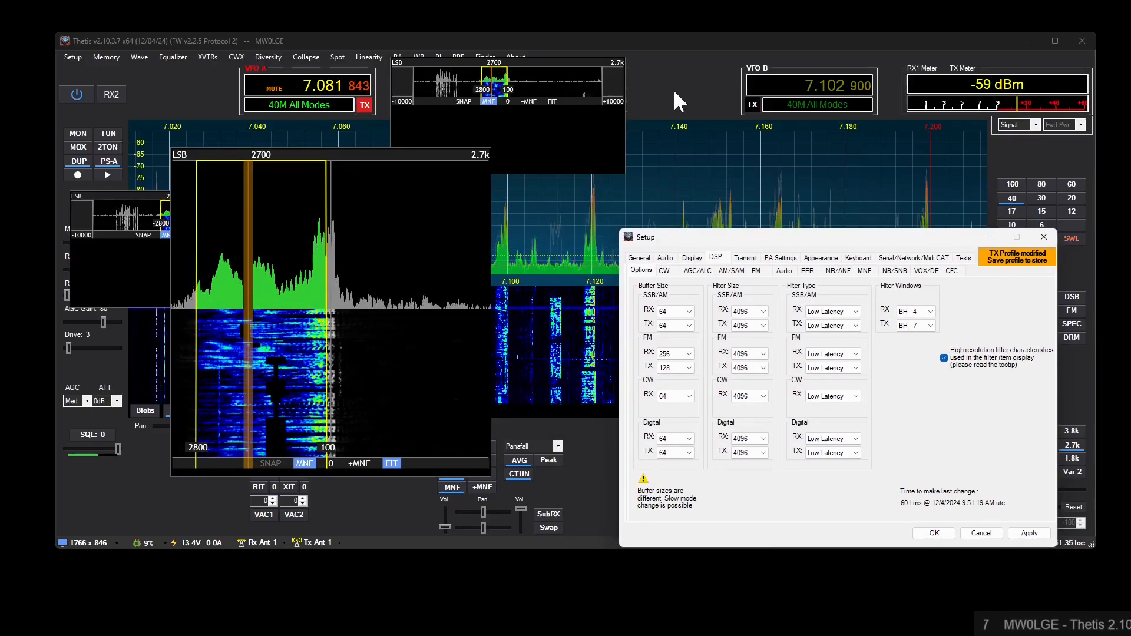
{"action": "left_click_drag", "start_coordinate": [680, 122], "coordinate": [911, 122]}
{"action": "left_click_drag", "start_coordinate": [652, 172], "coordinate": [655, 172]}
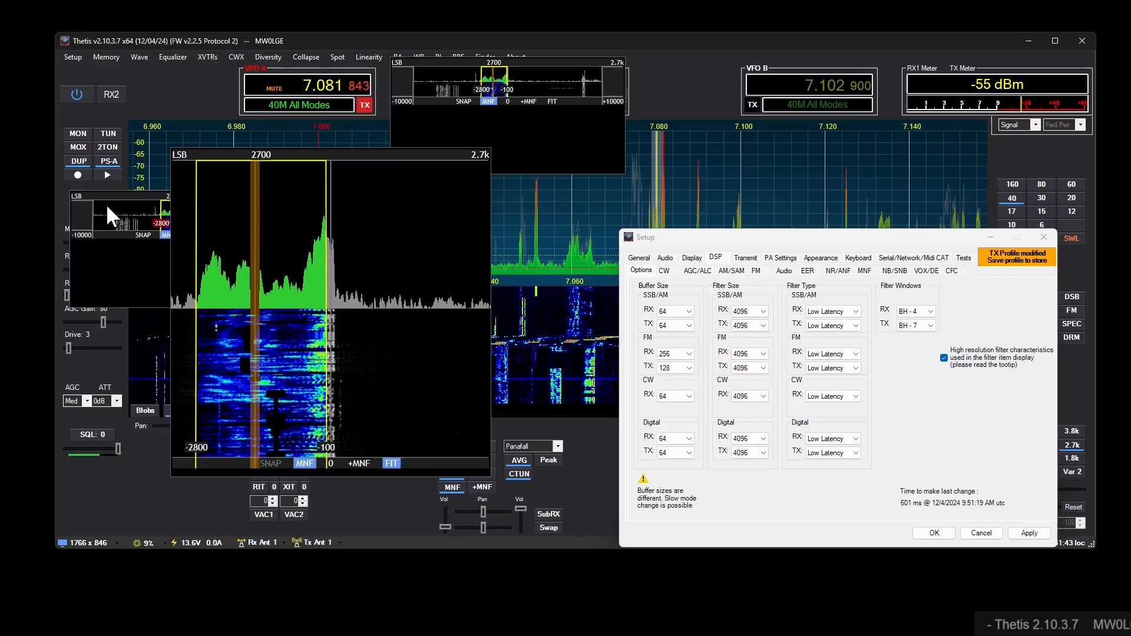
- Open Container 1's Filter Display settings and turn off the multi notch filter from the display
{"action": "left_click", "coordinate": [175, 151]}
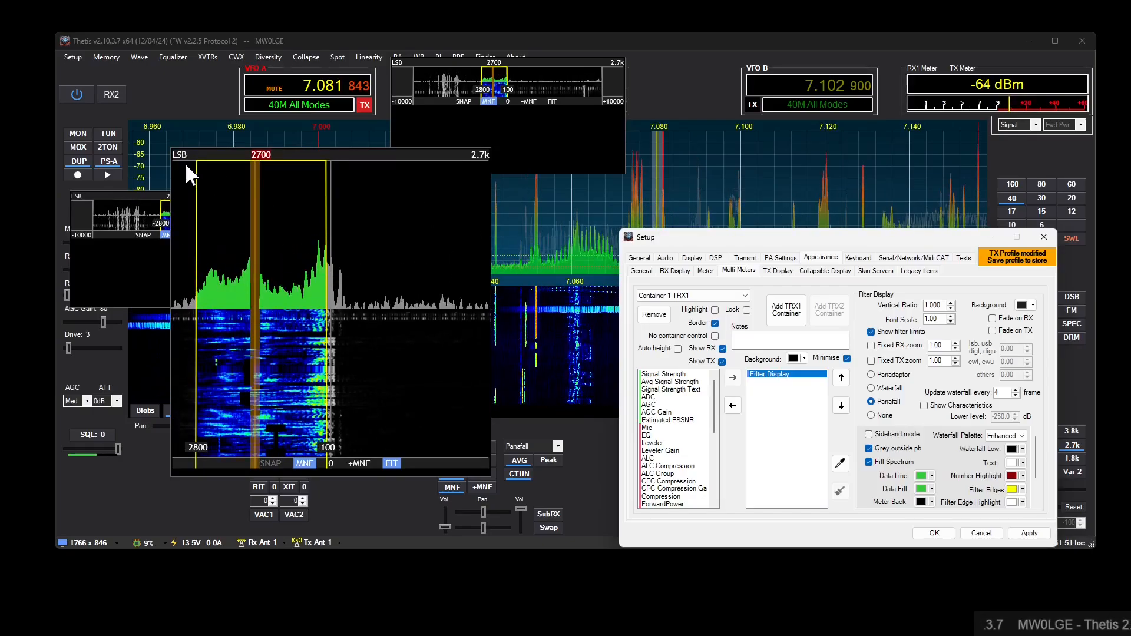
{"action": "right_click", "coordinate": [257, 276]}
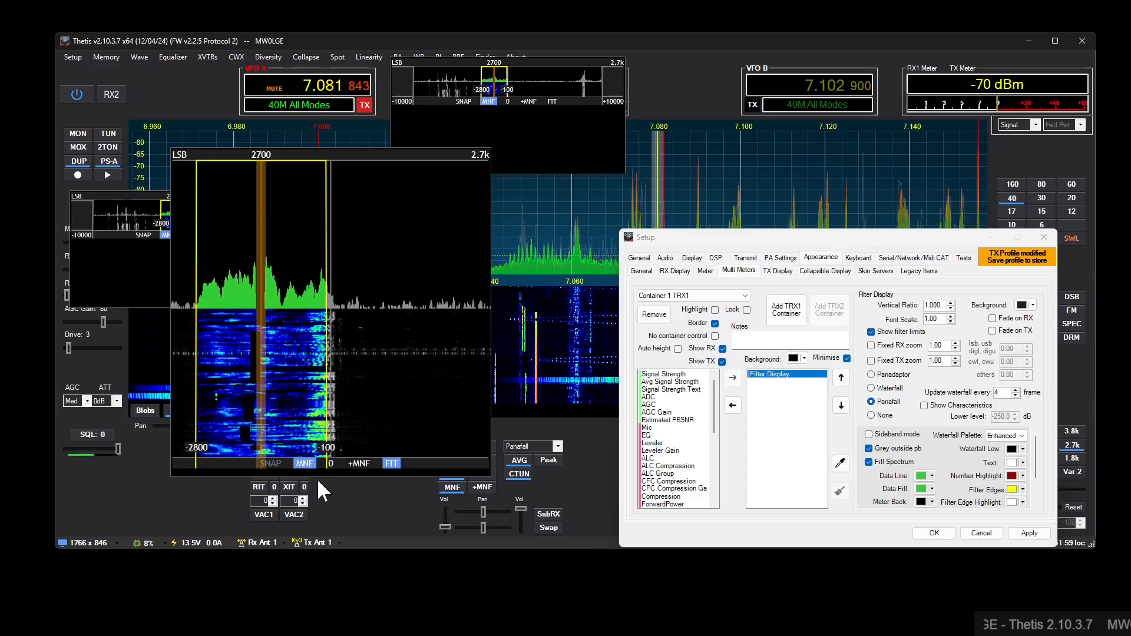
{"action": "left_click", "coordinate": [306, 460]}
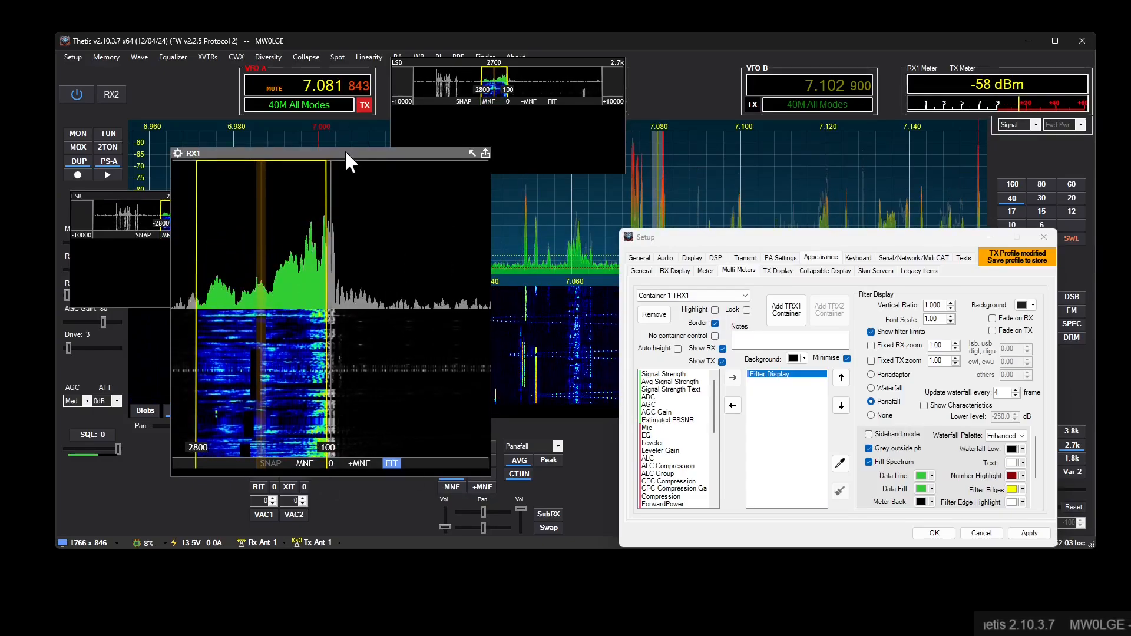
- Move Container 1 up below the VFO A frequency and delete its remaining notch
{"action": "left_click_drag", "start_coordinate": [345, 151], "coordinate": [327, 99]}
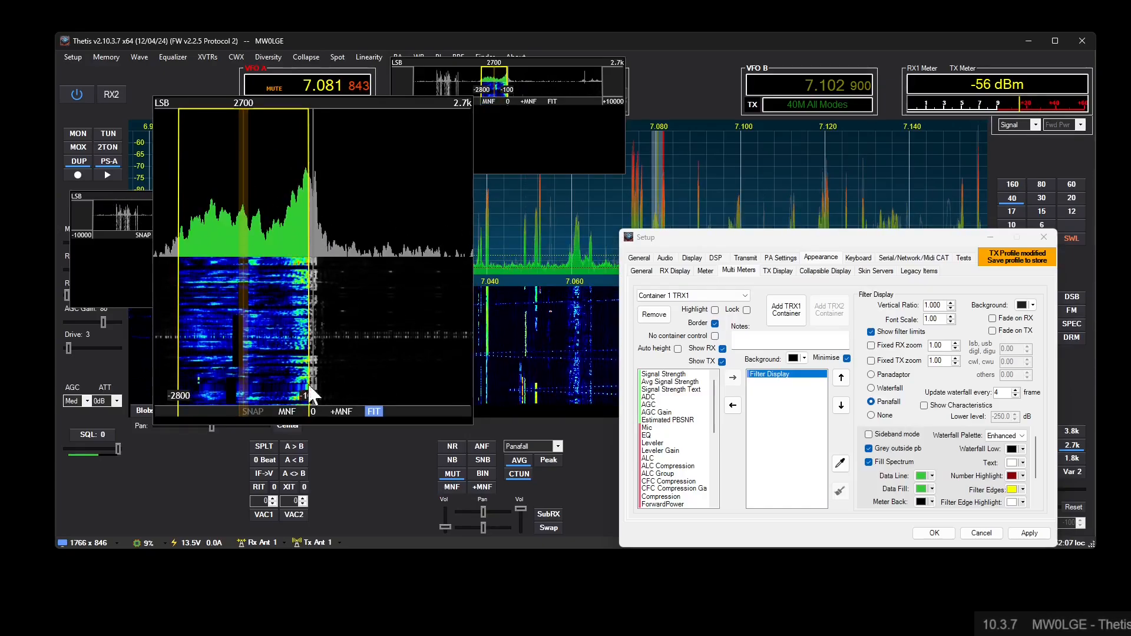
{"action": "right_click", "coordinate": [245, 263]}
{"action": "left_click", "coordinate": [253, 265]}
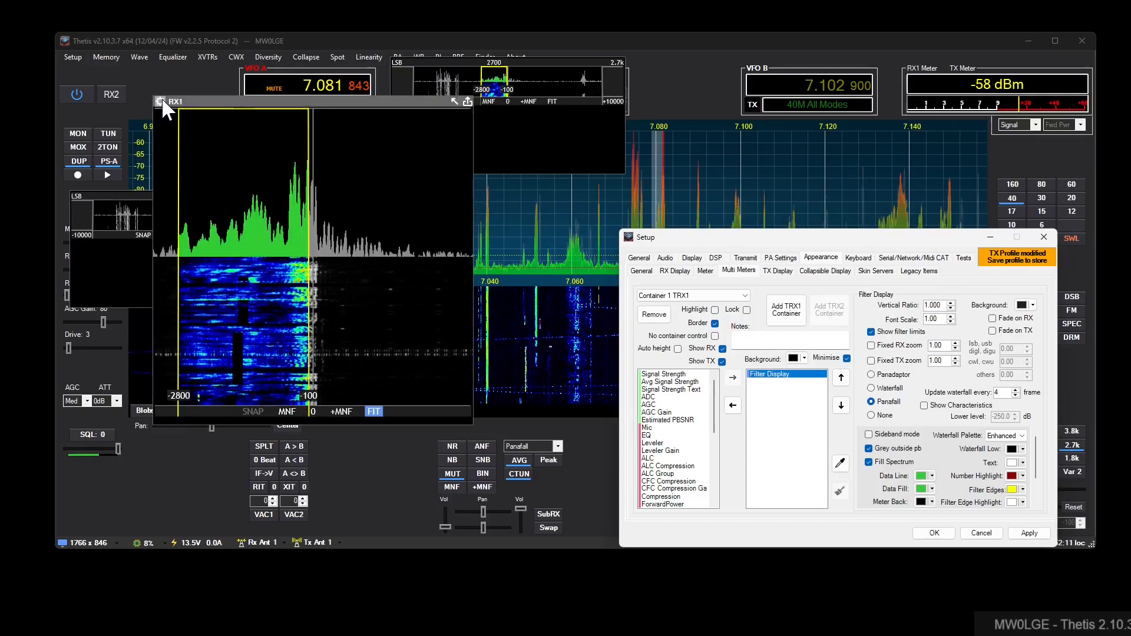
- Remove all three existing Filter Display containers from the multi meters
{"action": "left_click", "coordinate": [653, 315]}
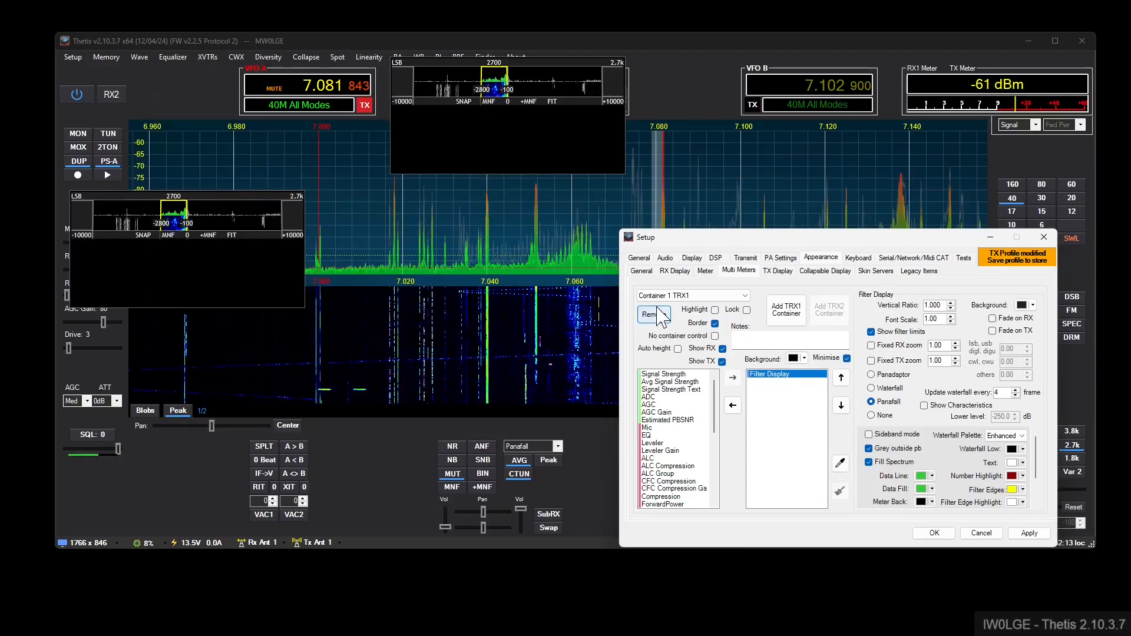
{"action": "left_click", "coordinate": [664, 322]}
{"action": "left_click", "coordinate": [663, 322]}
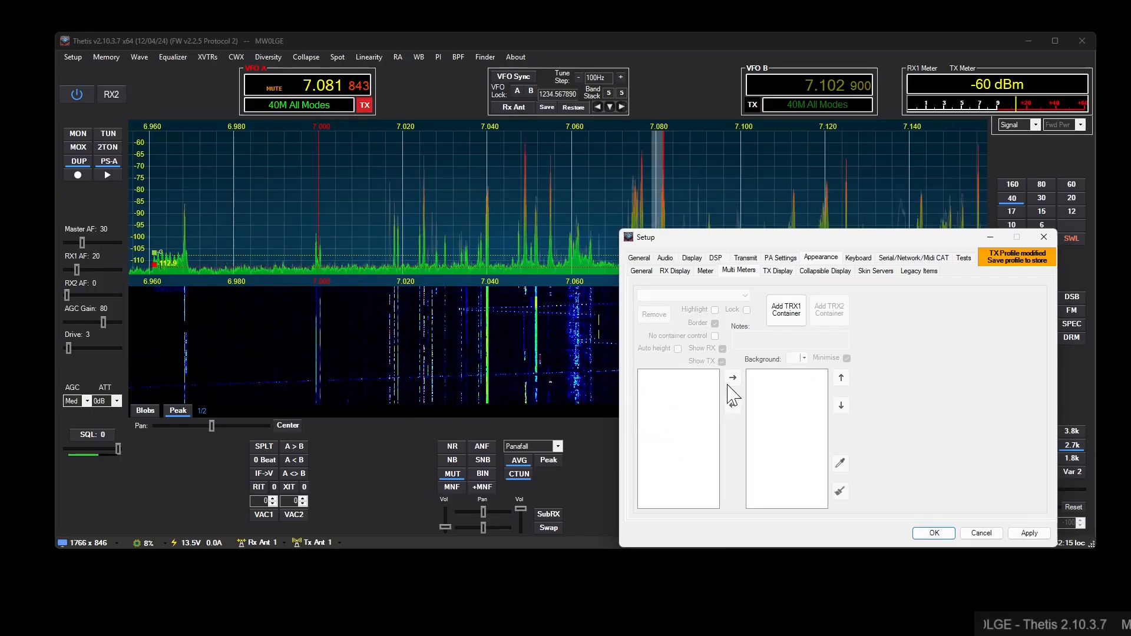
- Add a new TRX1 container holding a Dial Display item and accept the setup
{"action": "left_click", "coordinate": [786, 318]}
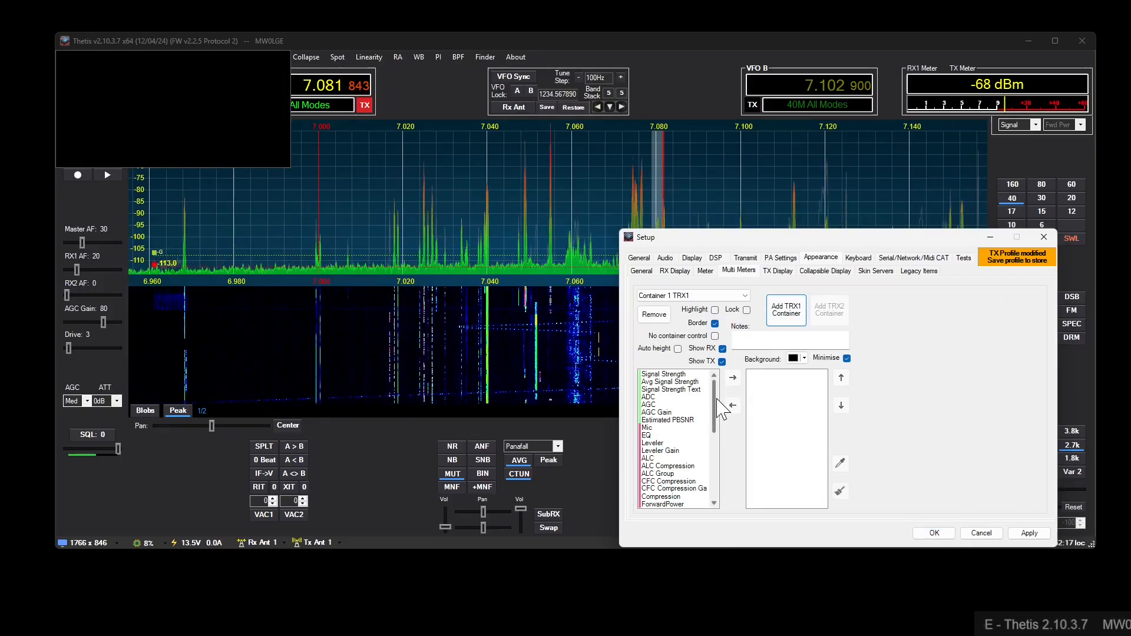
{"action": "left_click_drag", "start_coordinate": [651, 505], "coordinate": [752, 507]}
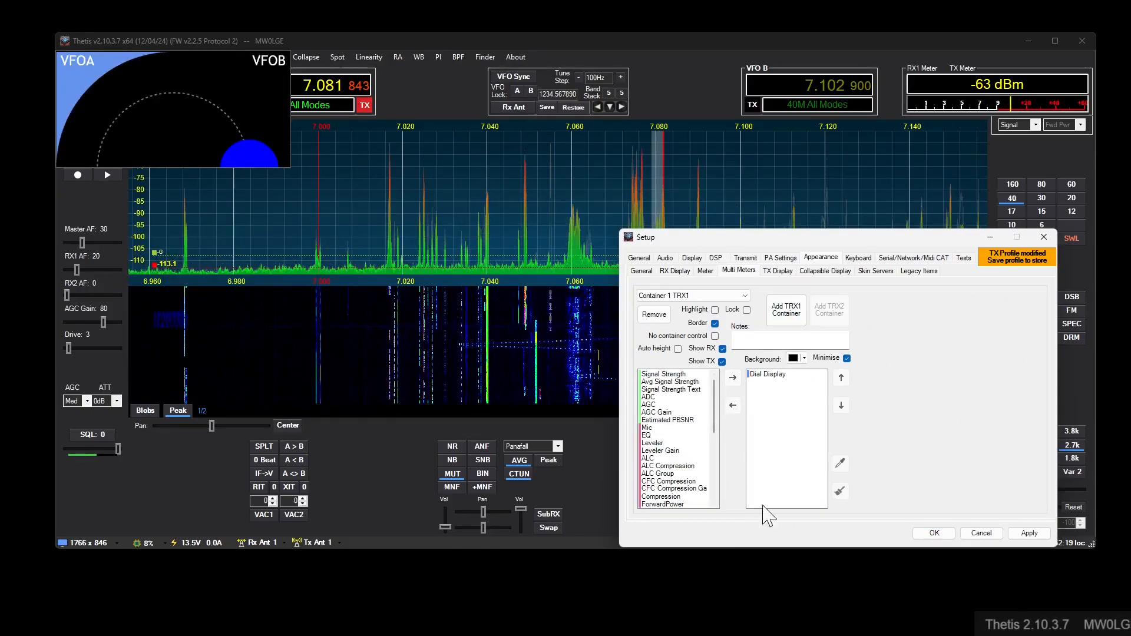
{"action": "left_click", "coordinate": [932, 533]}
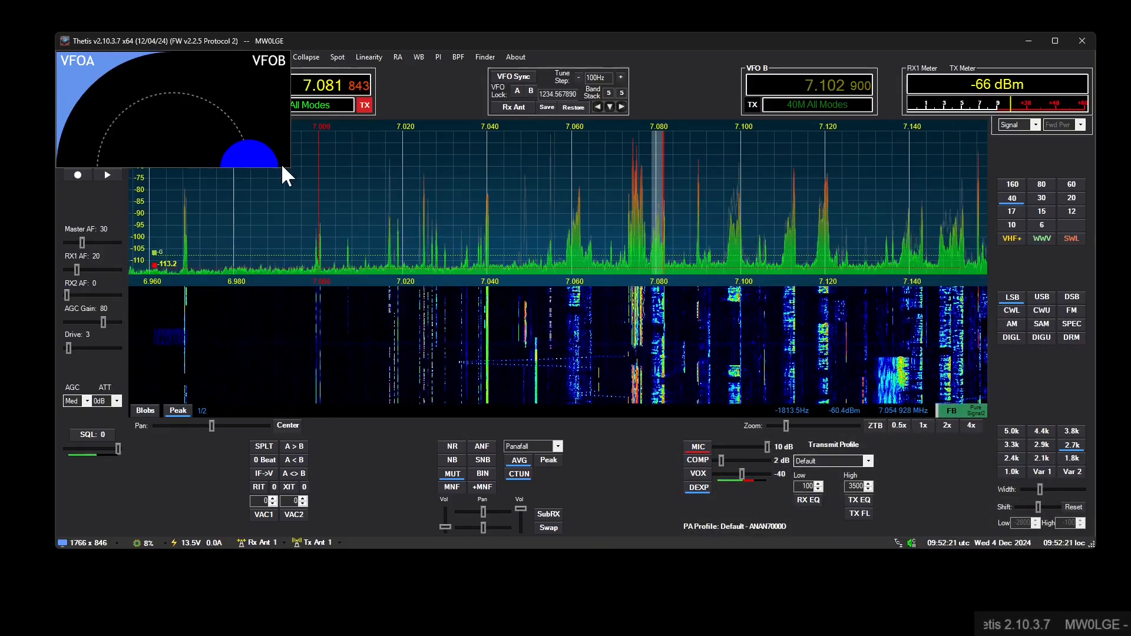
- Turn on auto height for the dial container and resize and place it over the low-frequency end of the spectrum
{"action": "left_click_drag", "start_coordinate": [287, 165], "coordinate": [294, 311]}
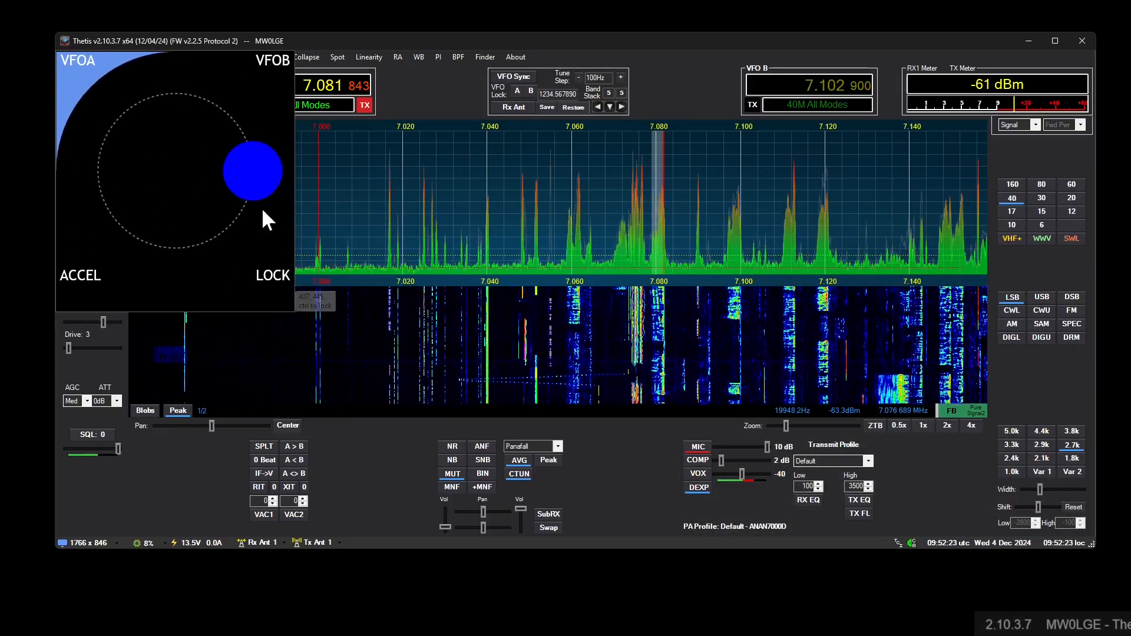
{"action": "left_click", "coordinate": [62, 55]}
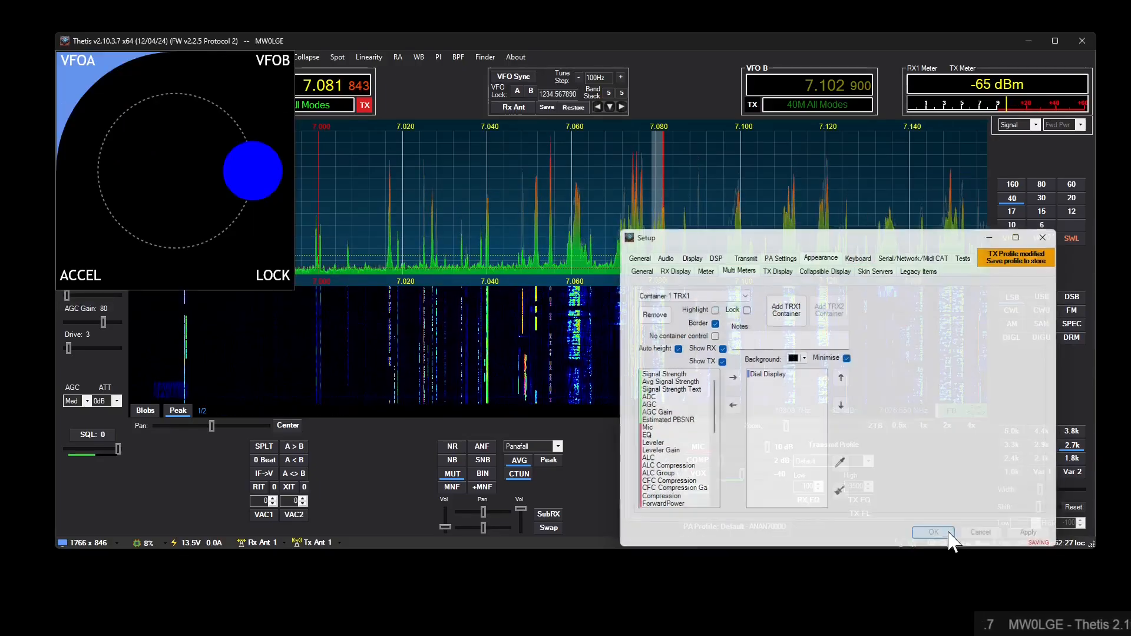
{"action": "left_click_drag", "start_coordinate": [174, 54], "coordinate": [284, 205]}
{"action": "left_click_drag", "start_coordinate": [399, 432], "coordinate": [298, 358]}
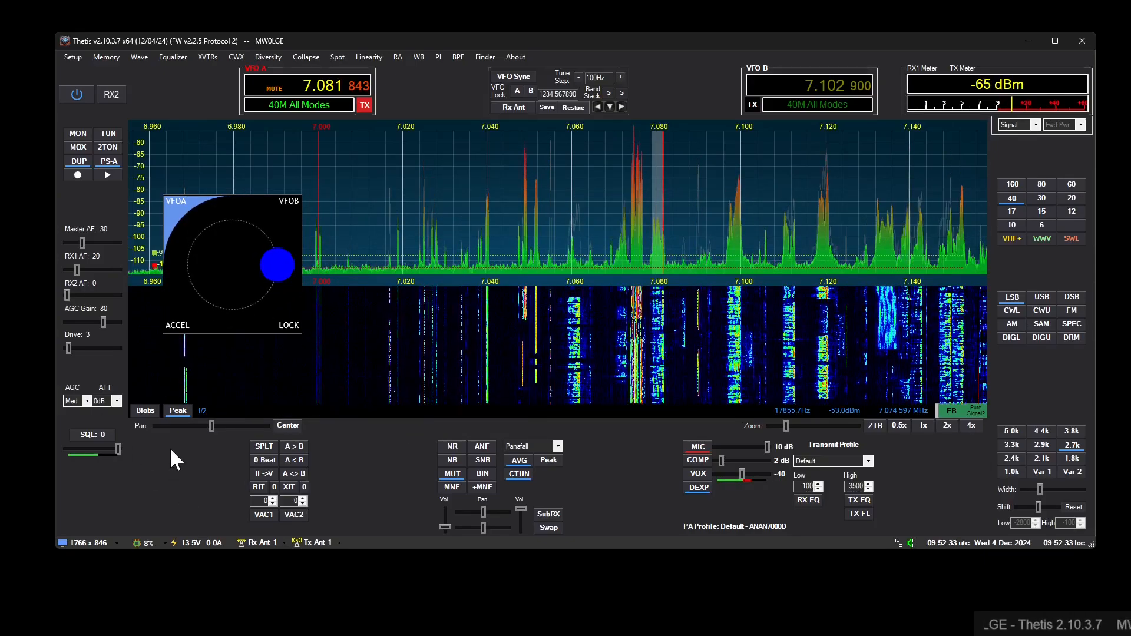
- Add Tunestep Buttons below the Dial Display in Container 1 and enlarge the container slightly
{"action": "left_click", "coordinate": [170, 201]}
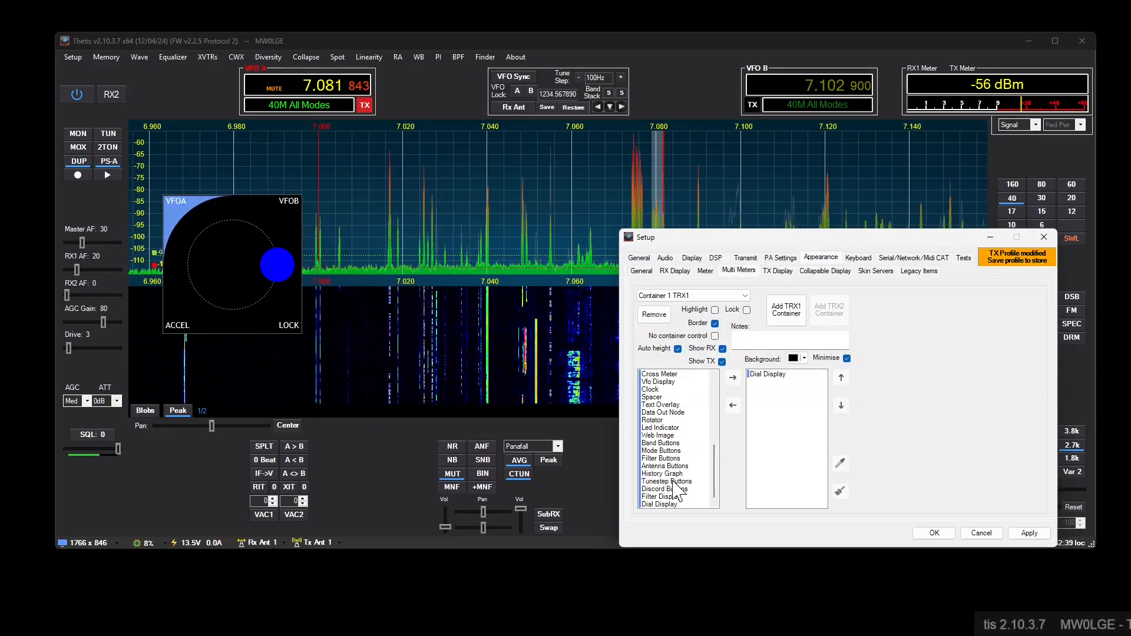
{"action": "left_click_drag", "start_coordinate": [675, 483], "coordinate": [767, 393]}
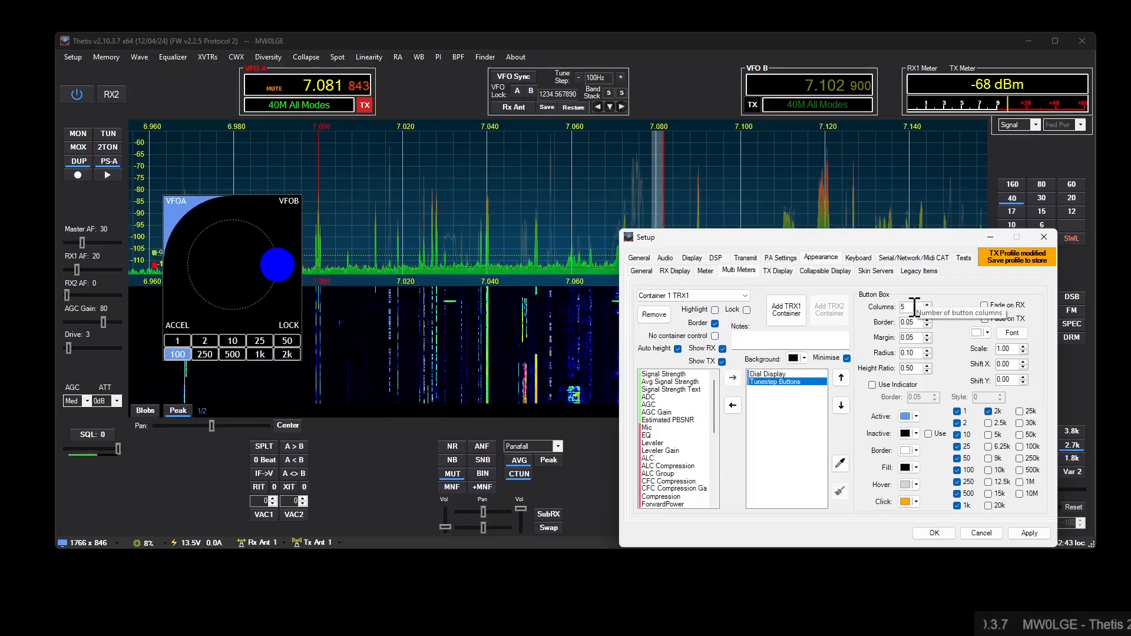
{"action": "left_click", "coordinate": [933, 533]}
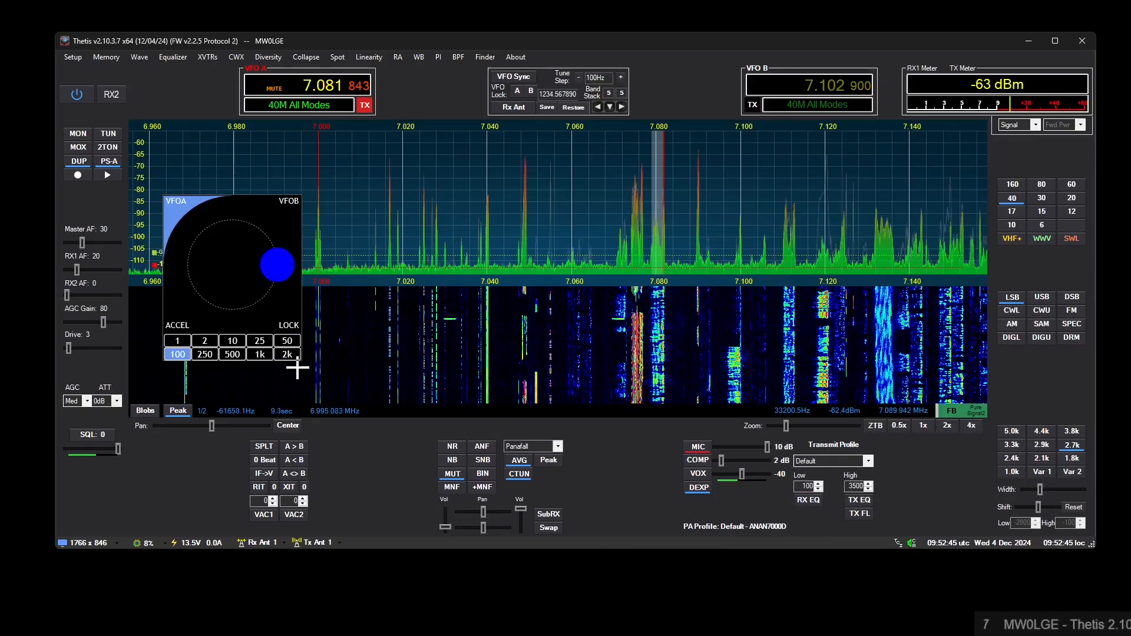
{"action": "left_click_drag", "start_coordinate": [300, 365], "coordinate": [332, 399]}
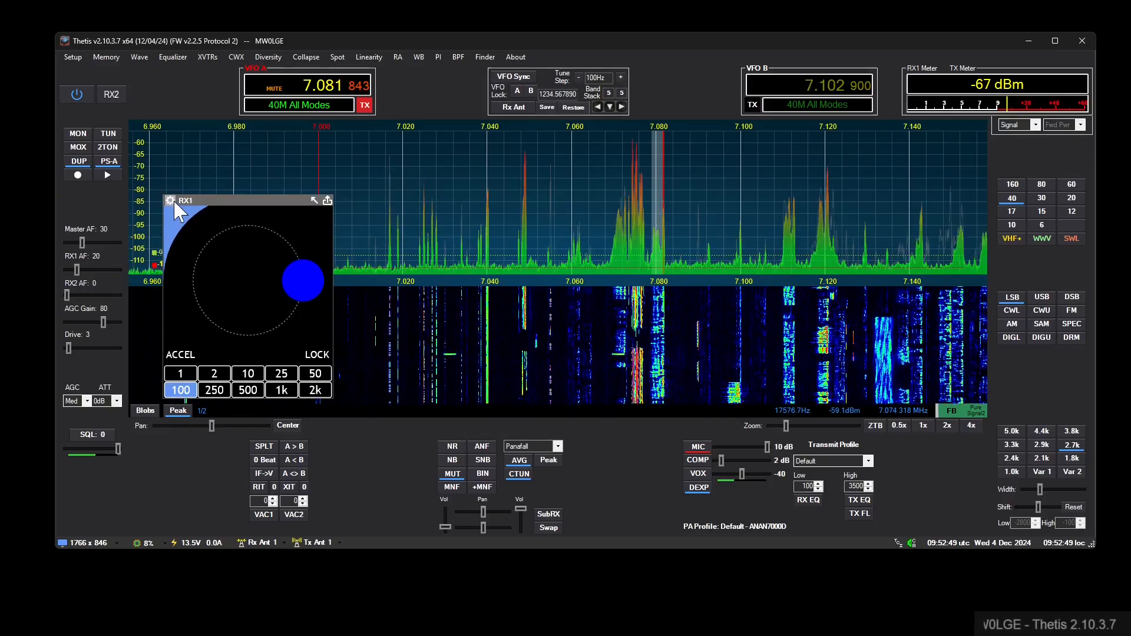
- Set the Dial Display's degrees for change to 9 and move the Setup window clear of the main window
{"action": "left_click", "coordinate": [193, 207]}
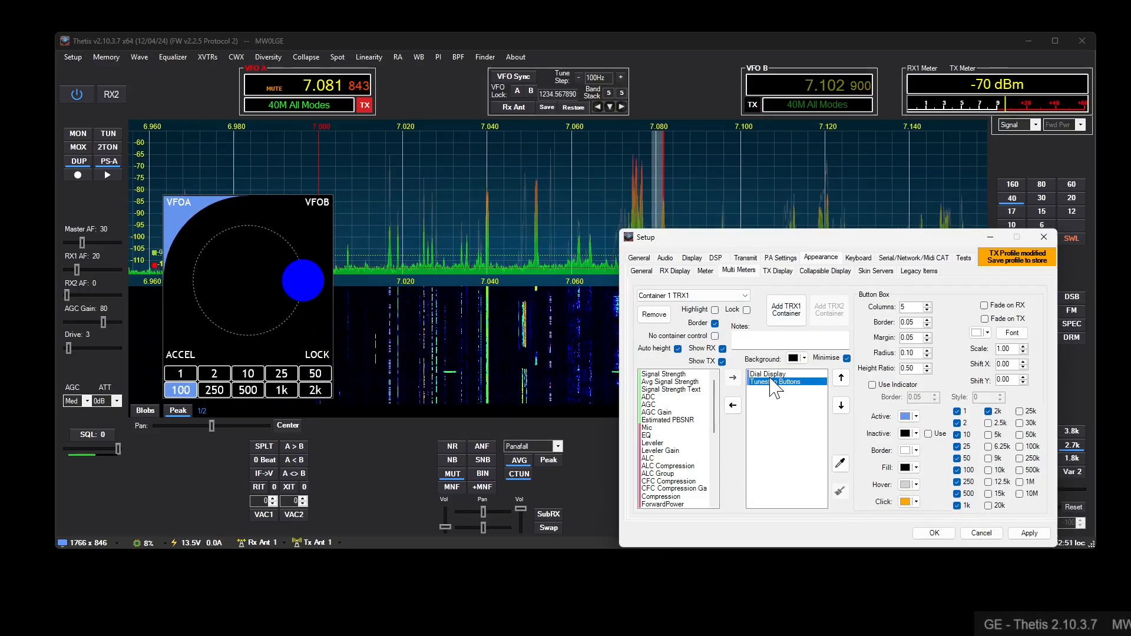
{"action": "key", "text": "Up"}
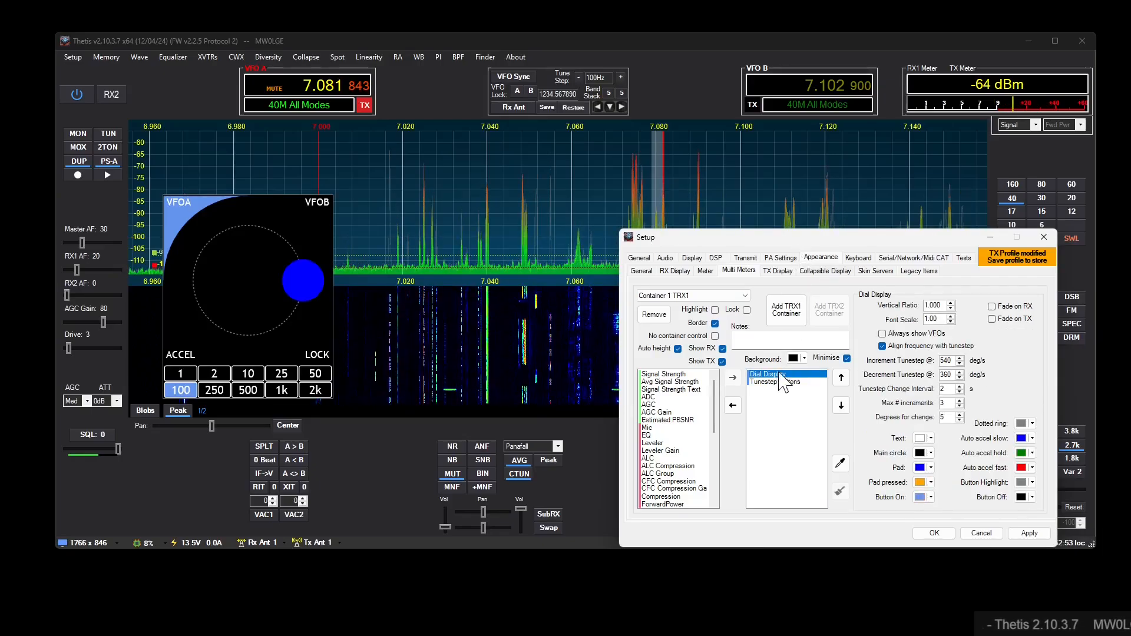
{"action": "left_click_drag", "start_coordinate": [815, 244], "coordinate": [652, 218]}
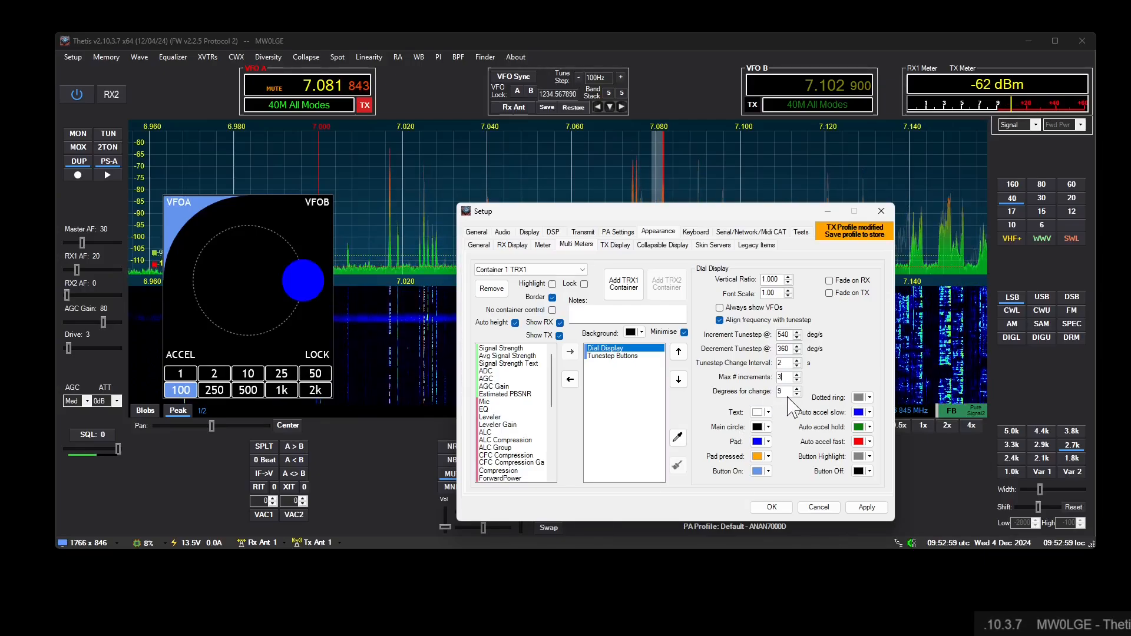
{"action": "left_click_drag", "start_coordinate": [655, 215], "coordinate": [549, 603]}
- Tune VFO A to 7.071200 MHz with the dial, trying the 1 Hz tune step and returning to 100 Hz
{"action": "left_click_drag", "start_coordinate": [287, 297], "coordinate": [194, 292]}
{"action": "left_click", "coordinate": [180, 374]}
{"action": "left_click", "coordinate": [181, 390]}
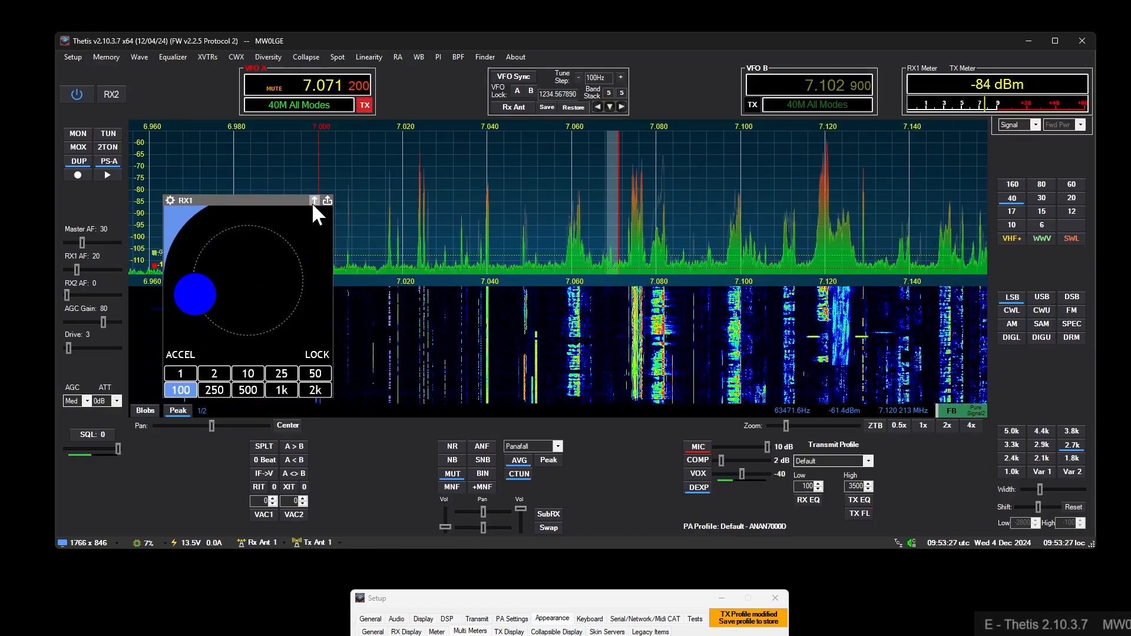
- Try the dial's lock on VFO A and VFO B, and return the dial to an unlocked VFO A
{"action": "mouse_move", "coordinate": [307, 199]}
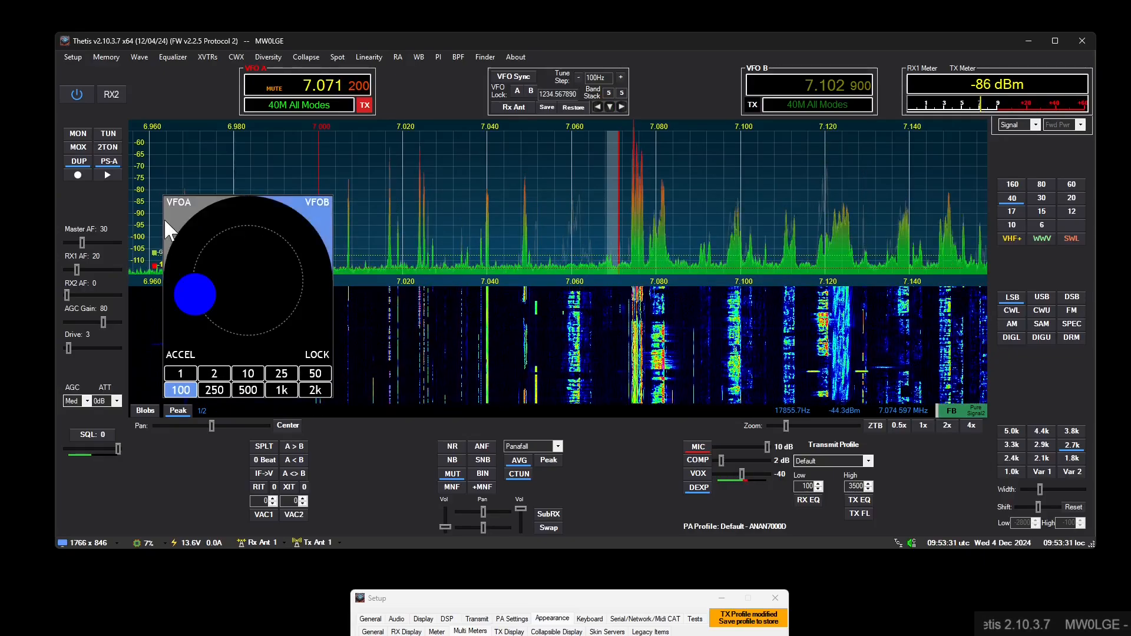
{"action": "left_click", "coordinate": [324, 352]}
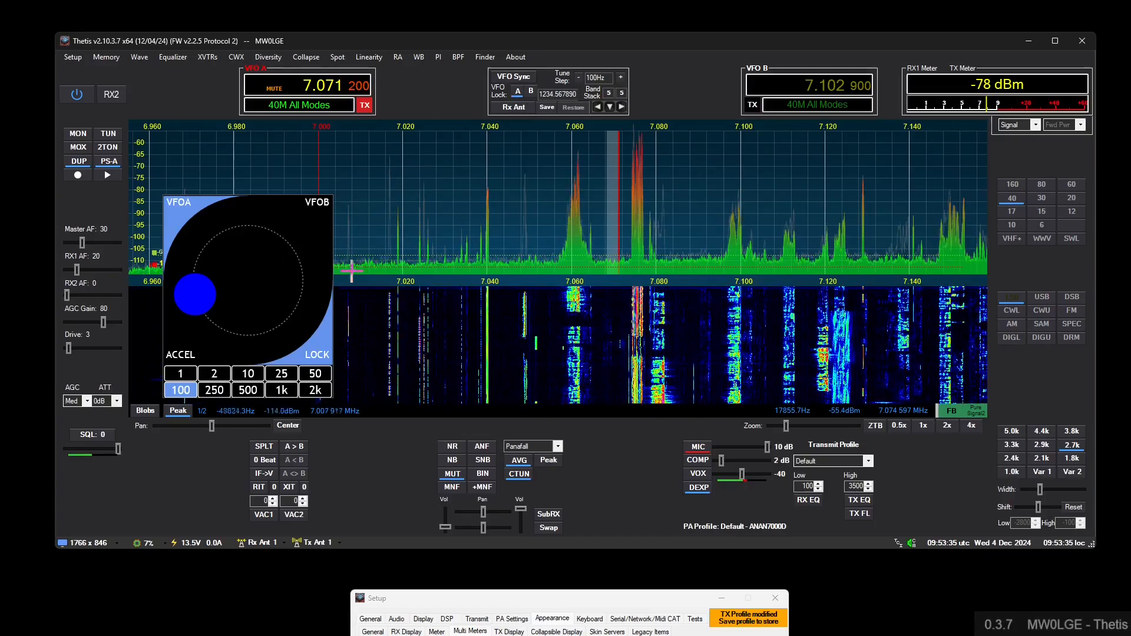
{"action": "left_click", "coordinate": [325, 207]}
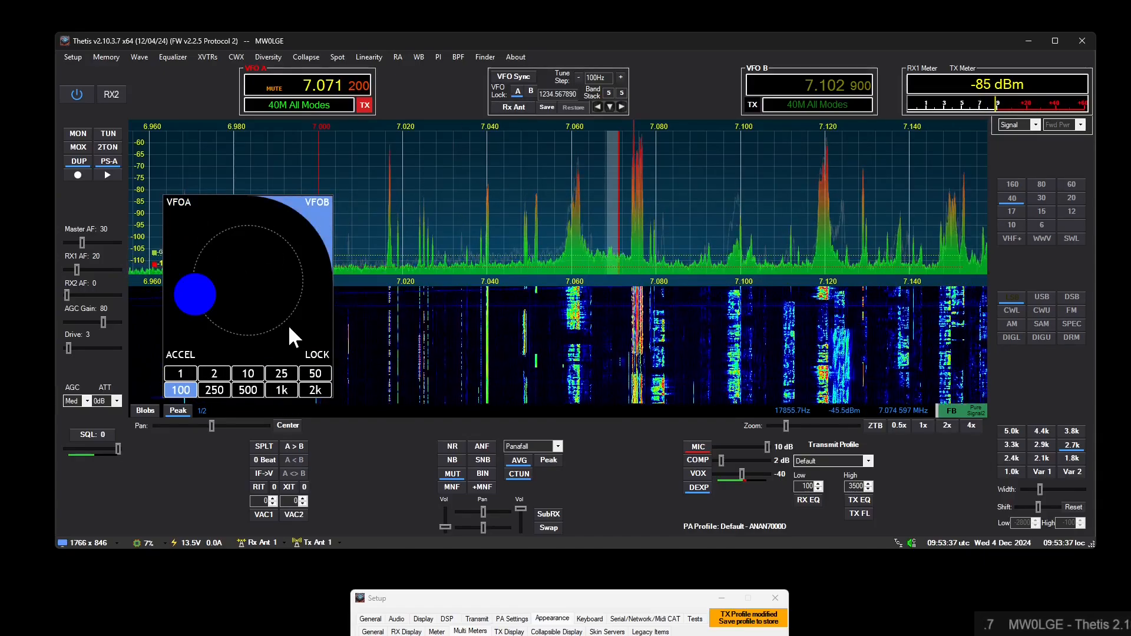
{"action": "left_click", "coordinate": [317, 351]}
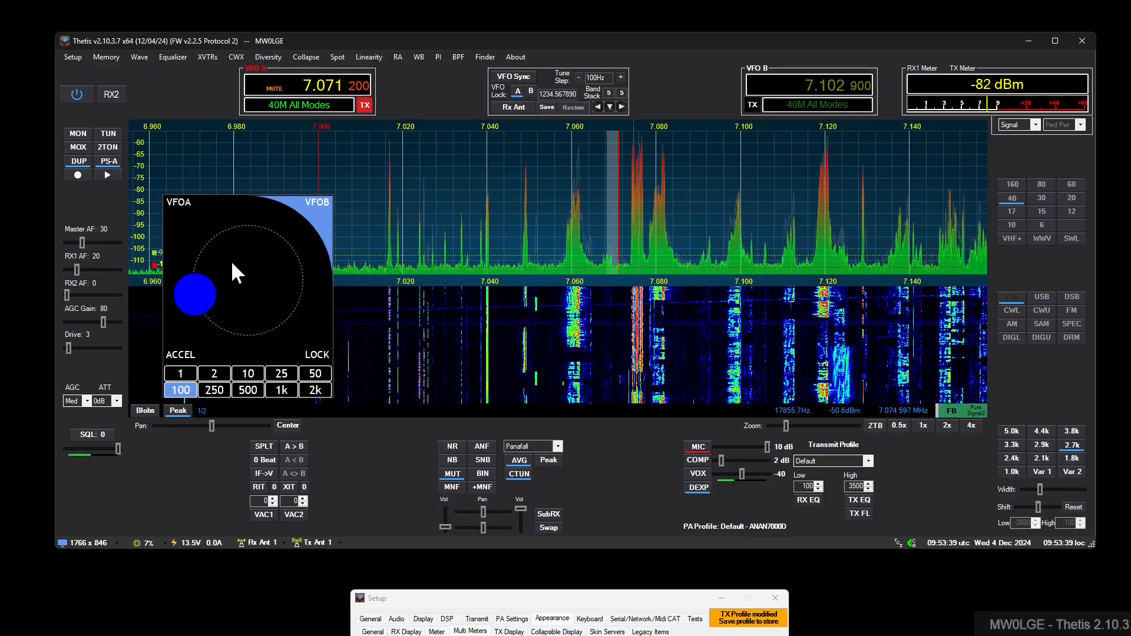
{"action": "left_click", "coordinate": [171, 222]}
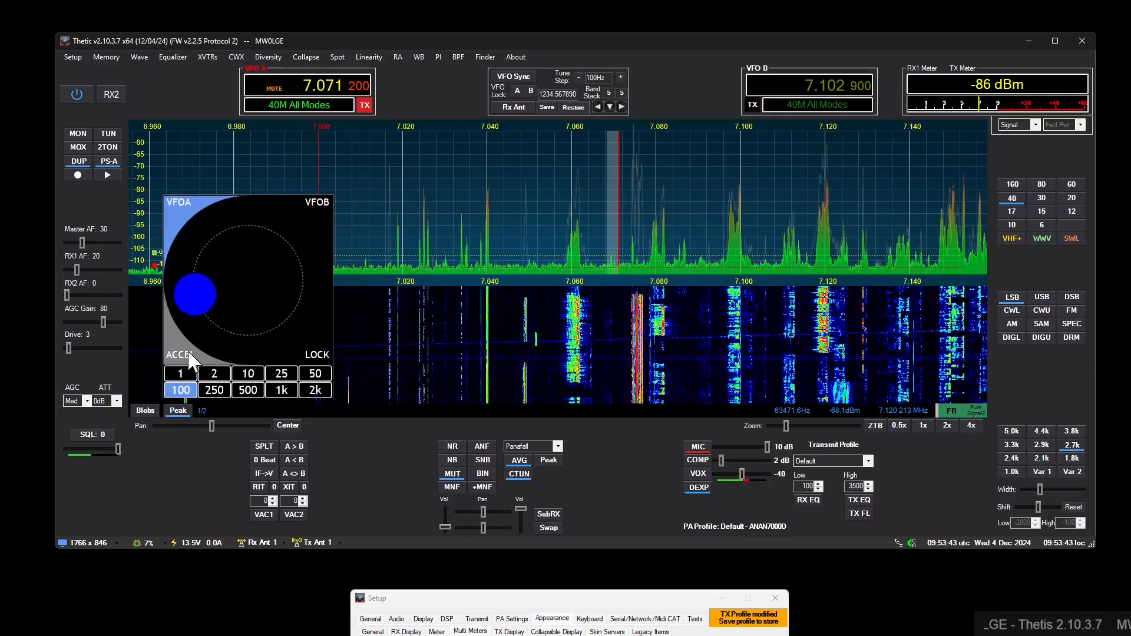
- Review the Dial Display's tunestep acceleration settings and turn on acceleration on the dial
{"action": "left_click_drag", "start_coordinate": [516, 602], "coordinate": [536, 295]}
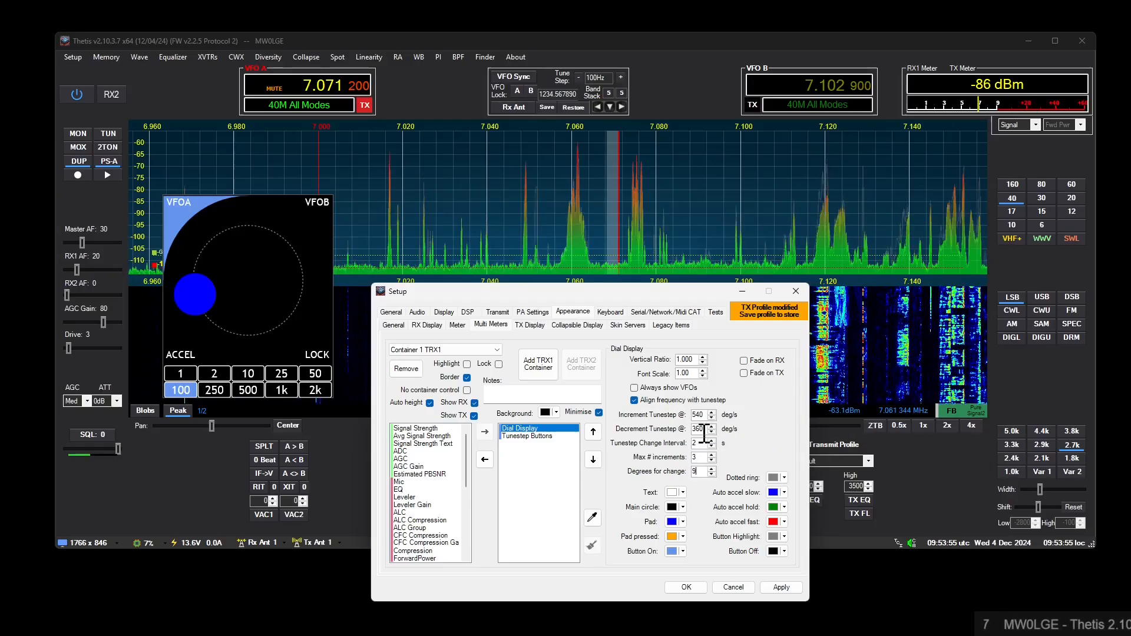
{"action": "left_click_drag", "start_coordinate": [594, 293], "coordinate": [535, 609]}
{"action": "left_click", "coordinate": [190, 348]}
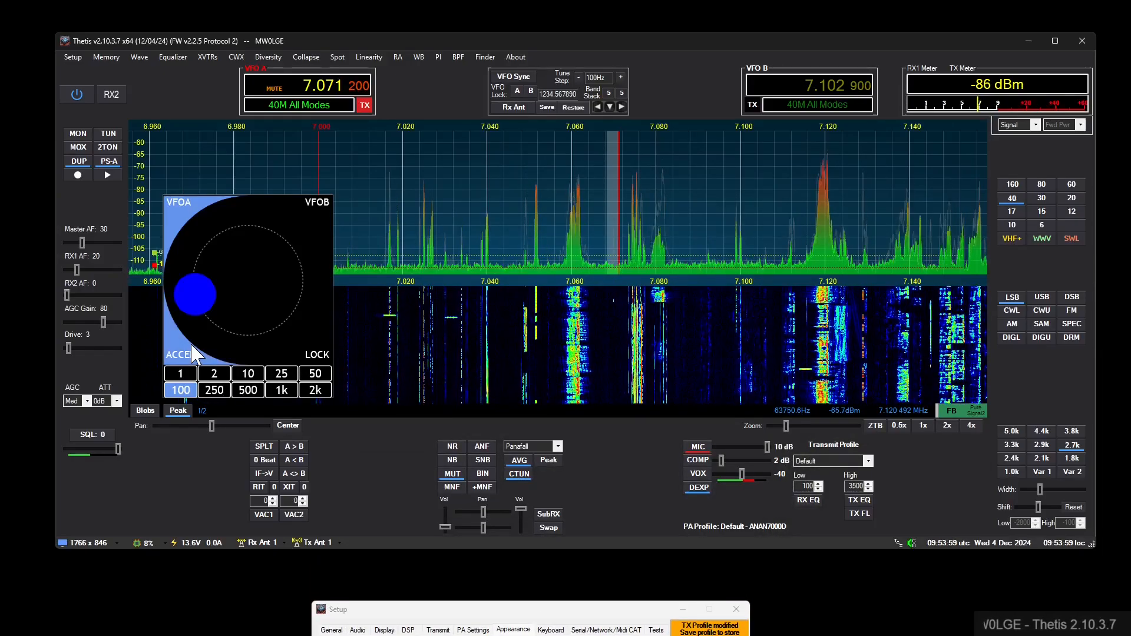
- Spin the dial with acceleration on, set the tune step to 10 Hz and tune VFO A to about 7.060900 MHz
{"action": "left_click_drag", "start_coordinate": [209, 298], "coordinate": [270, 245]}
{"action": "left_click", "coordinate": [241, 374]}
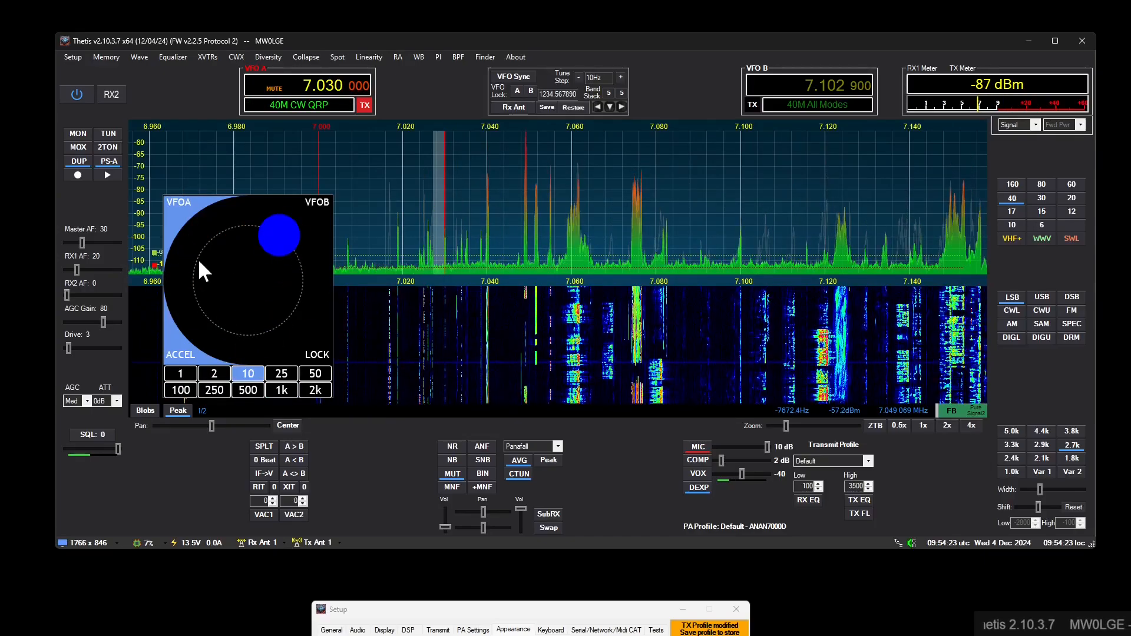
{"action": "left_click_drag", "start_coordinate": [275, 239], "coordinate": [253, 283]}
- Bring the Dial Display settings back into view below the spectrum and tune VFO A across the spectrum to 7.051450 MHz
{"action": "left_click_drag", "start_coordinate": [467, 612], "coordinate": [483, 239]}
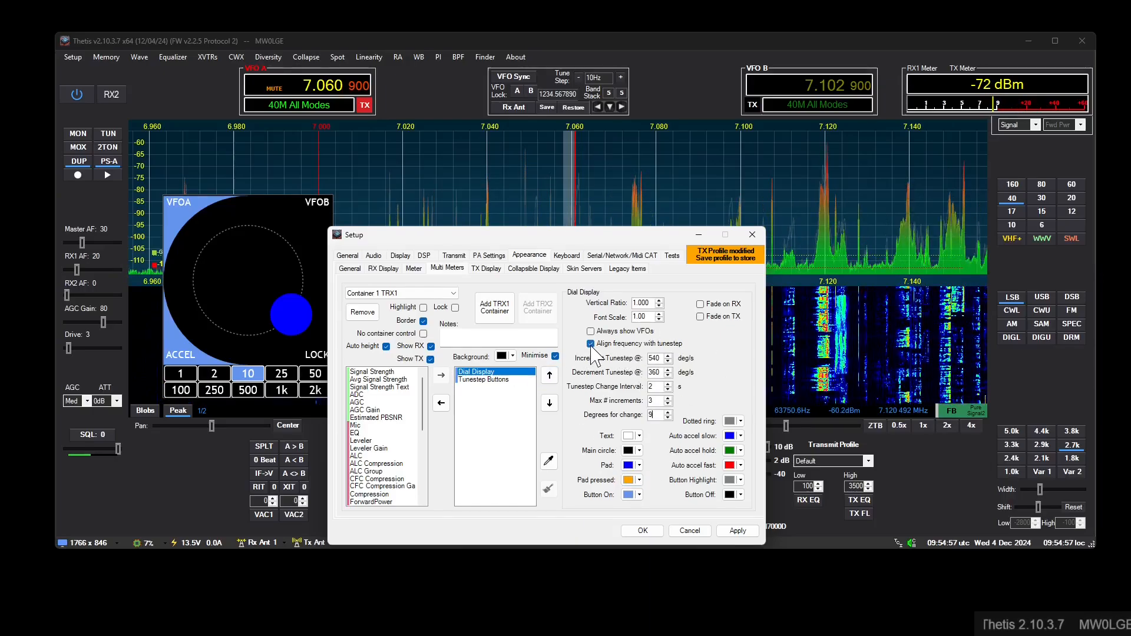
{"action": "left_click_drag", "start_coordinate": [523, 236], "coordinate": [587, 339]}
{"action": "left_click_drag", "start_coordinate": [535, 201], "coordinate": [590, 207]}
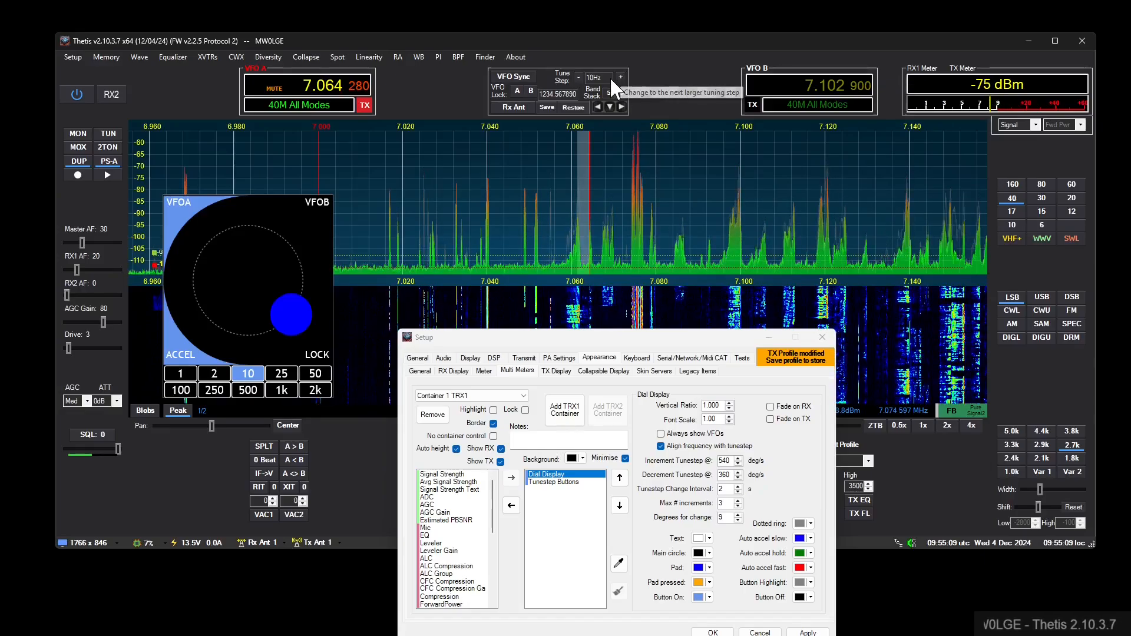
{"action": "left_click_drag", "start_coordinate": [535, 197], "coordinate": [533, 194]}
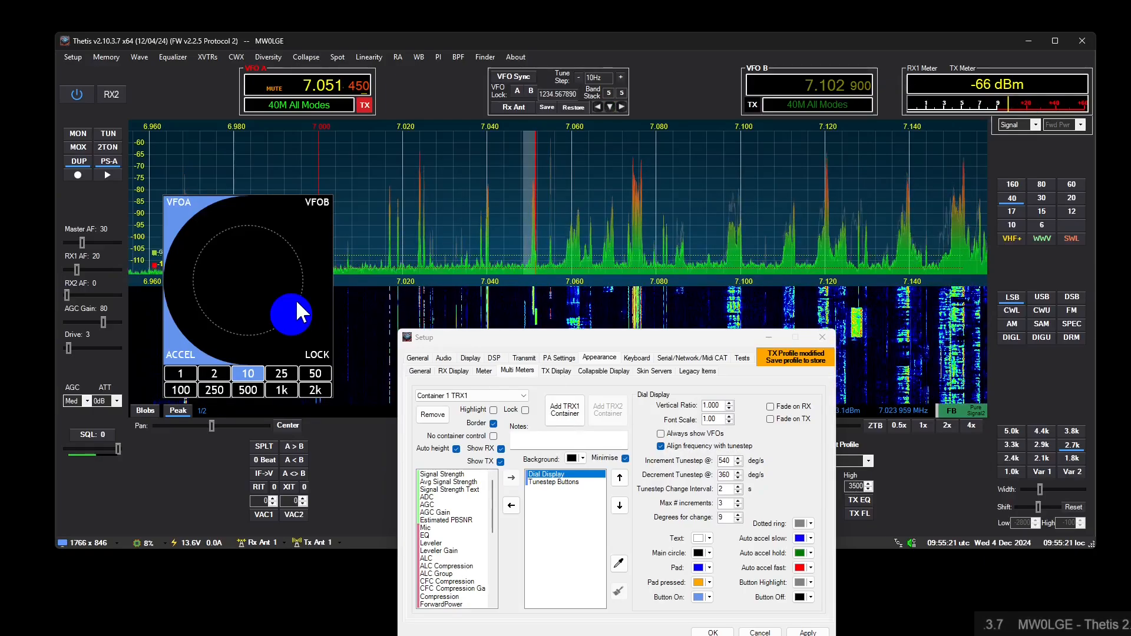
- Turn the dial to bring VFO A to 7.051460 MHz and disable aligning the frequency with the tunestep
{"action": "left_click", "coordinate": [297, 324]}
{"action": "left_click_drag", "start_coordinate": [295, 319], "coordinate": [298, 265]}
{"action": "left_click", "coordinate": [697, 449]}
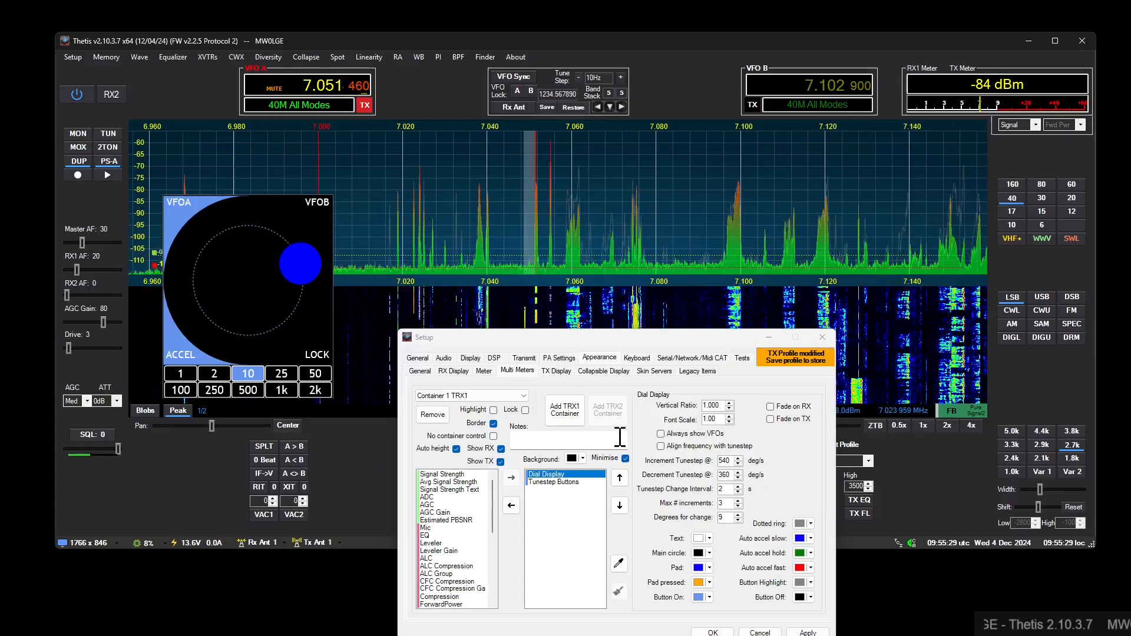
- Tune VFO A to 7.046419 MHz on the spectrum and use the dial to move it up to 7.046969 MHz
{"action": "left_click", "coordinate": [516, 261]}
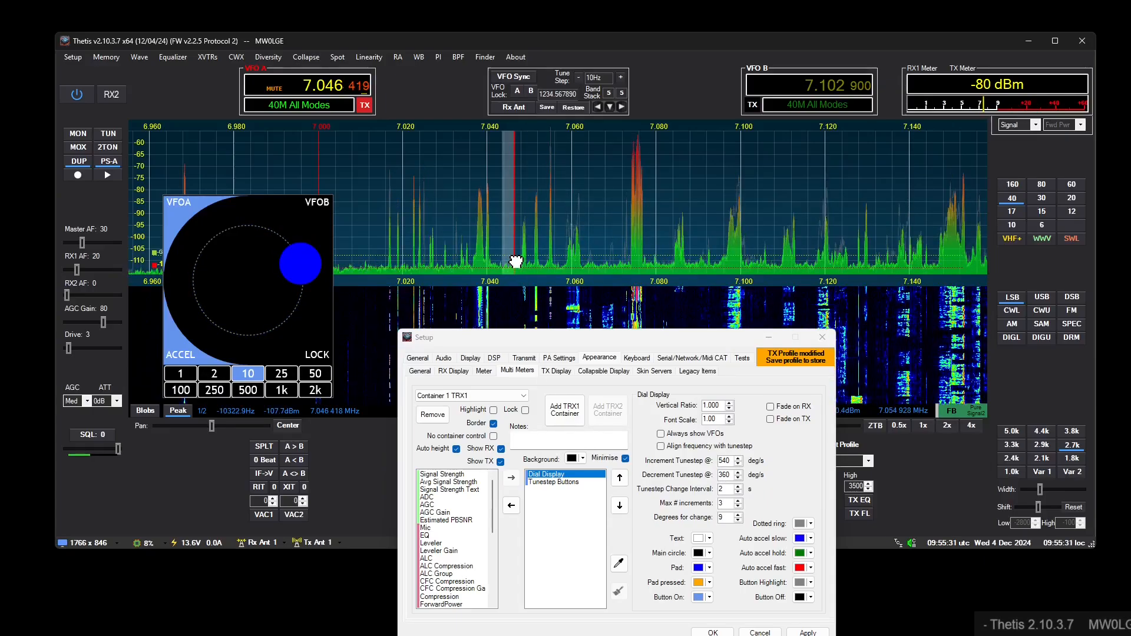
{"action": "left_click_drag", "start_coordinate": [297, 274], "coordinate": [286, 243]}
{"action": "left_click_drag", "start_coordinate": [314, 281], "coordinate": [222, 252]}
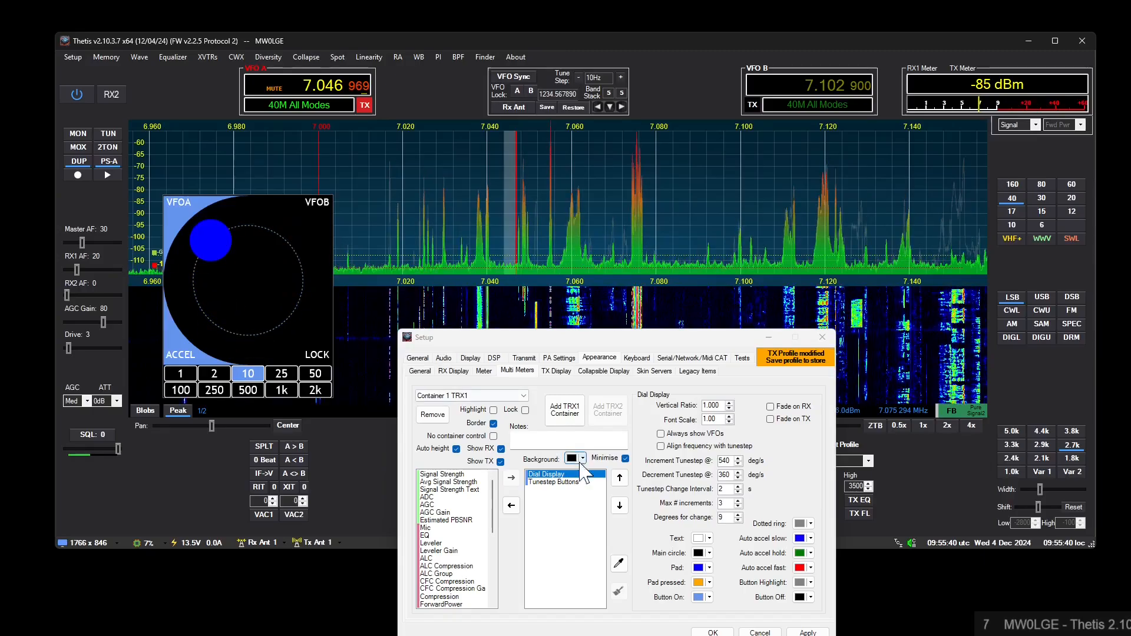
- Try Always show VFOs, re-enable tunestep alignment, turn the dial to bring VFO A to 7.046970 MHz and accept the settings
{"action": "left_click", "coordinate": [682, 437]}
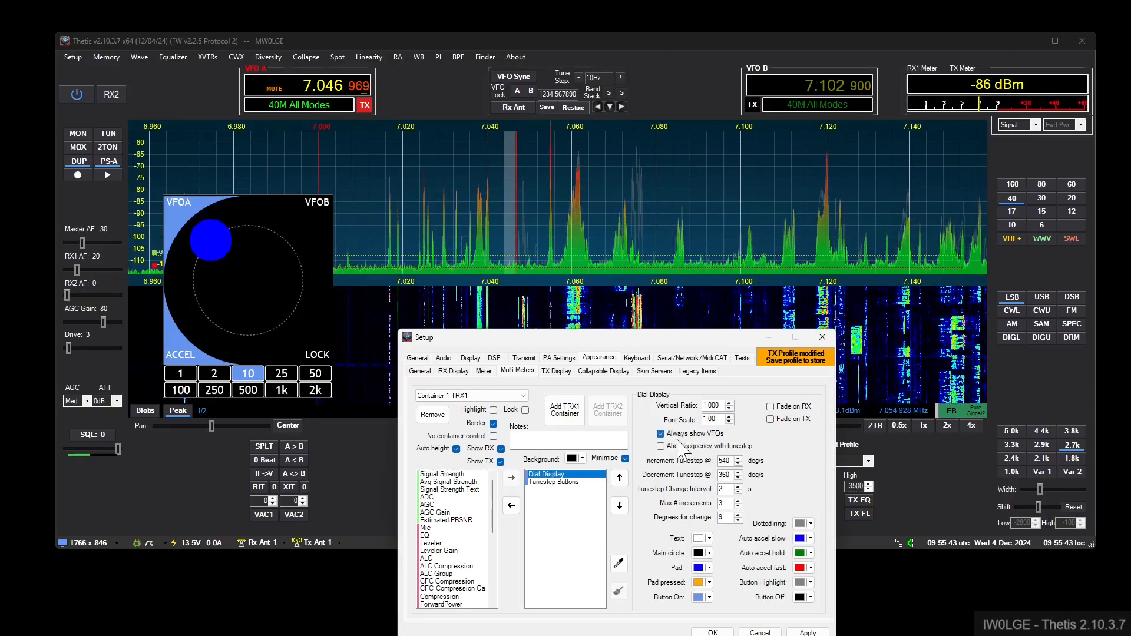
{"action": "left_click_drag", "start_coordinate": [207, 240], "coordinate": [195, 292]}
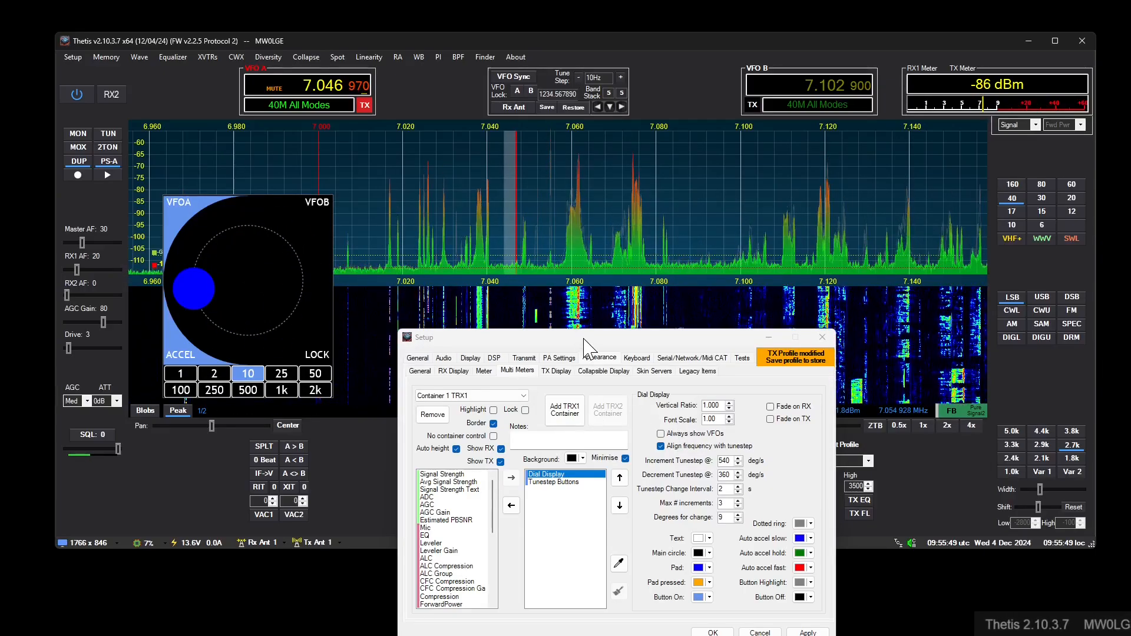
{"action": "left_click_drag", "start_coordinate": [586, 340], "coordinate": [576, 293]}
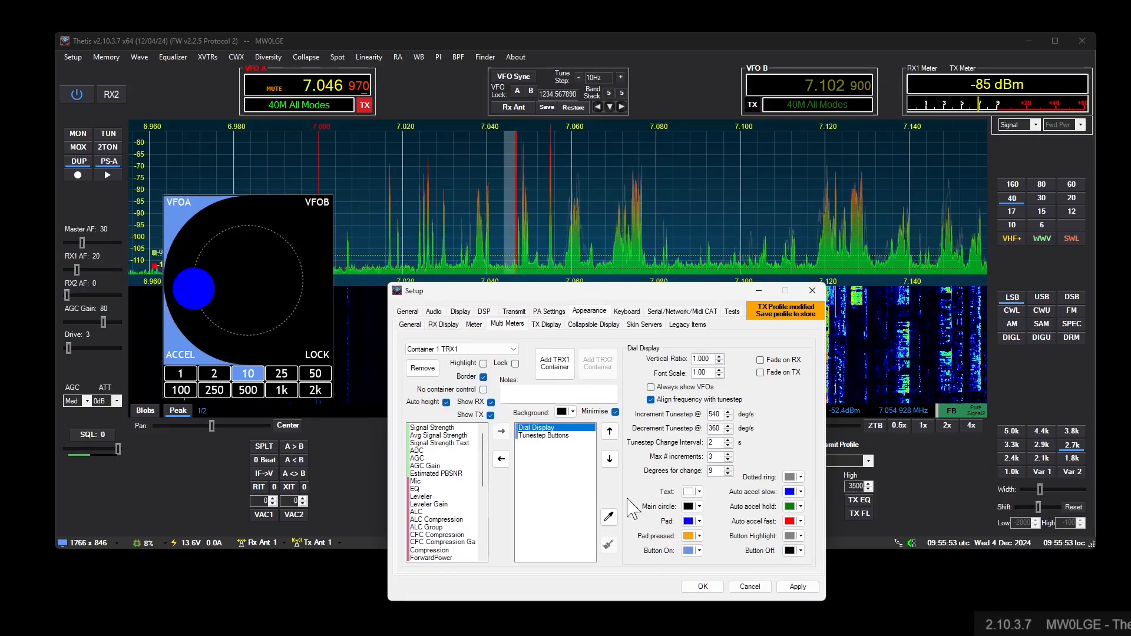
{"action": "left_click", "coordinate": [714, 586]}
- Reopen the dial container's settings and remove Container 1
{"action": "left_click", "coordinate": [168, 201]}
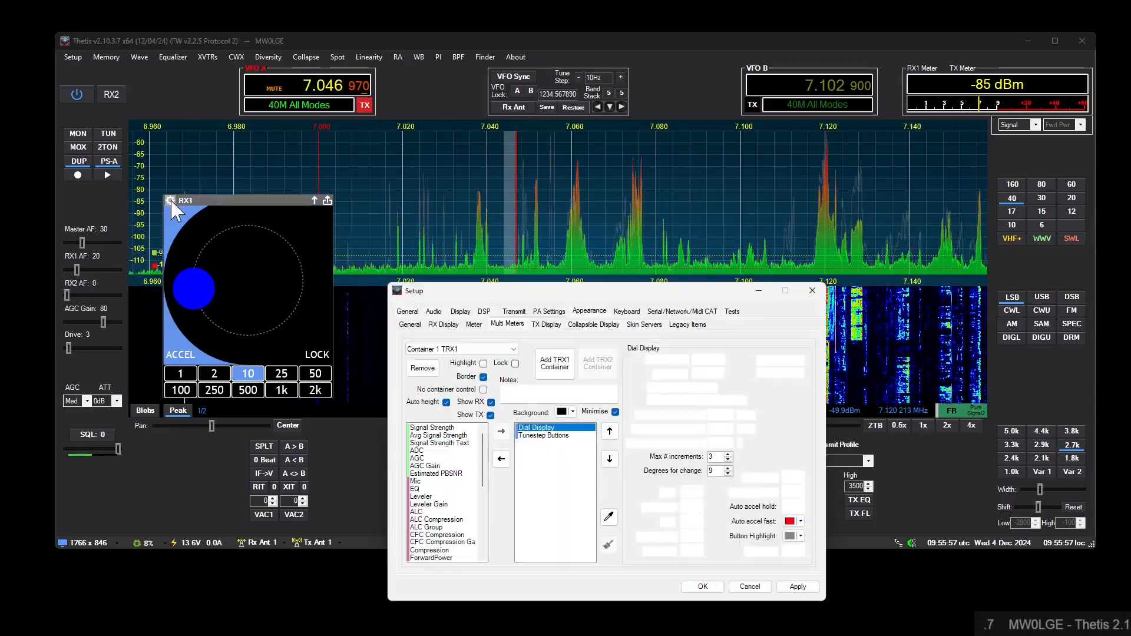
{"action": "left_click", "coordinate": [423, 368]}
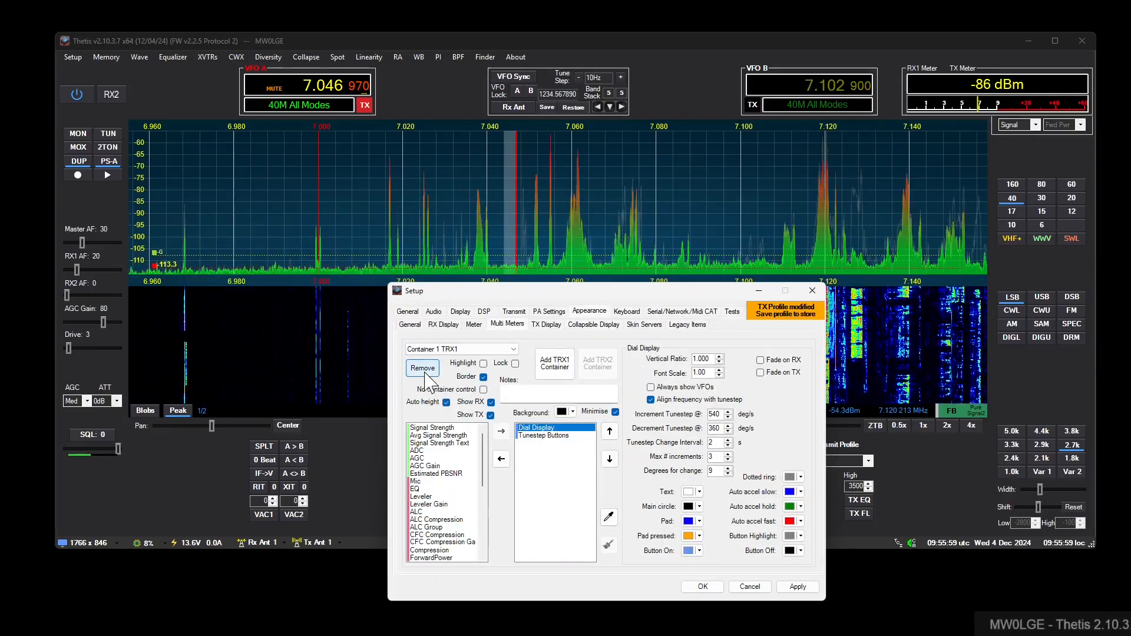
- Add a new TRX1 container and put a Web Image item in it
{"action": "left_click", "coordinate": [554, 363]}
{"action": "scroll", "coordinate": [448, 507], "scroll_direction": "down", "scroll_amount": 5}
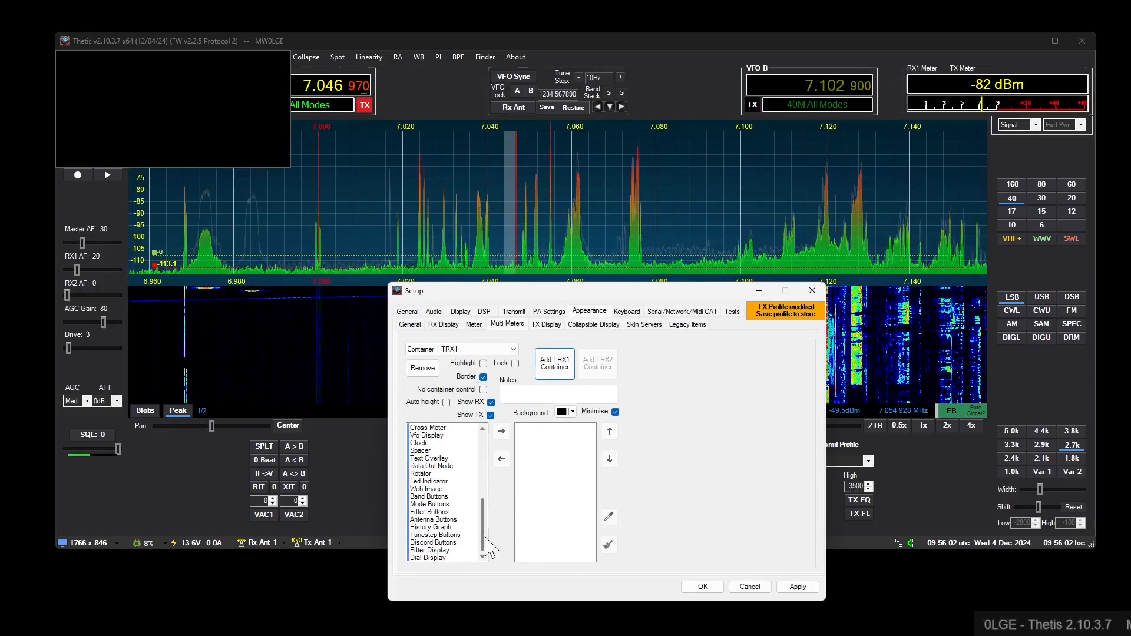
{"action": "double_click", "coordinate": [425, 489]}
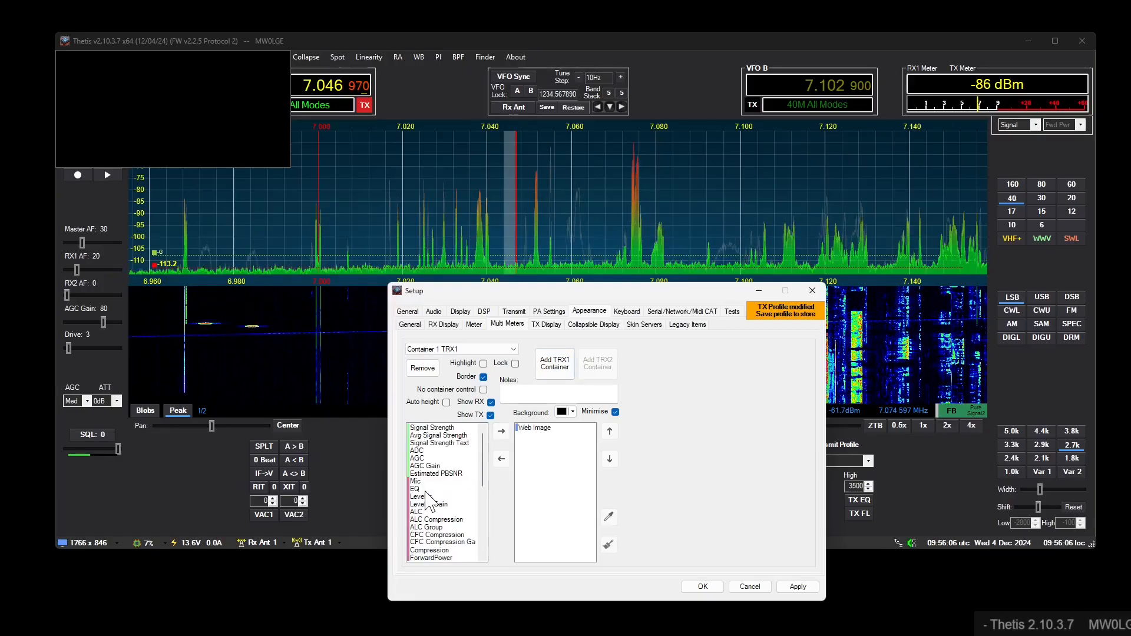
- Set the web image's NASA source to SOHO EIT 304 and turn on auto height for the container
{"action": "left_click", "coordinate": [534, 428]}
{"action": "left_click", "coordinate": [741, 539]}
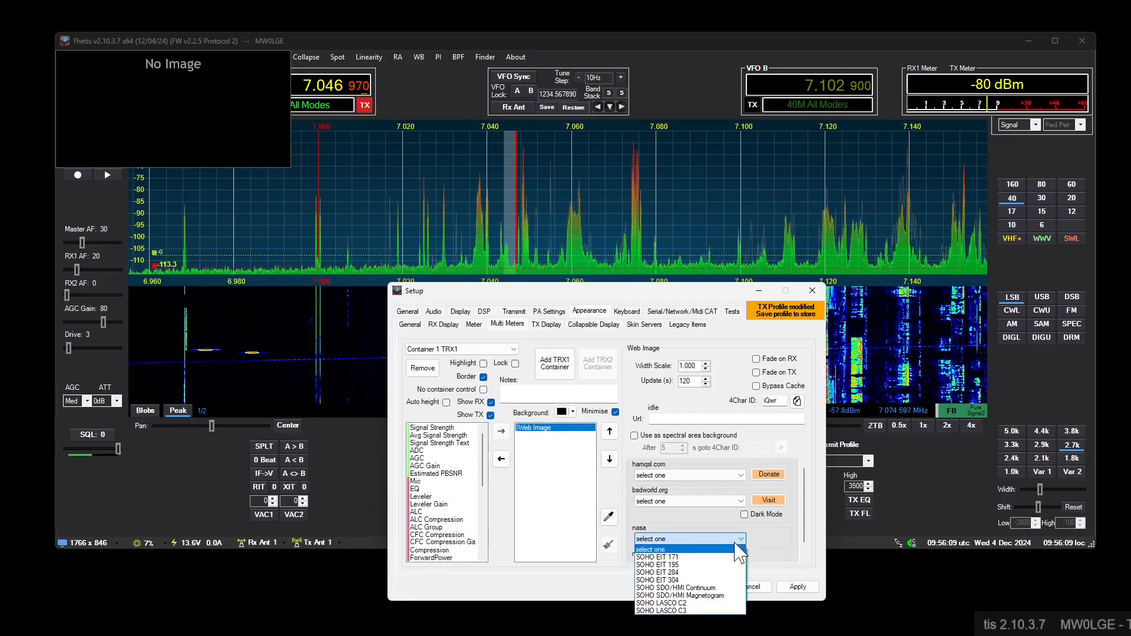
{"action": "left_click", "coordinate": [686, 580]}
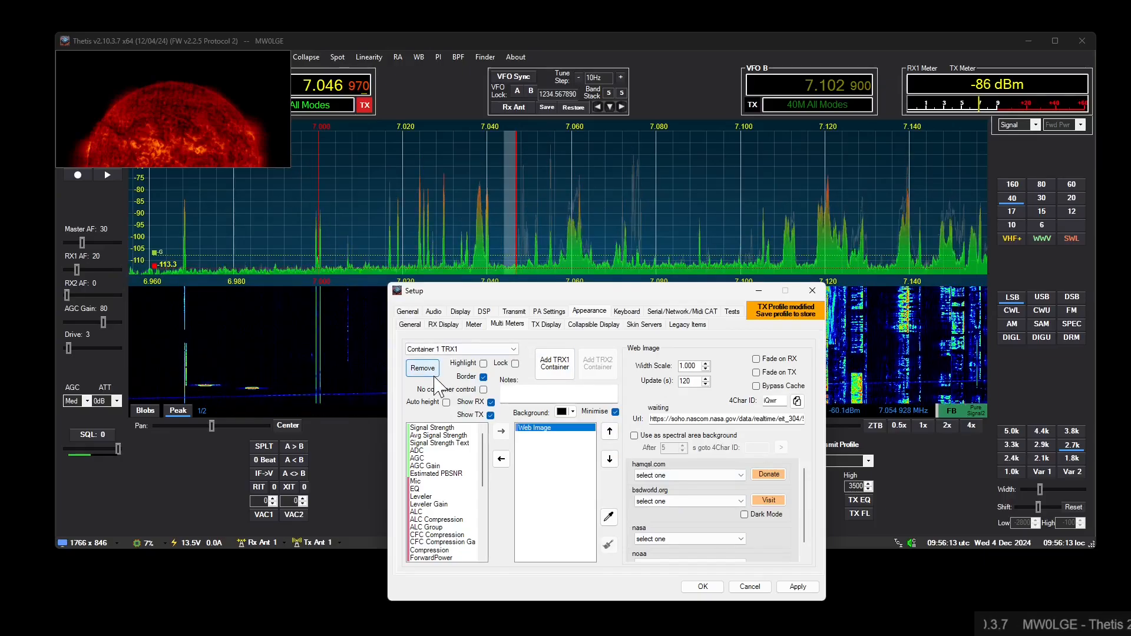
{"action": "left_click", "coordinate": [446, 402]}
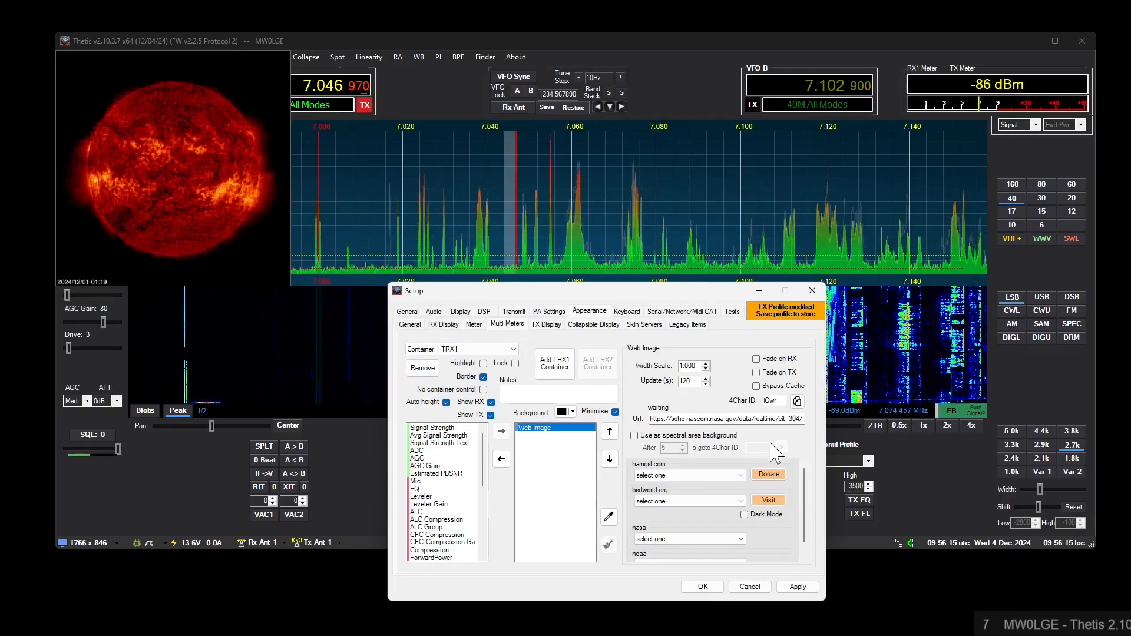
- Use the SOHO EIT 304 web image as the spectral area background and move the settings window clear of the spectrum
{"action": "left_click_drag", "start_coordinate": [649, 299], "coordinate": [682, 157]}
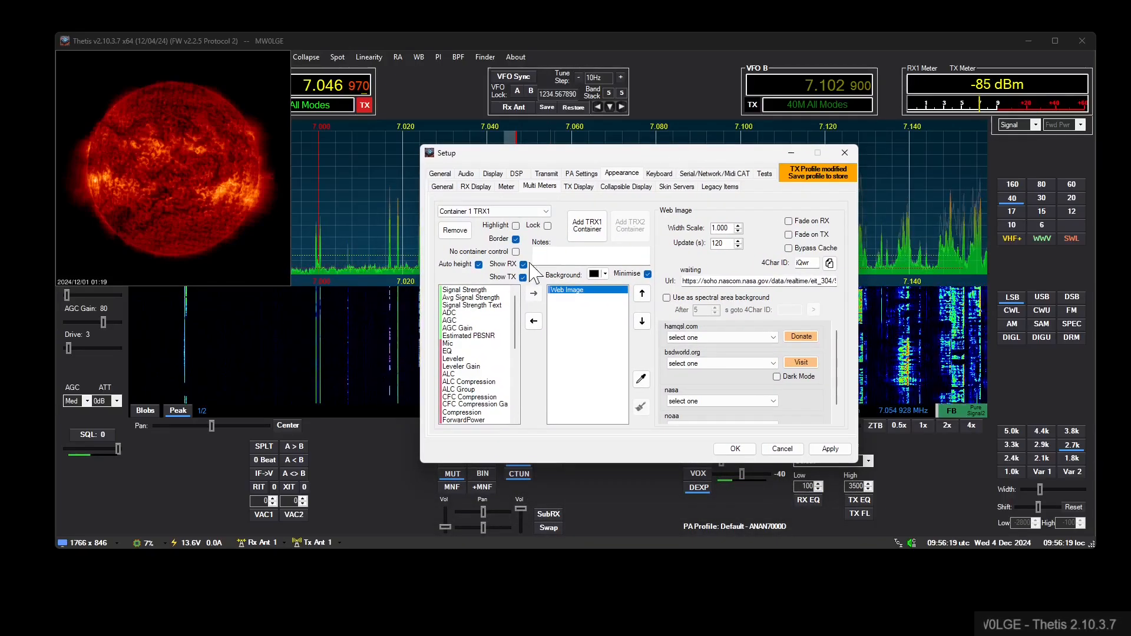
{"action": "left_click_drag", "start_coordinate": [564, 155], "coordinate": [554, 306]}
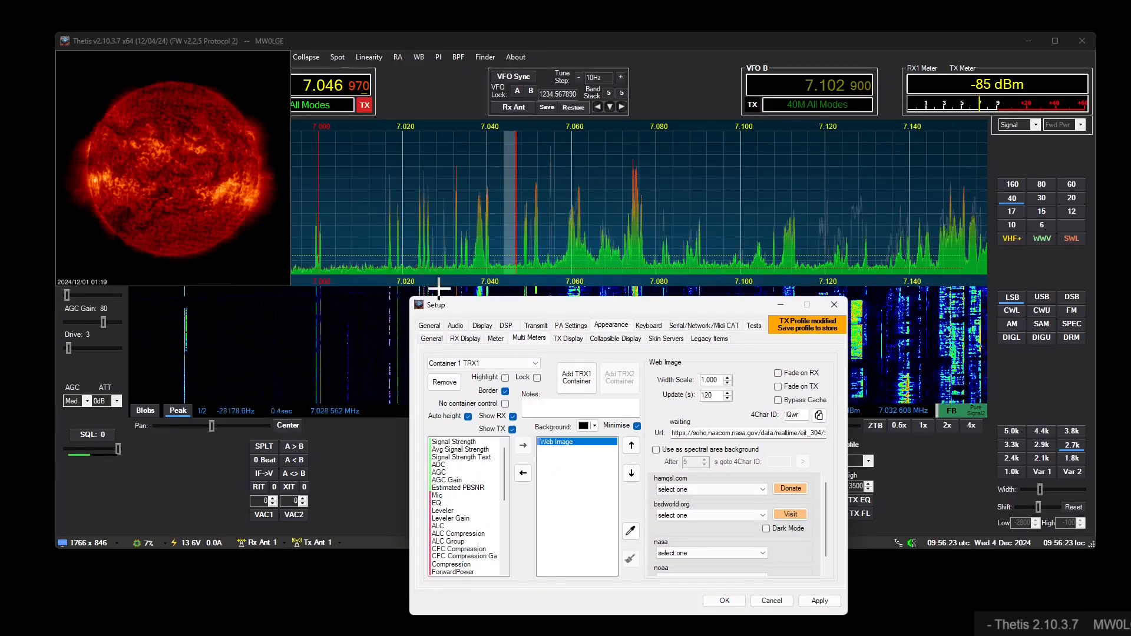
{"action": "left_click", "coordinate": [669, 450]}
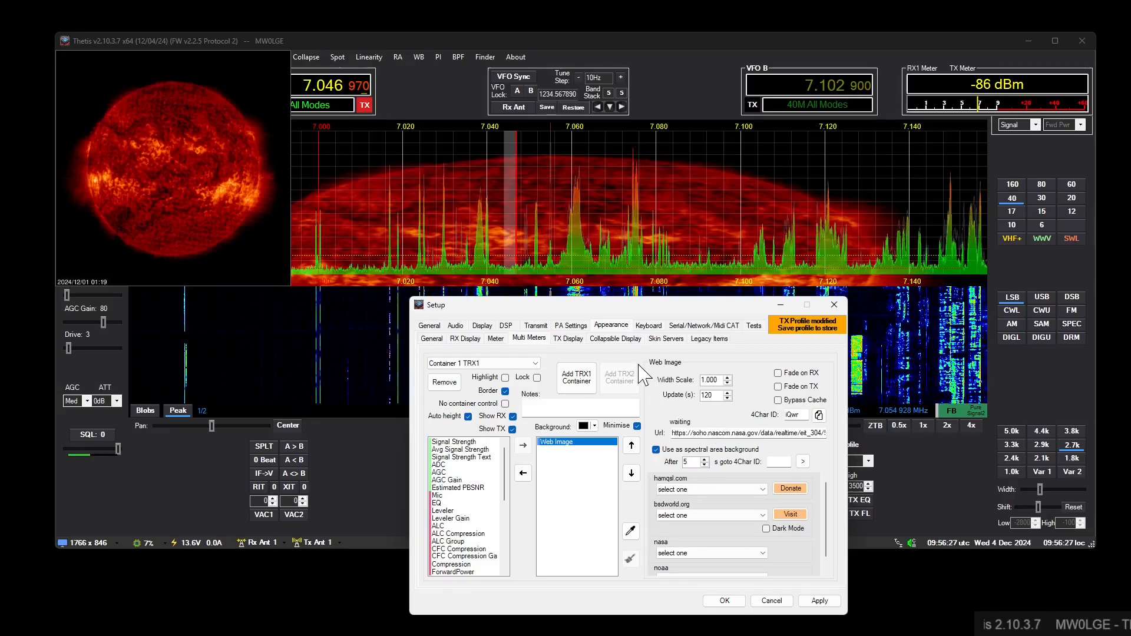
{"action": "left_click_drag", "start_coordinate": [419, 305], "coordinate": [638, 353]}
{"action": "left_click_drag", "start_coordinate": [726, 309], "coordinate": [580, 296]}
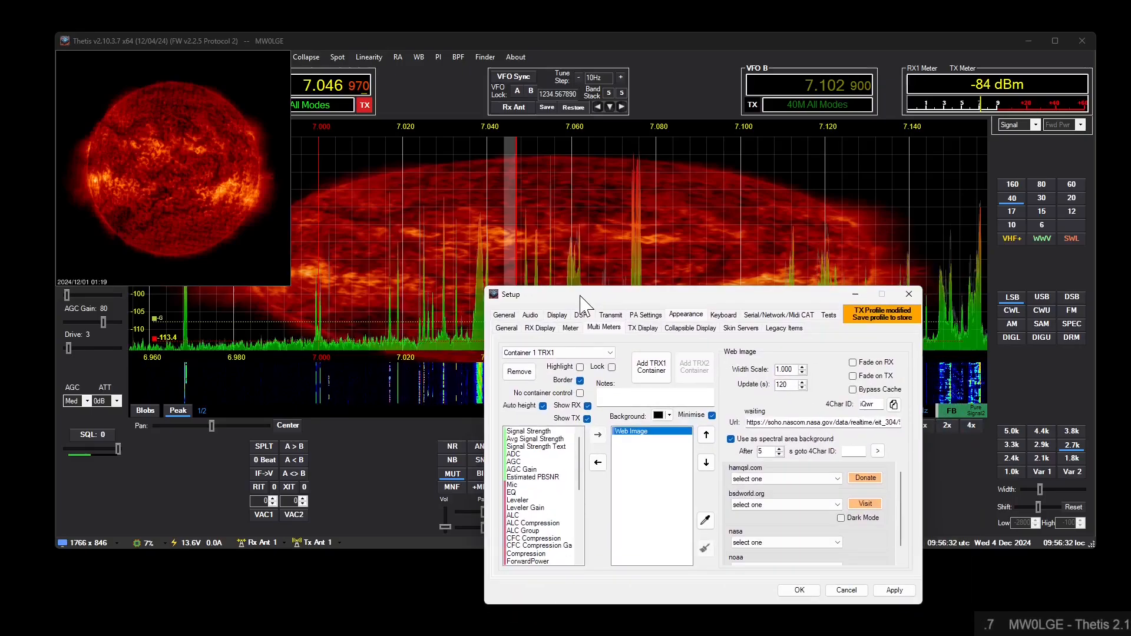
- Turn on Maintain aspect ratio in the general appearance settings for skins
{"action": "left_click", "coordinate": [557, 315]}
{"action": "left_click", "coordinate": [508, 330]}
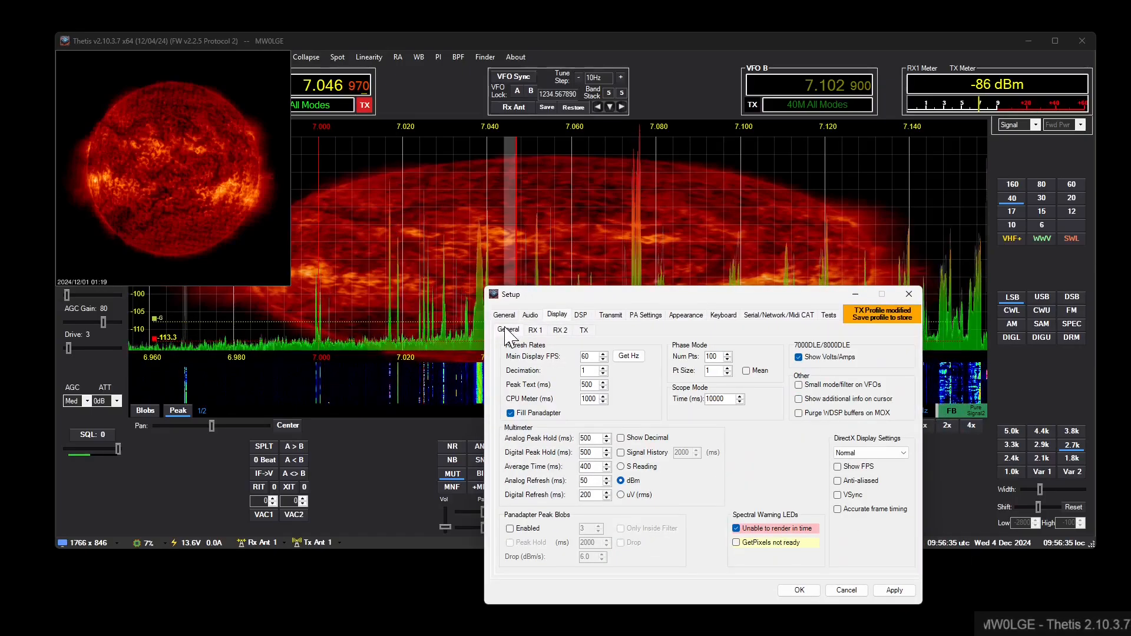
{"action": "left_click", "coordinate": [685, 316]}
{"action": "left_click", "coordinate": [507, 328]}
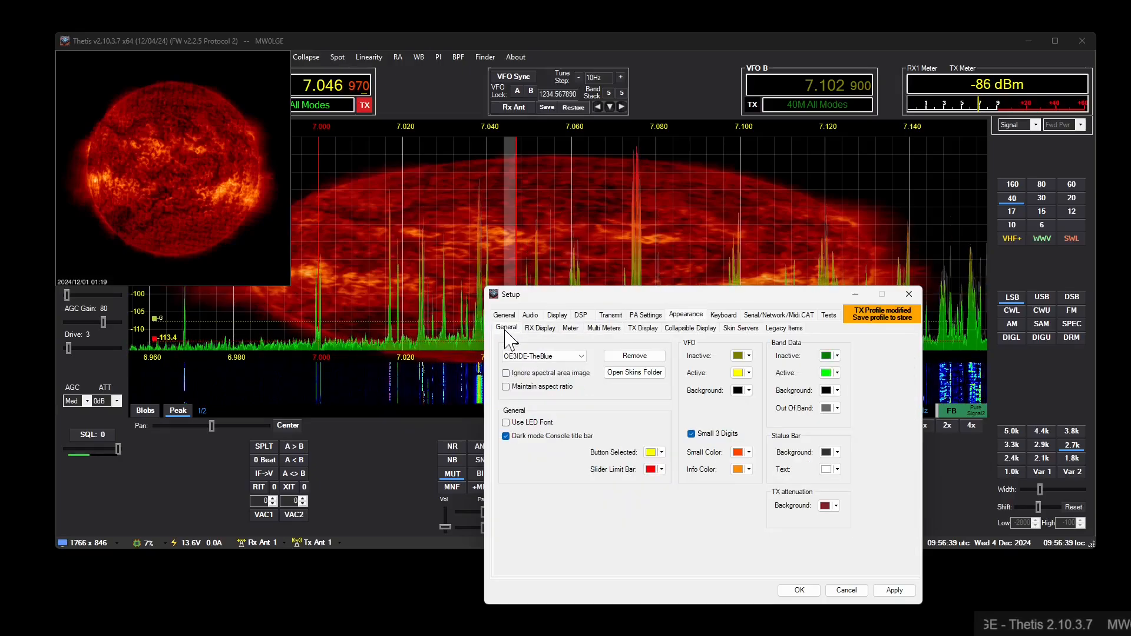
{"action": "left_click", "coordinate": [523, 388]}
{"action": "left_click_drag", "start_coordinate": [592, 299], "coordinate": [623, 281]}
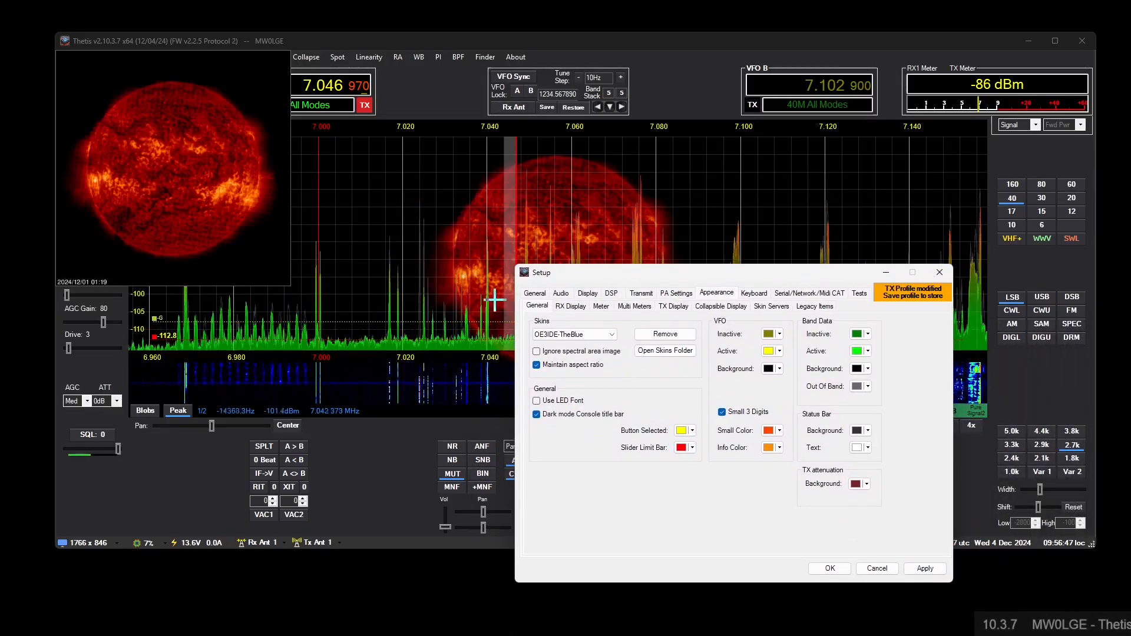
- Return to the multi meter settings and add a second Web Image item to Container 1
{"action": "left_click", "coordinate": [65, 55]}
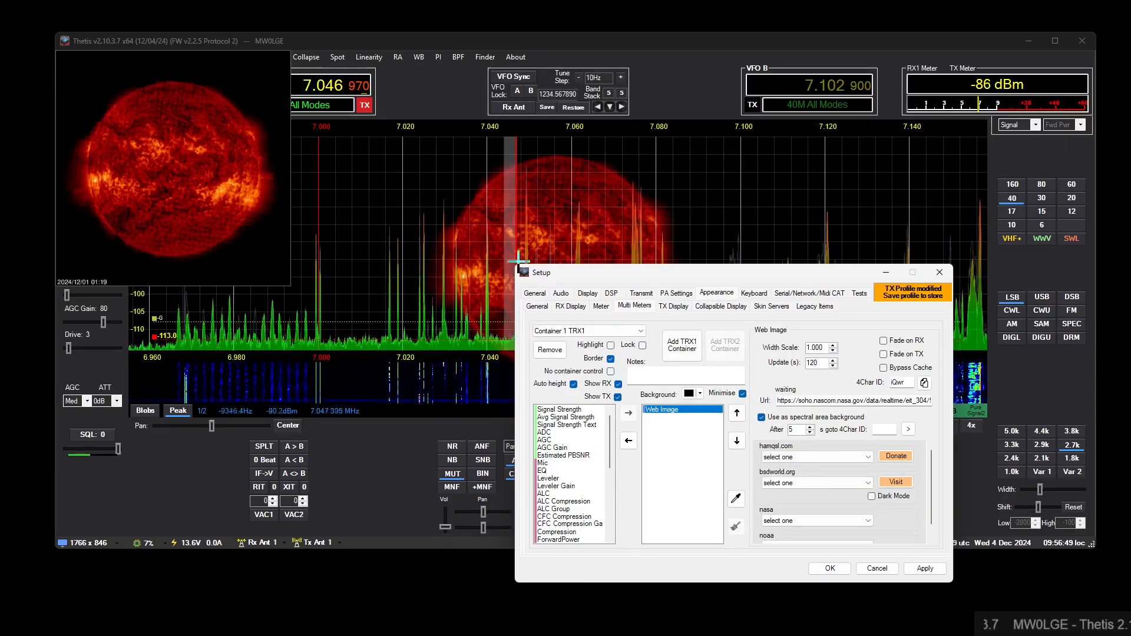
{"action": "left_click_drag", "start_coordinate": [611, 437], "coordinate": [614, 504]}
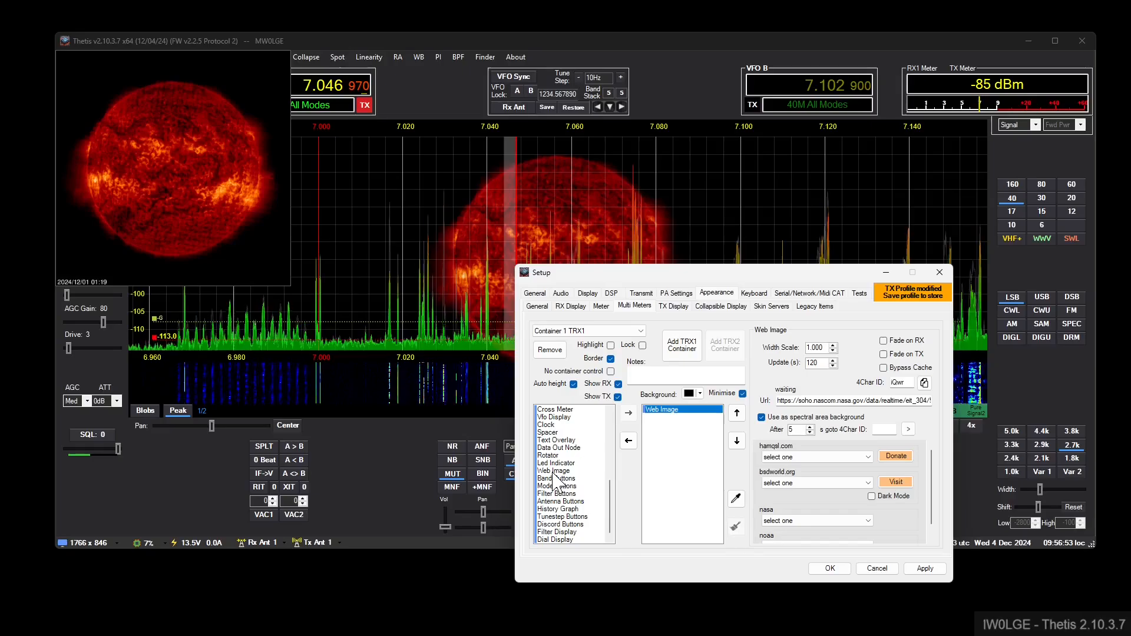
{"action": "double_click", "coordinate": [599, 472]}
{"action": "left_click", "coordinate": [666, 417]}
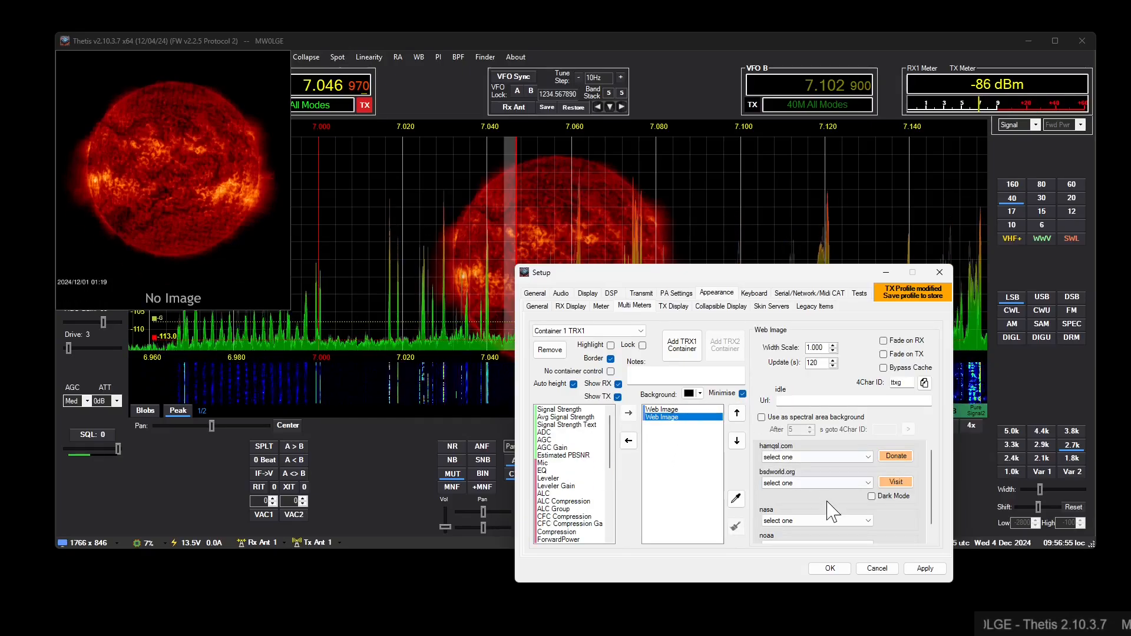
- Try SOHO SDO/HMI Magnetogram as the second web image's NASA source, and change it to SOHO EIT 195
{"action": "left_click", "coordinate": [856, 521]}
{"action": "left_click", "coordinate": [813, 580]}
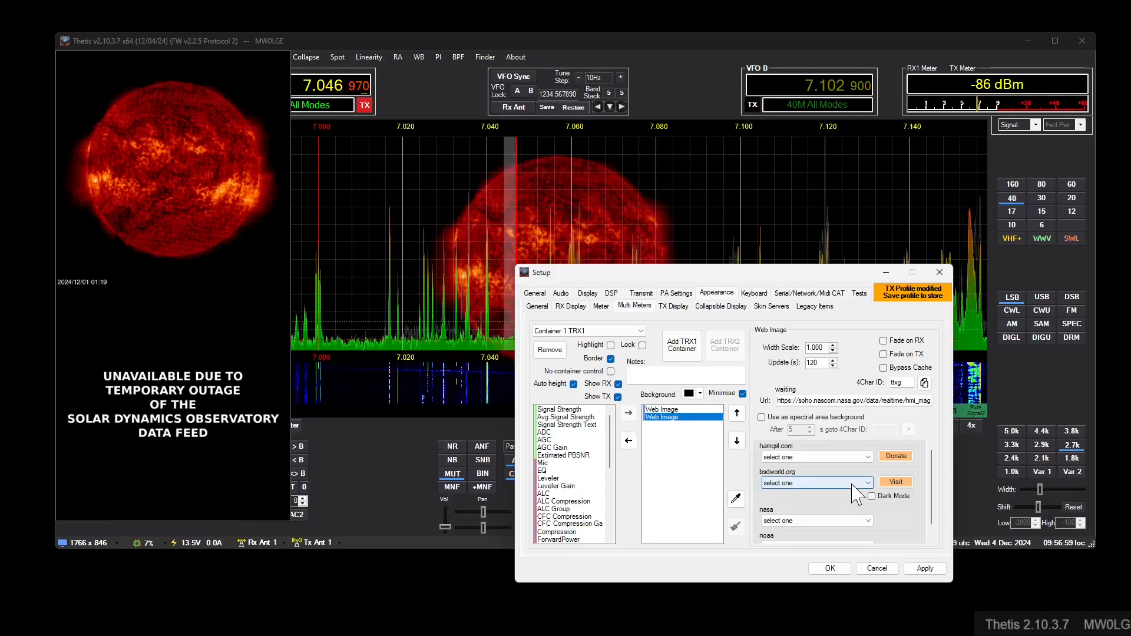
{"action": "left_click", "coordinate": [866, 519]}
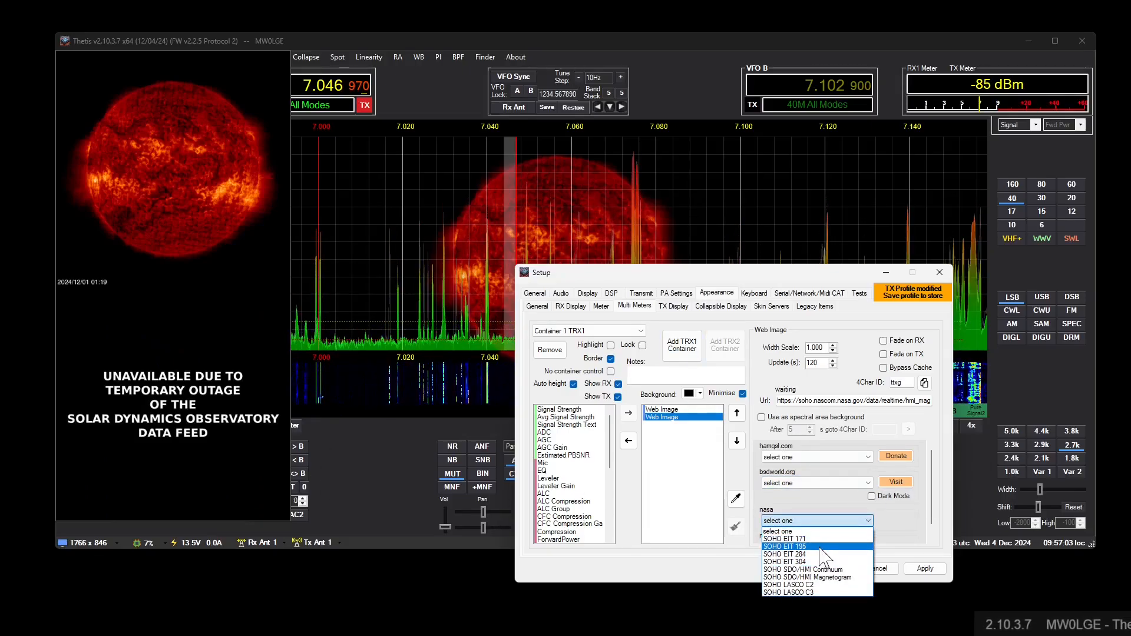
{"action": "left_click", "coordinate": [819, 547]}
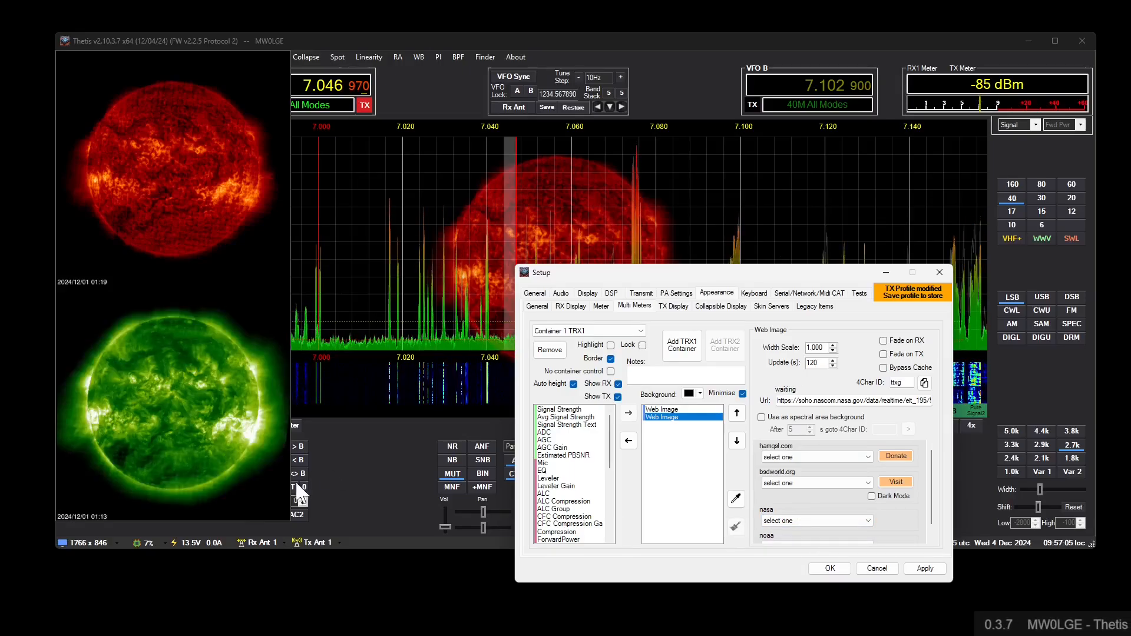
- Shrink the container with the two sun images to uncover VFO A and more of the spectrum
{"action": "left_click_drag", "start_coordinate": [285, 512], "coordinate": [188, 318]}
{"action": "left_click_drag", "start_coordinate": [633, 277], "coordinate": [309, 199]}
- Copy the second web image's 4Char ID and set it as the first web image's goto target after 5 s
{"action": "left_click", "coordinate": [339, 332]}
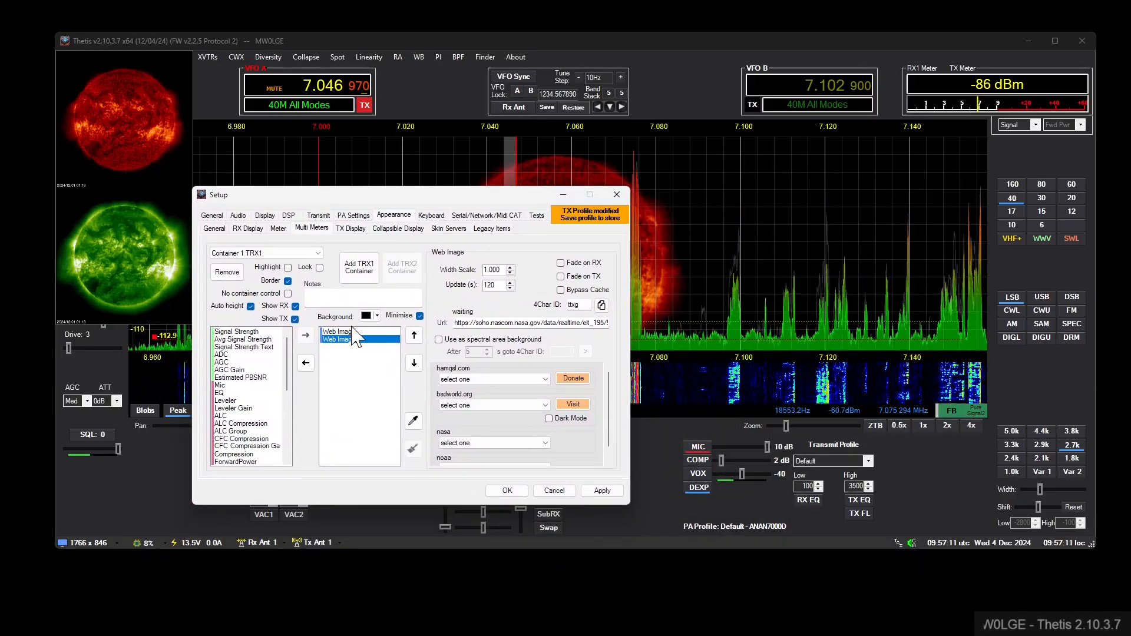
{"action": "left_click_drag", "start_coordinate": [389, 197], "coordinate": [430, 184]}
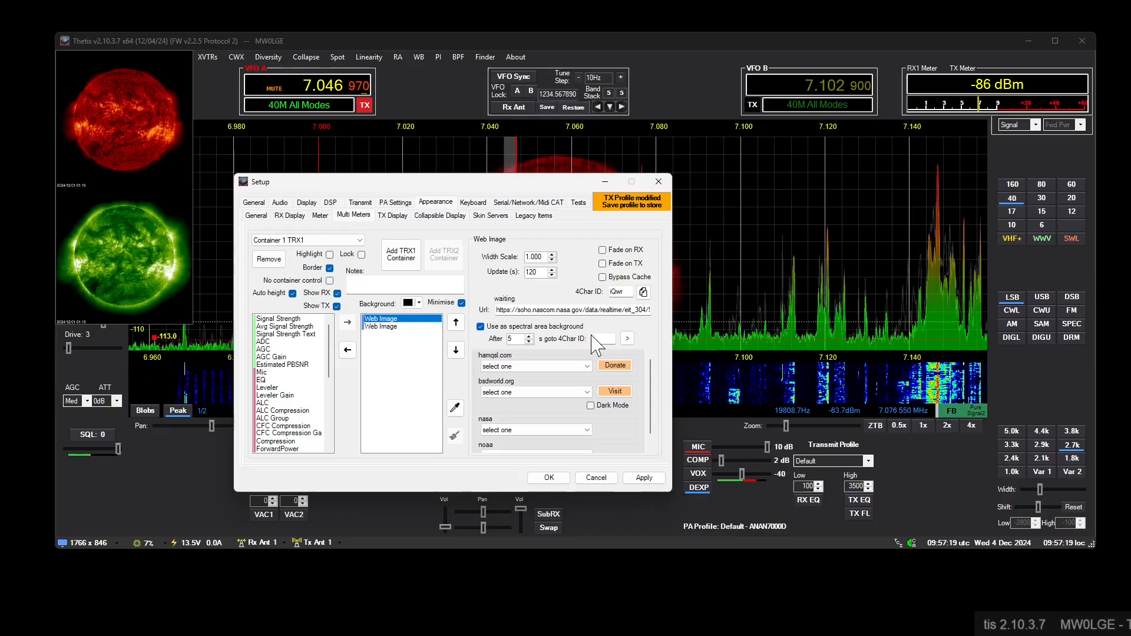
{"action": "left_click", "coordinate": [389, 326]}
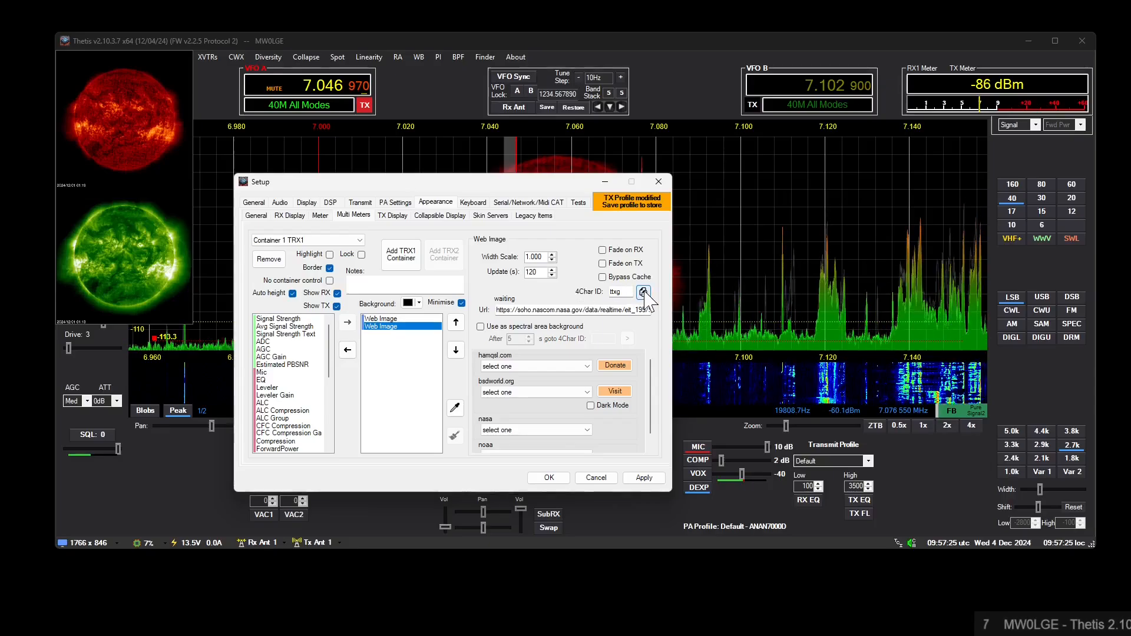
{"action": "left_click", "coordinate": [390, 319]}
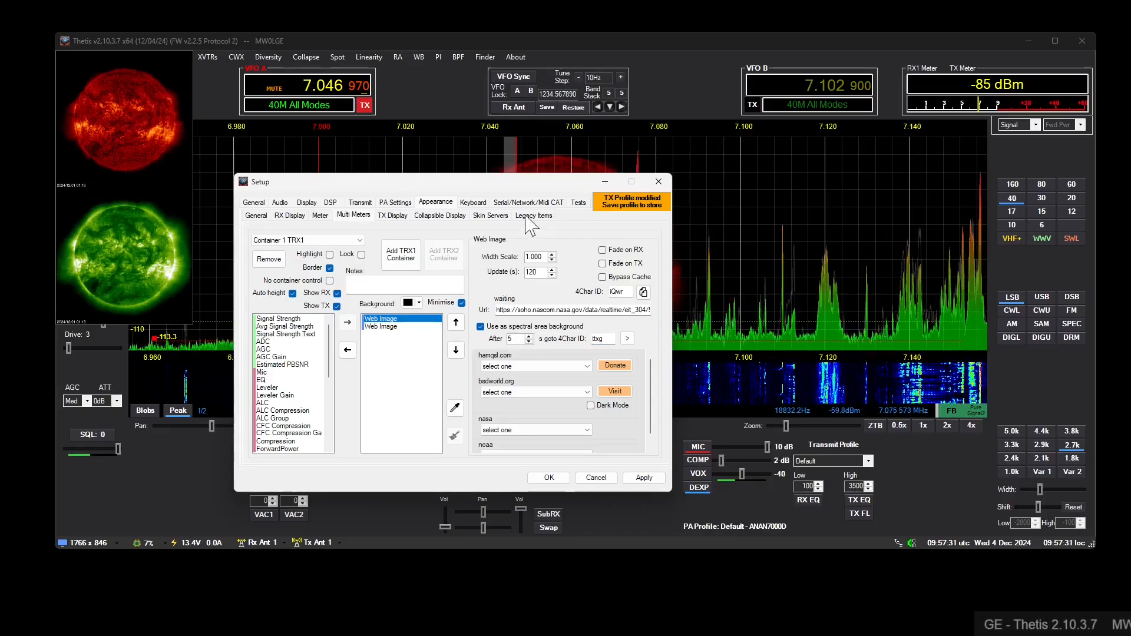
{"action": "left_click_drag", "start_coordinate": [498, 185], "coordinate": [841, 243]}
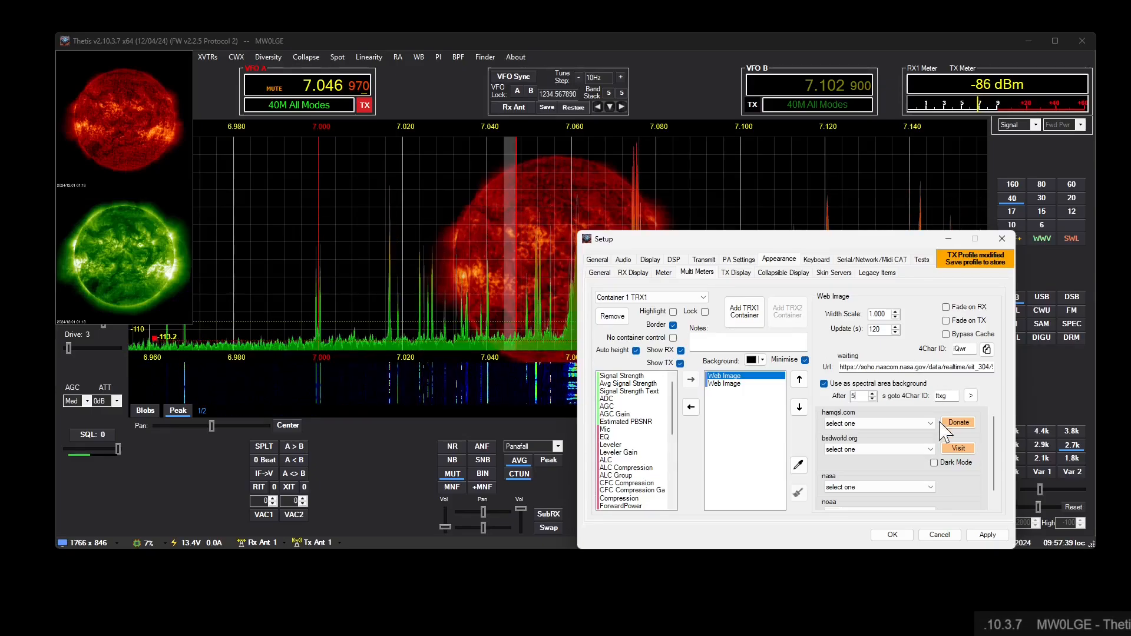
- Follow the first web image's goto target to the second image and use that one as spectral area background too
{"action": "left_click", "coordinate": [970, 396]}
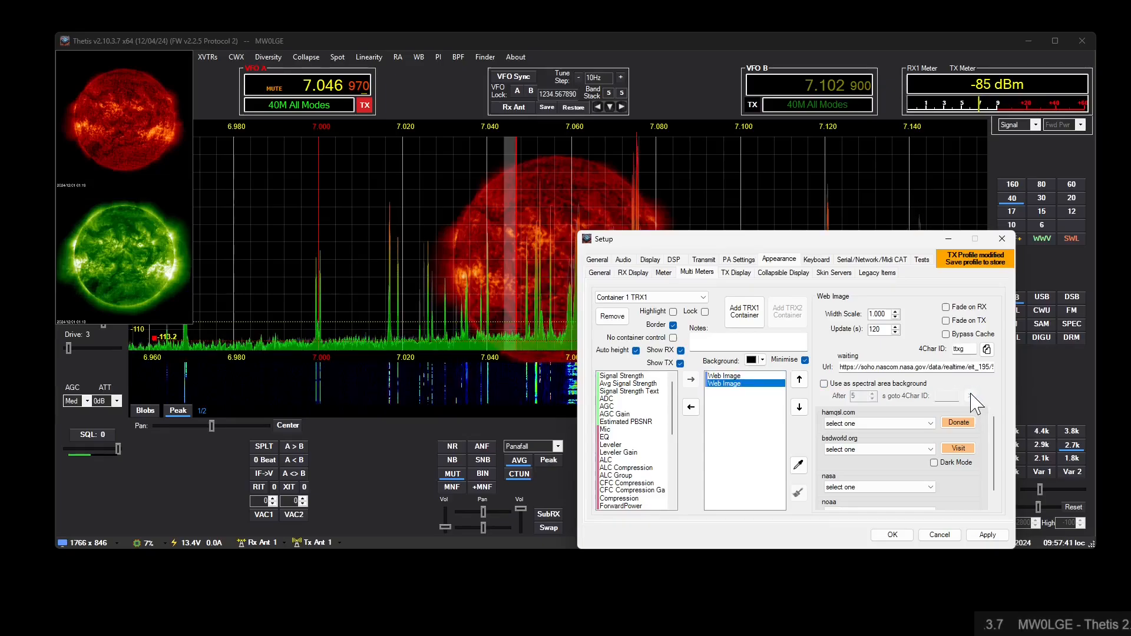
{"action": "left_click", "coordinate": [746, 376]}
{"action": "left_click", "coordinate": [745, 384]}
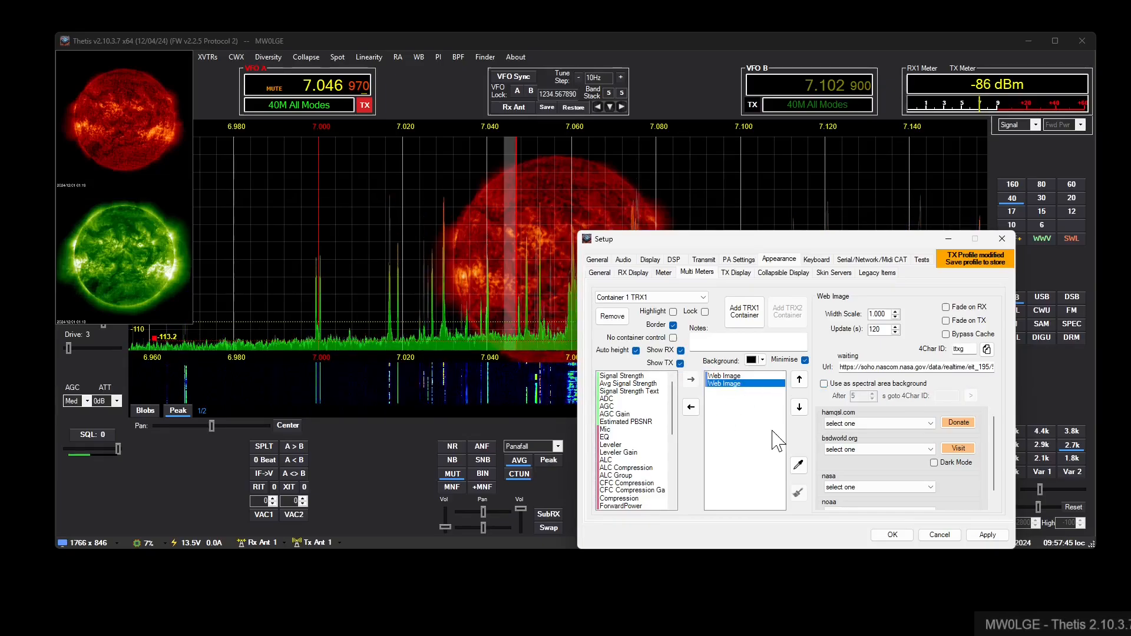
{"action": "left_click", "coordinate": [824, 384]}
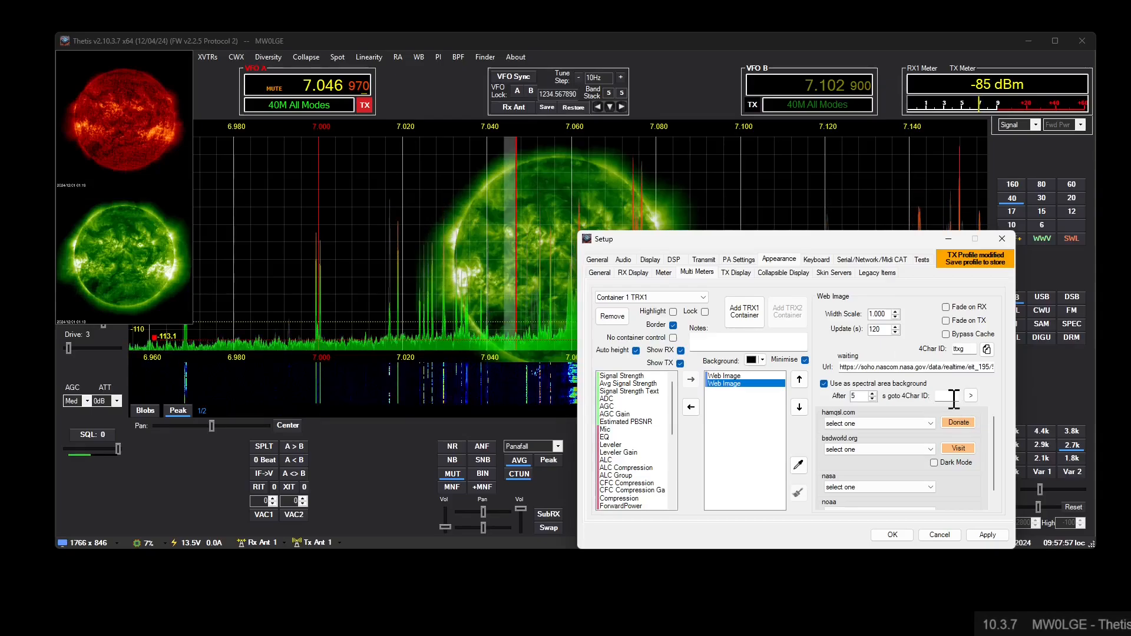
- Copy the first web image's 4Char ID iQwr and set it as the second web image's goto target
{"action": "left_click", "coordinate": [748, 377]}
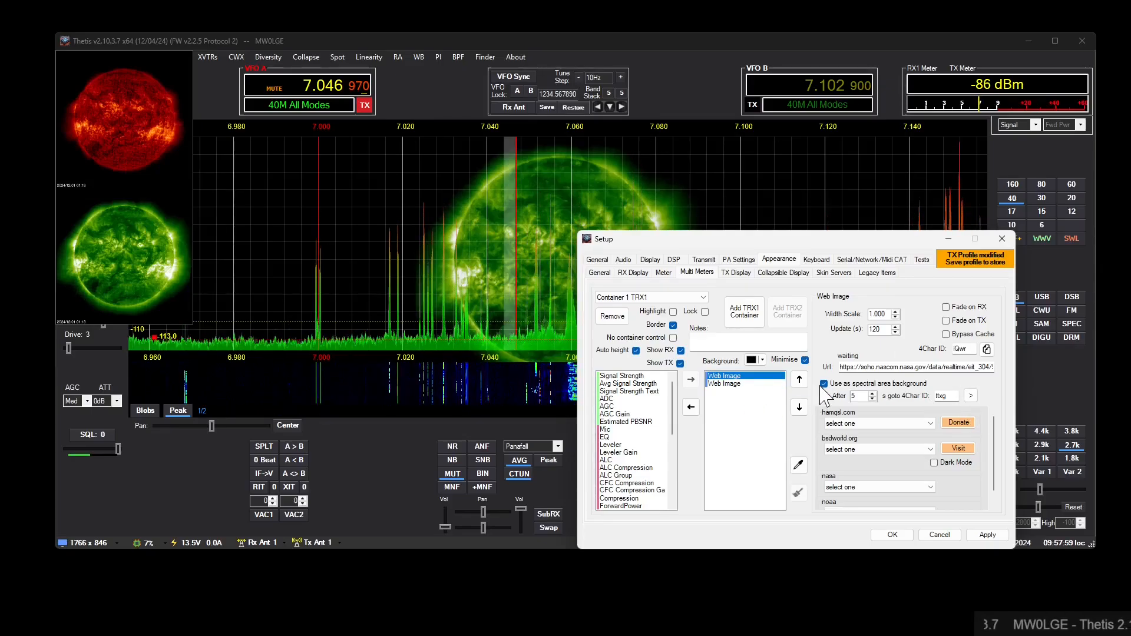
{"action": "left_click", "coordinate": [986, 350]}
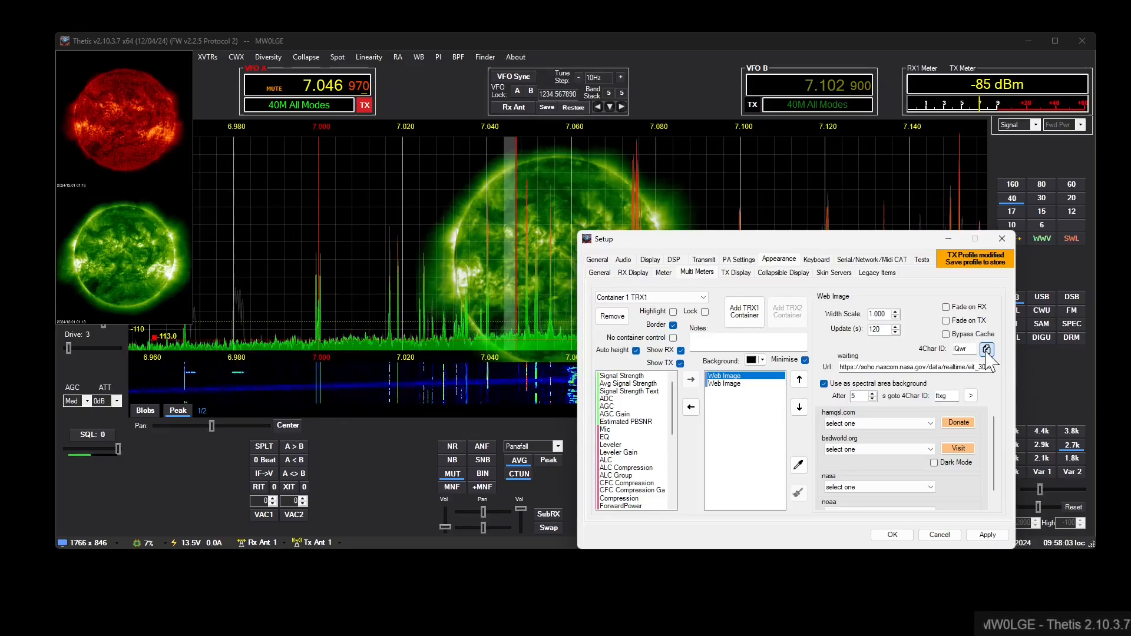
{"action": "left_click", "coordinate": [745, 384]}
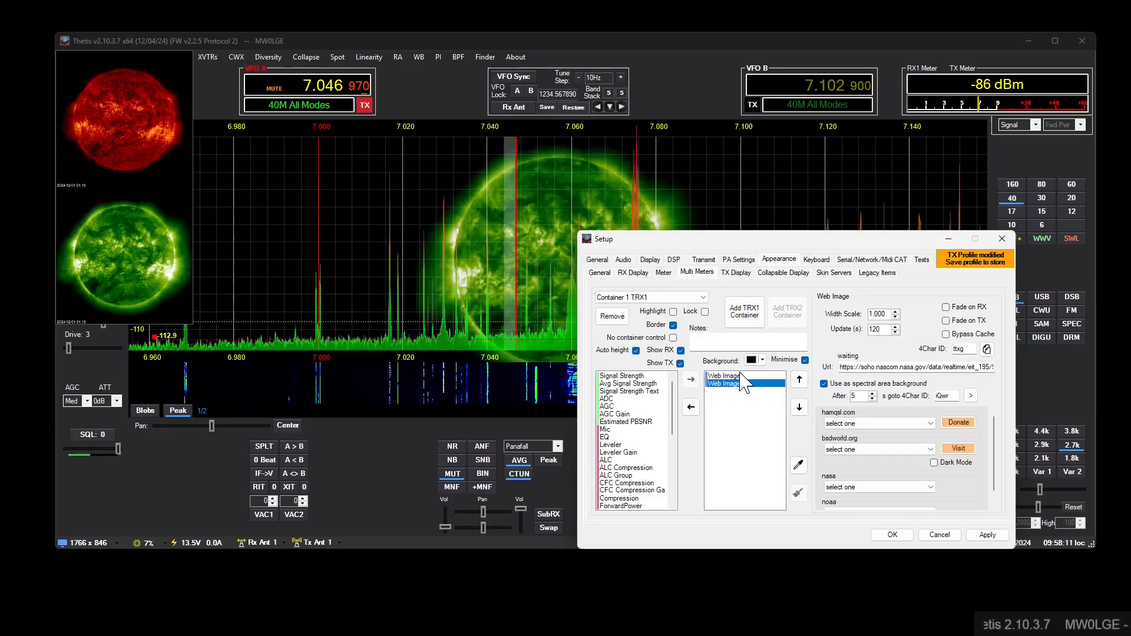
- Check the goto links between the two web images while the spectral background alternates
{"action": "left_click_drag", "start_coordinate": [714, 241], "coordinate": [782, 165]}
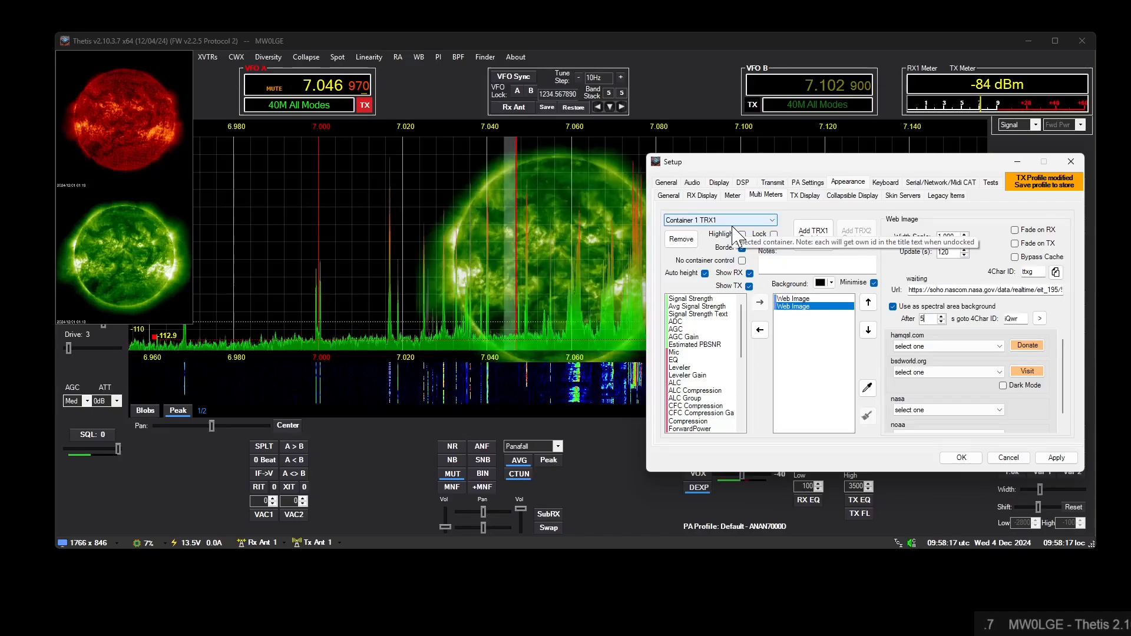
{"action": "left_click", "coordinate": [790, 300]}
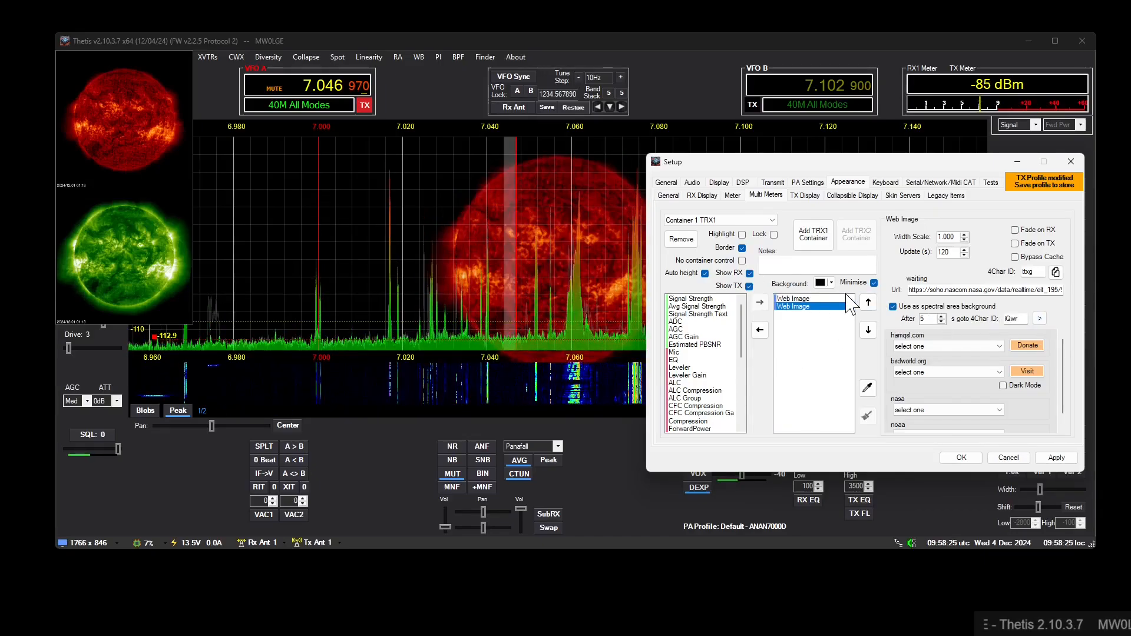
{"action": "left_click", "coordinate": [840, 299]}
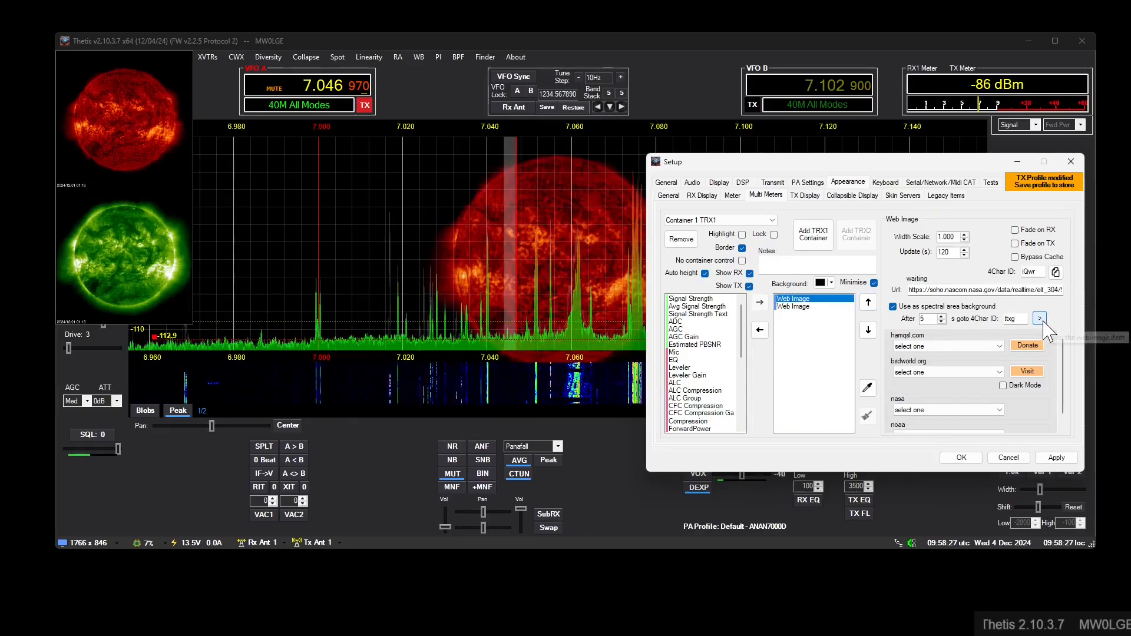
{"action": "left_click", "coordinate": [800, 301]}
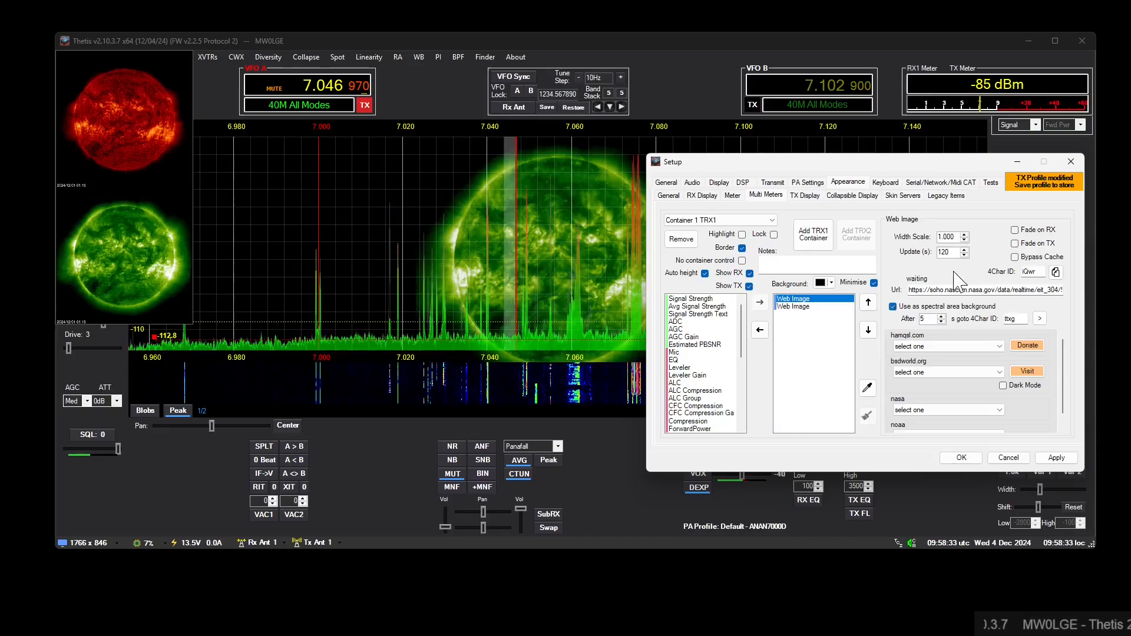
- Hide the web image container by turning off Show RX and Show TX
{"action": "left_click_drag", "start_coordinate": [799, 169], "coordinate": [755, 191]}
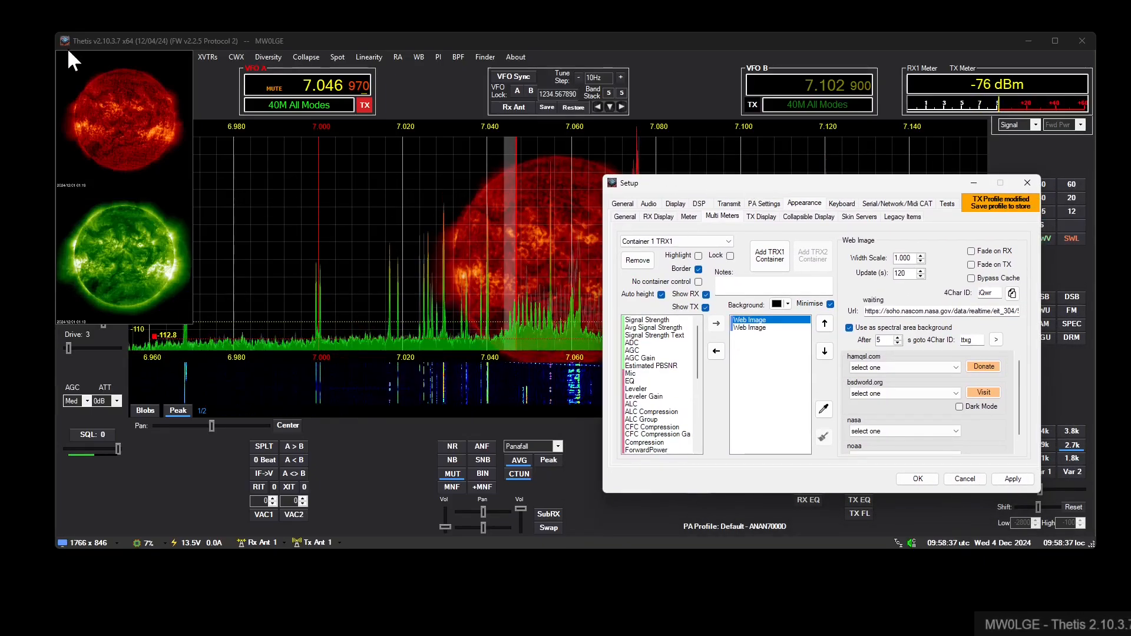
{"action": "left_click", "coordinate": [706, 295]}
{"action": "left_click", "coordinate": [705, 307]}
{"action": "left_click_drag", "start_coordinate": [741, 192], "coordinate": [782, 165]}
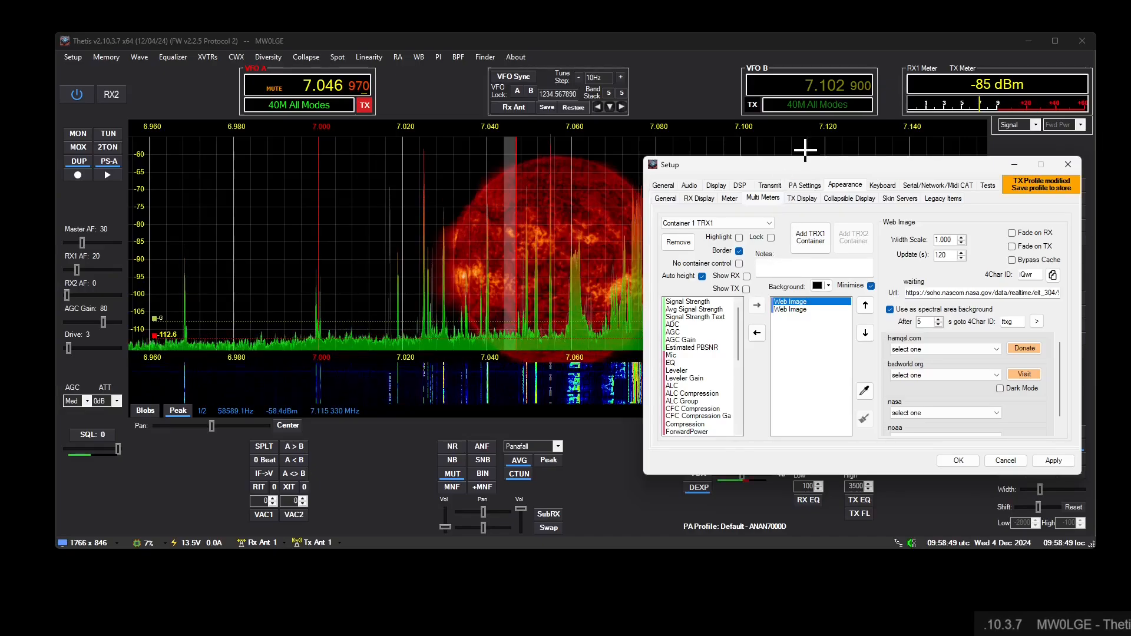
- Reposition the Setup window to uncover the spectrum, and remove Container 1 TRX1 with its two web images
{"action": "left_click_drag", "start_coordinate": [808, 165], "coordinate": [466, 156]}
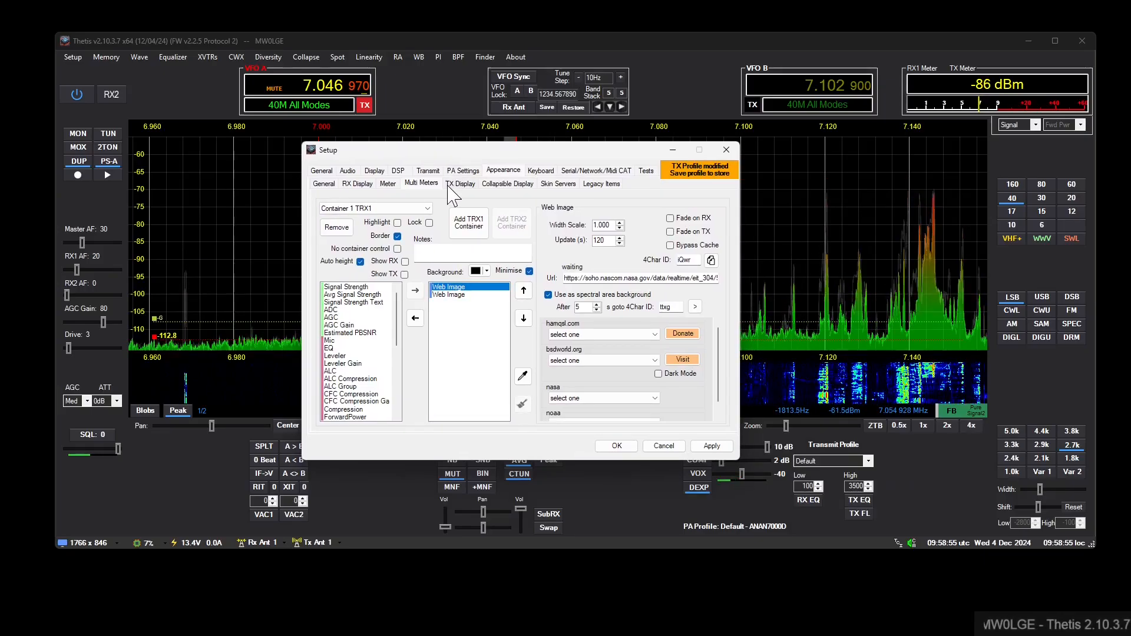
{"action": "left_click_drag", "start_coordinate": [459, 150], "coordinate": [731, 160]}
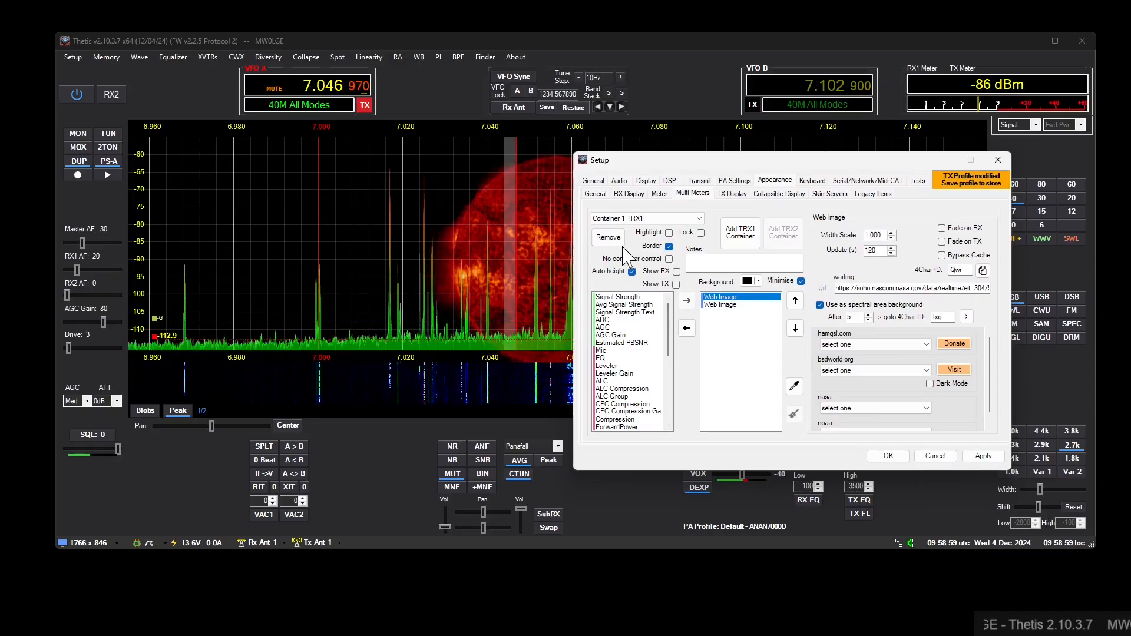
{"action": "left_click", "coordinate": [609, 237]}
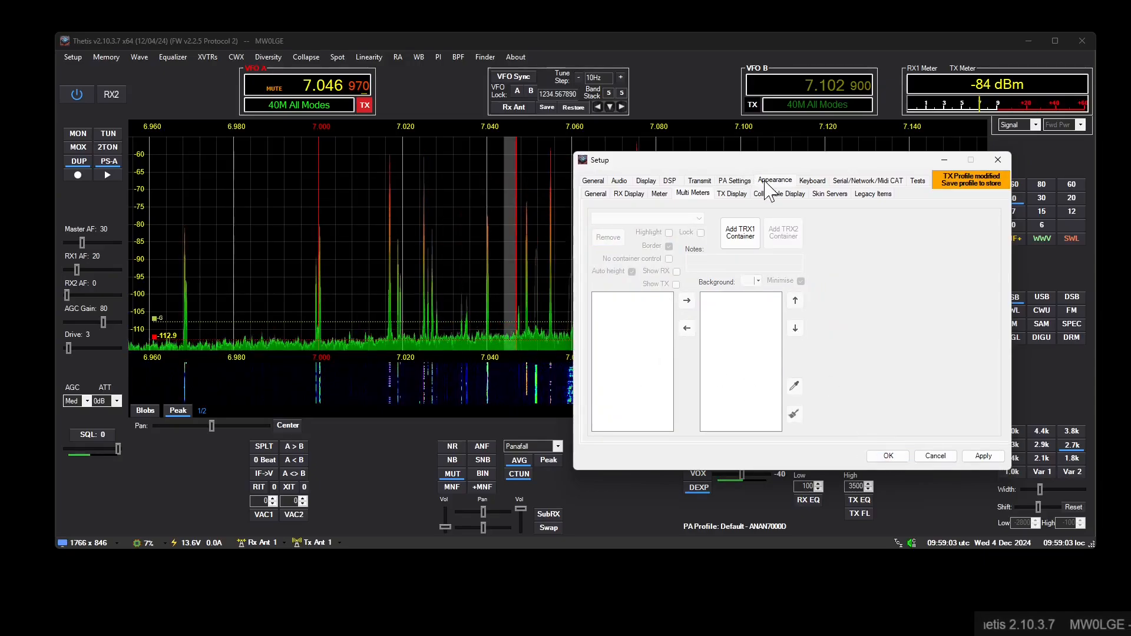
- Reload the OE3IDE-TheBlue skin by switching to a neighbouring skin and back, and accept the settings
{"action": "left_click", "coordinate": [595, 195]}
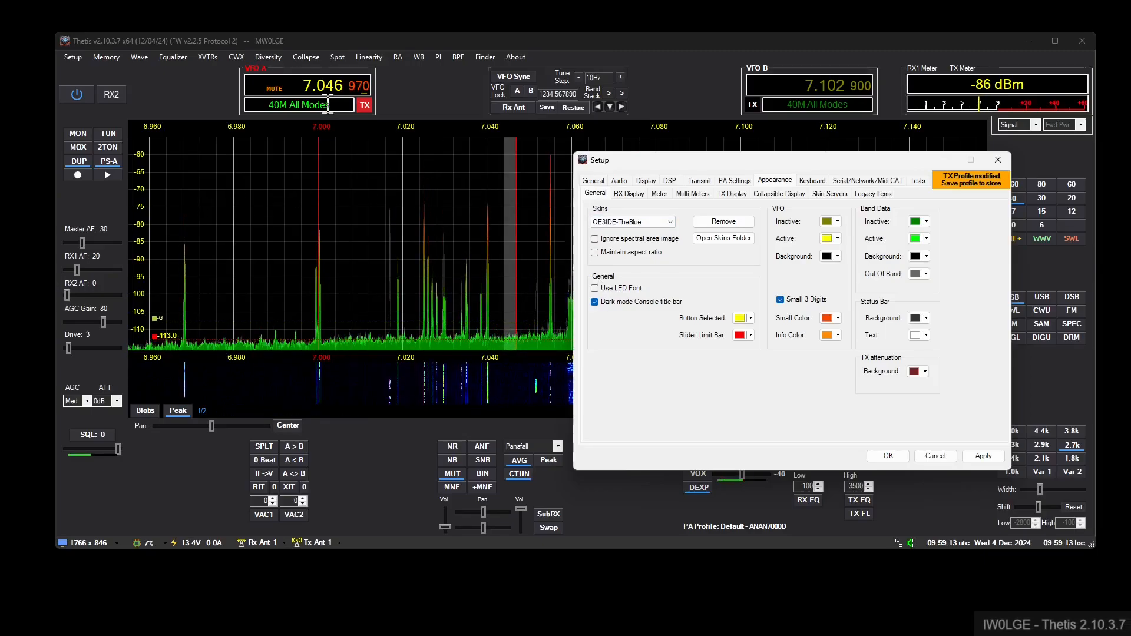
{"action": "scroll", "coordinate": [646, 221], "scroll_direction": "up", "scroll_amount": 1}
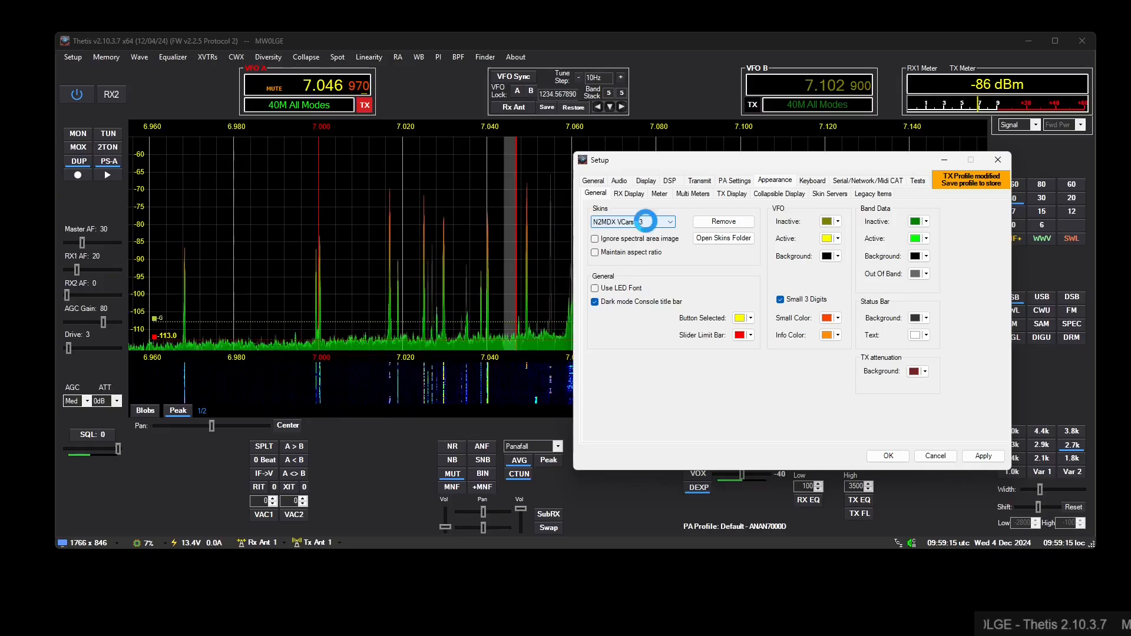
{"action": "scroll", "coordinate": [645, 222], "scroll_direction": "down", "scroll_amount": 1}
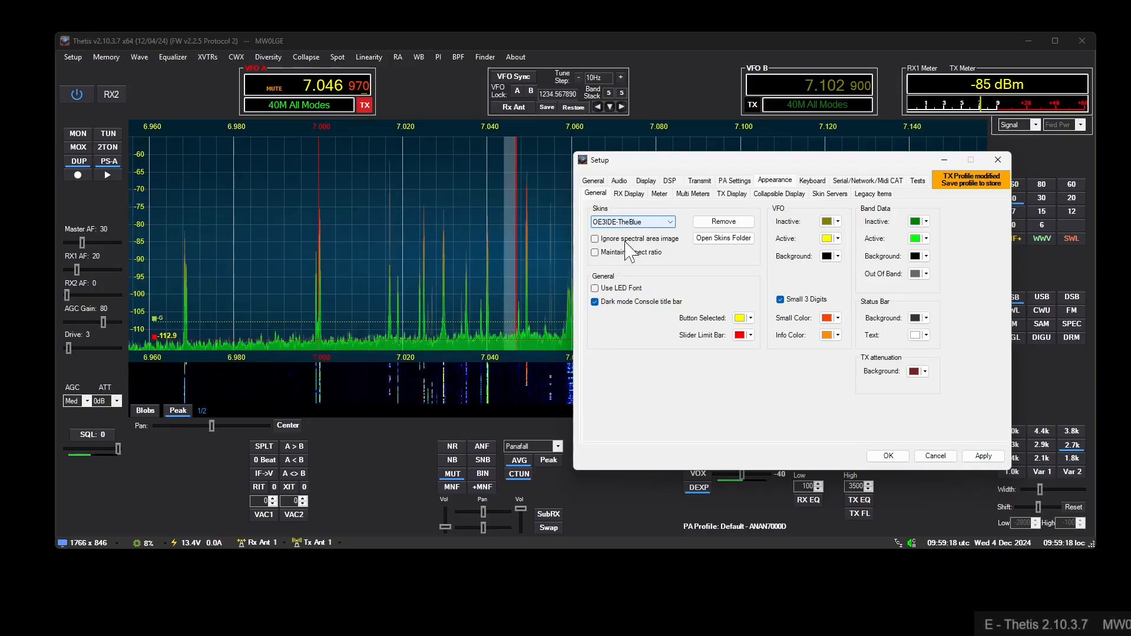
{"action": "left_click", "coordinate": [889, 456]}
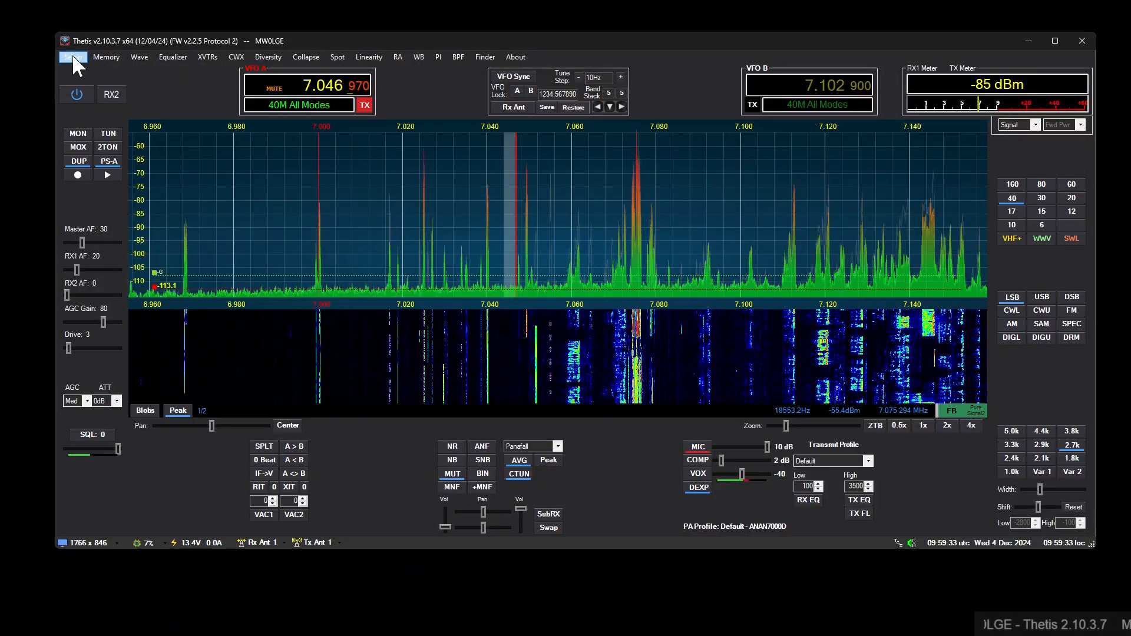
- Show the Options-1 general settings and examine the Auto Attenuate RX undo and hold options
{"action": "left_click", "coordinate": [74, 58]}
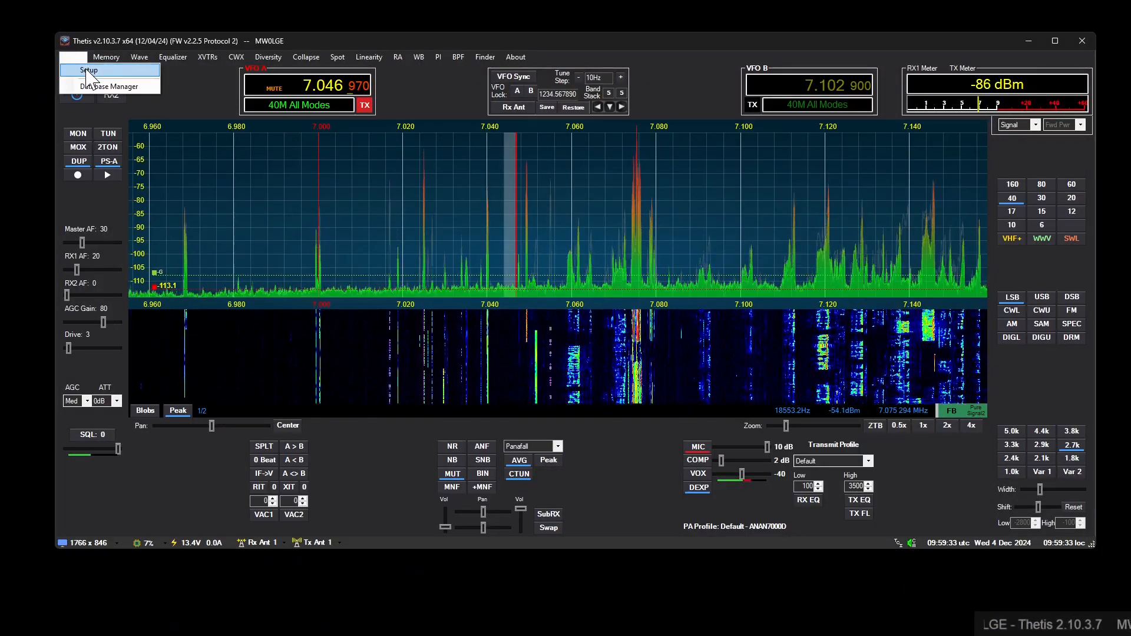
{"action": "left_click", "coordinate": [76, 69]}
{"action": "left_click", "coordinate": [592, 181]}
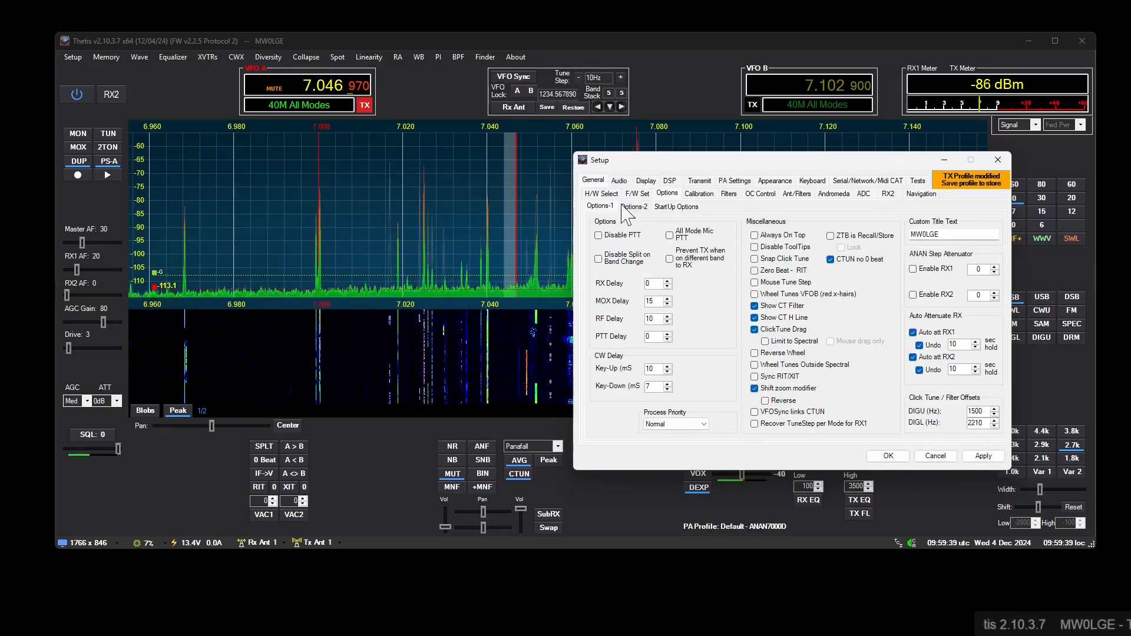
{"action": "left_click_drag", "start_coordinate": [706, 162], "coordinate": [597, 56]}
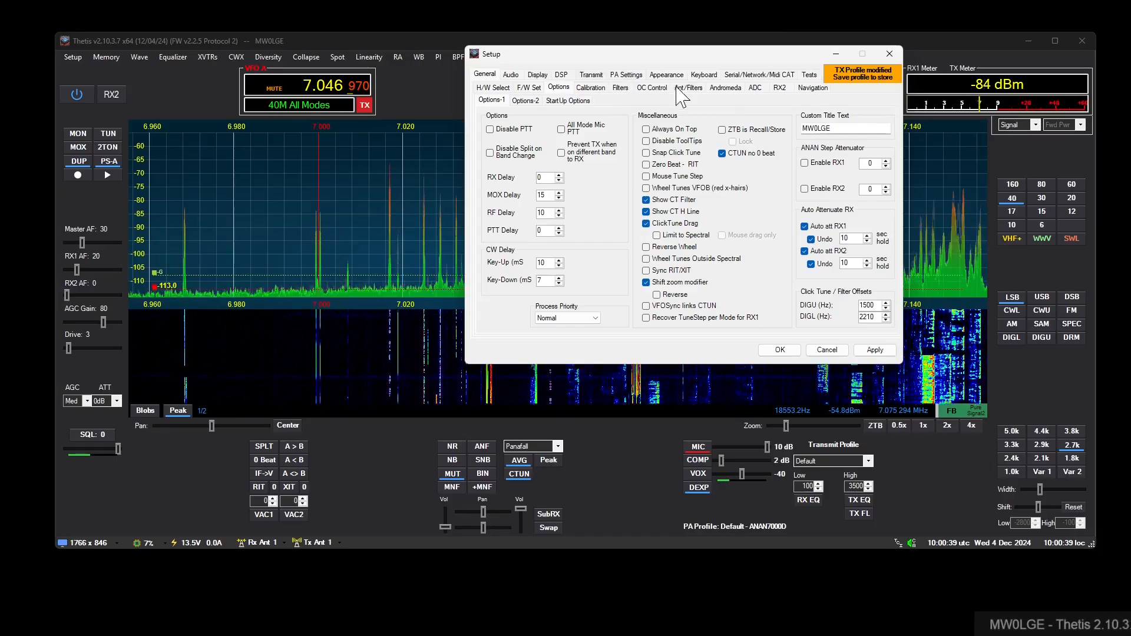
- Examine the antenna settings for SWR protection and transmit attenuation when PS-A is off, and close Setup
{"action": "left_click", "coordinate": [695, 87]}
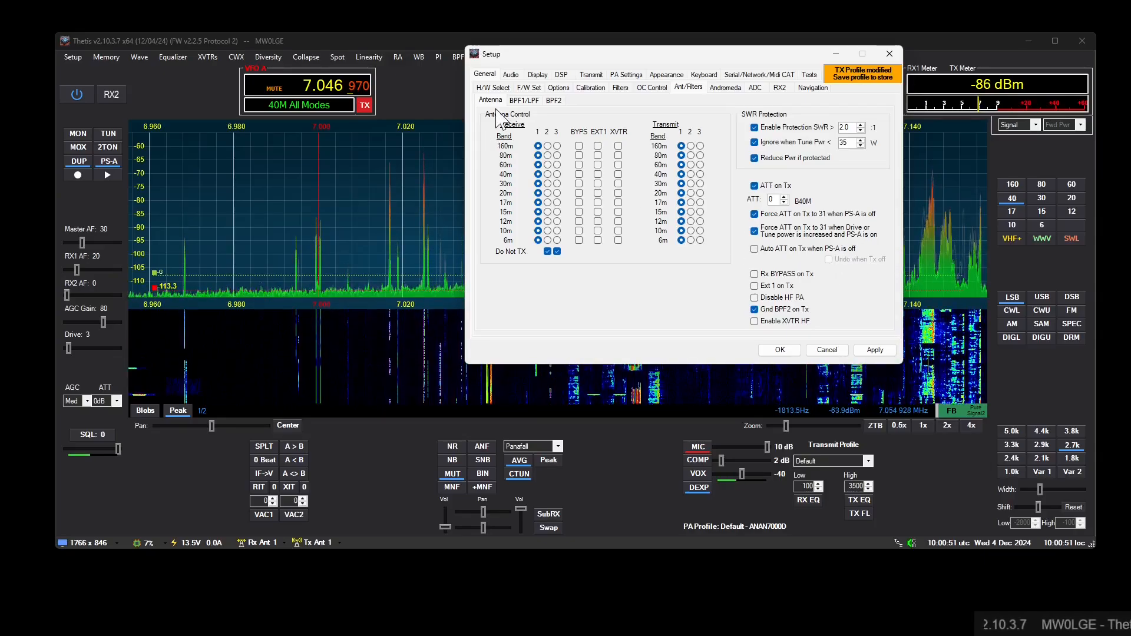
{"action": "left_click_drag", "start_coordinate": [605, 61], "coordinate": [525, 94]}
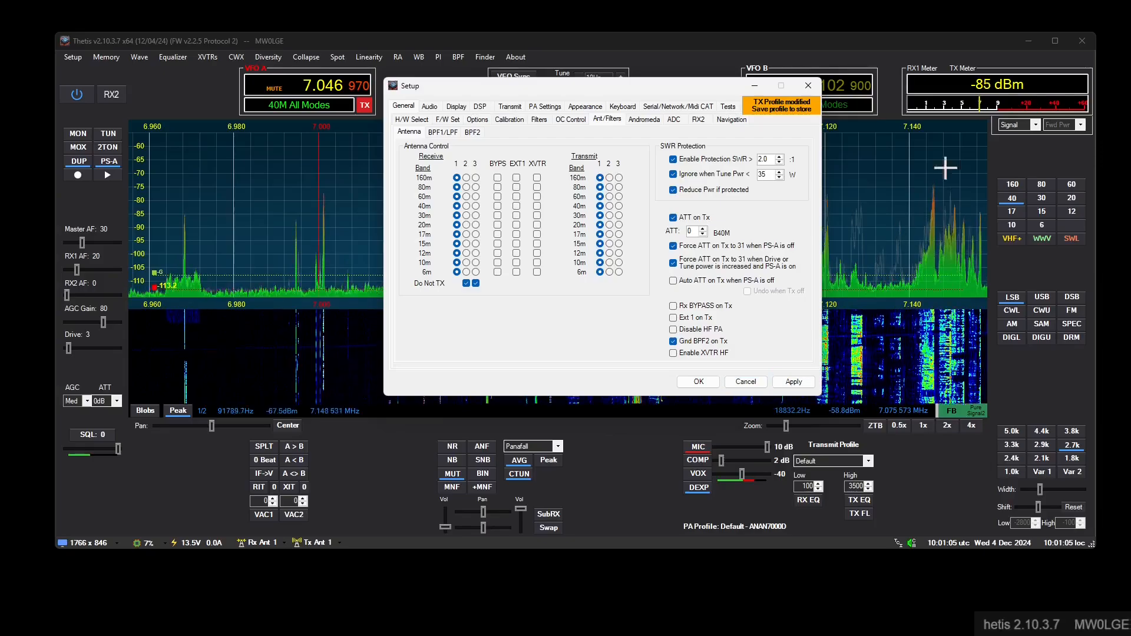
{"action": "left_click_drag", "start_coordinate": [537, 91], "coordinate": [654, 83]}
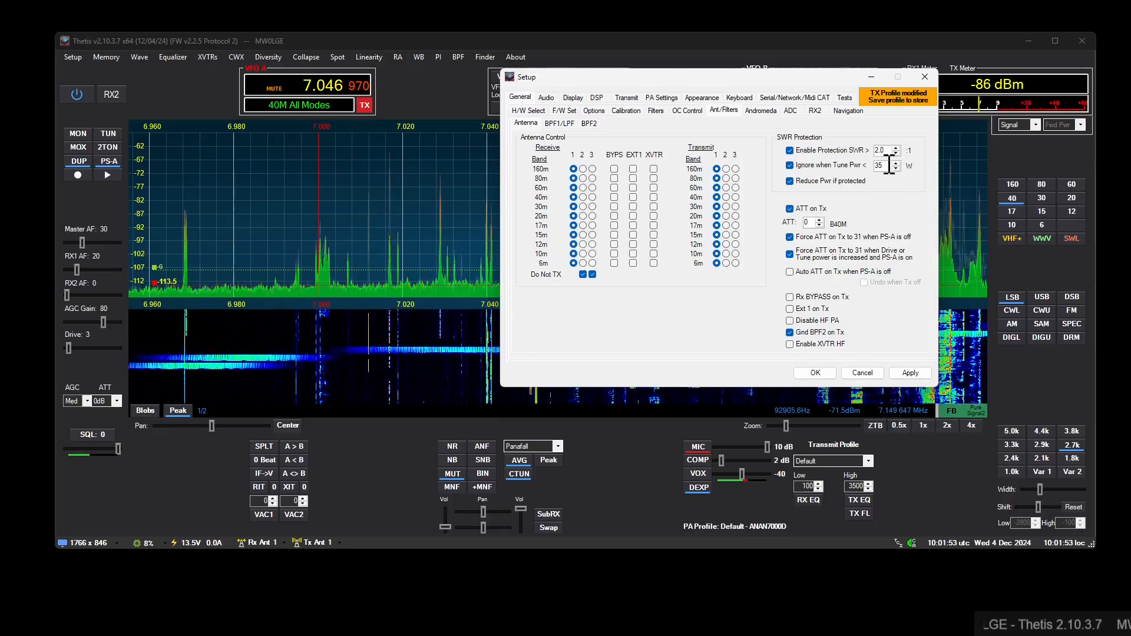
{"action": "left_click_drag", "start_coordinate": [702, 76], "coordinate": [623, 110]}
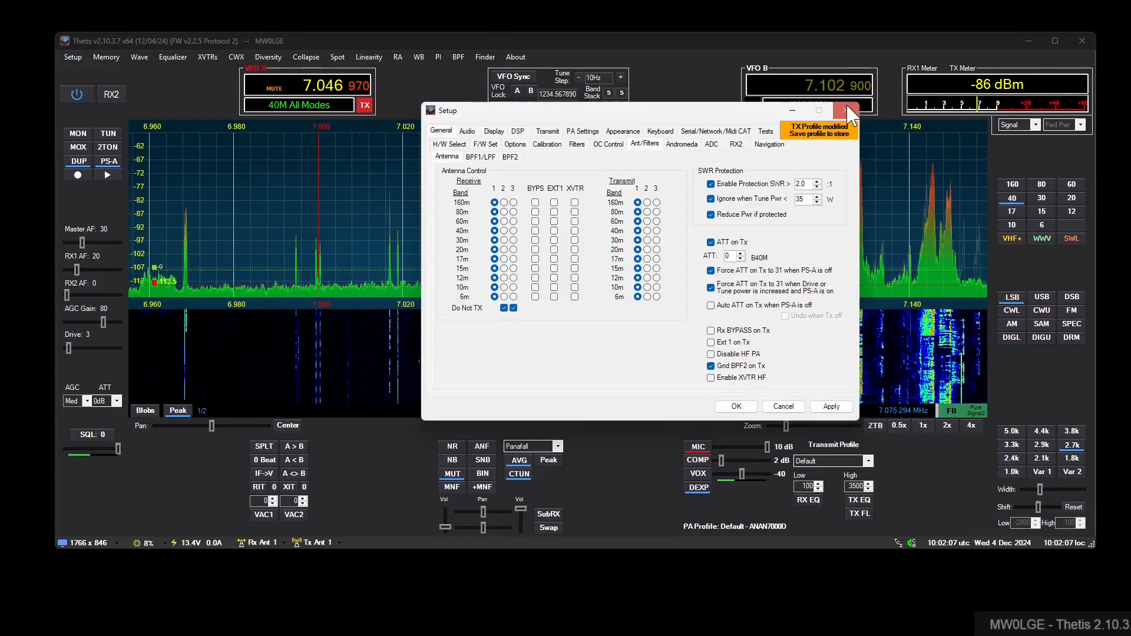
{"action": "left_click", "coordinate": [817, 111]}
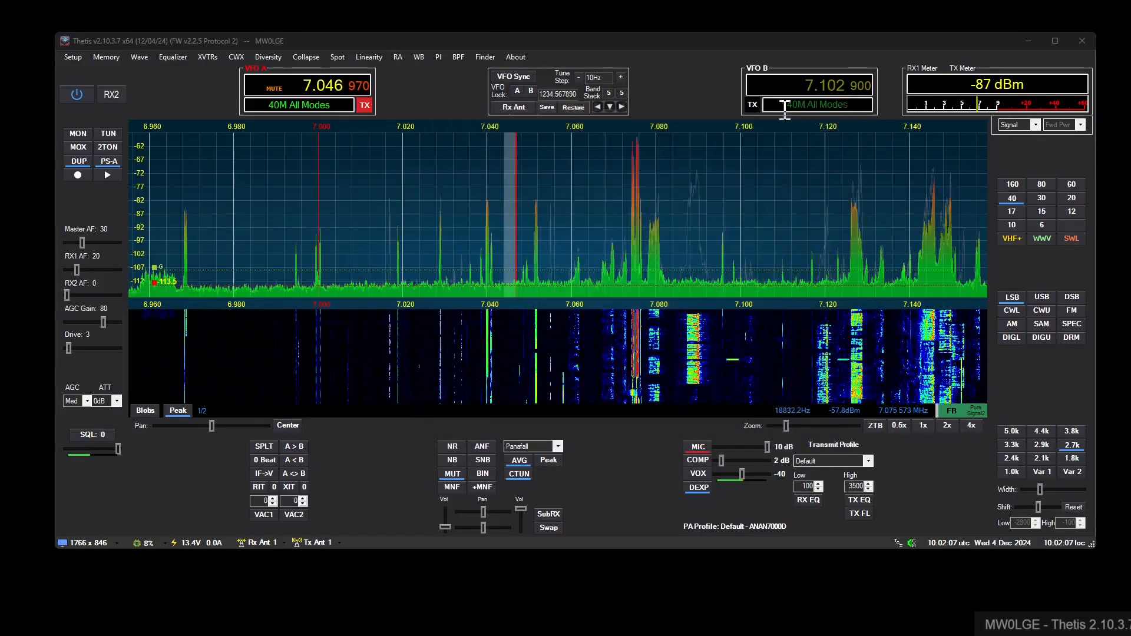
- Power off the radio, and demonstrate opening the Setup window instantly, closing it again each time
{"action": "left_click", "coordinate": [77, 95]}
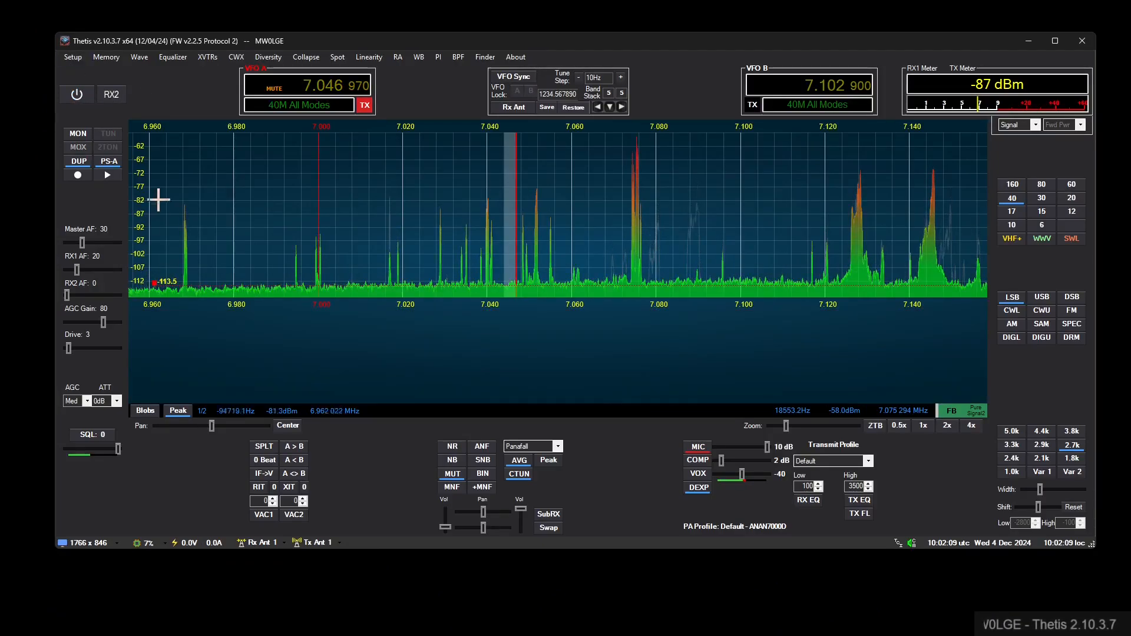
{"action": "left_click", "coordinate": [72, 57]}
{"action": "left_click", "coordinate": [847, 110]}
{"action": "left_click", "coordinate": [76, 56]}
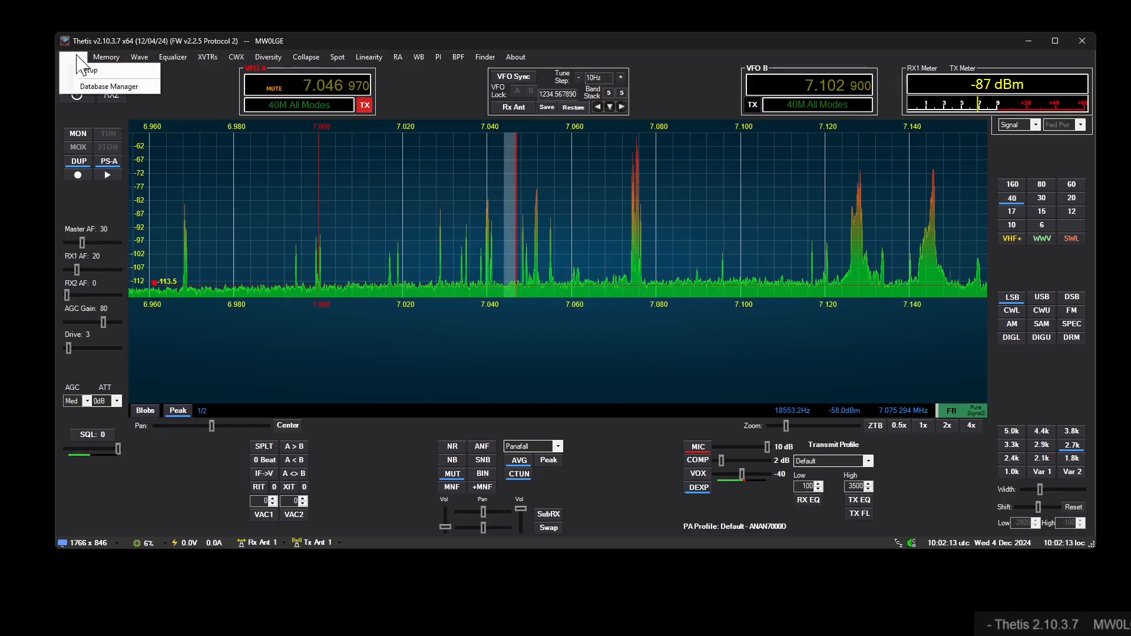
{"action": "left_click", "coordinate": [186, 70]}
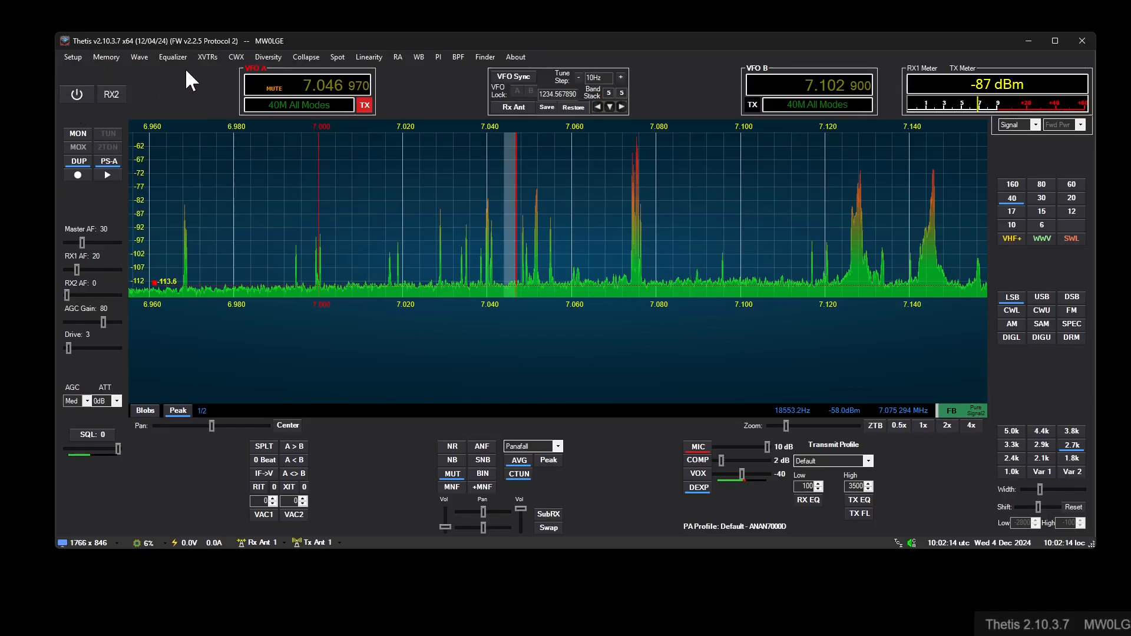
{"action": "left_click", "coordinate": [65, 57]}
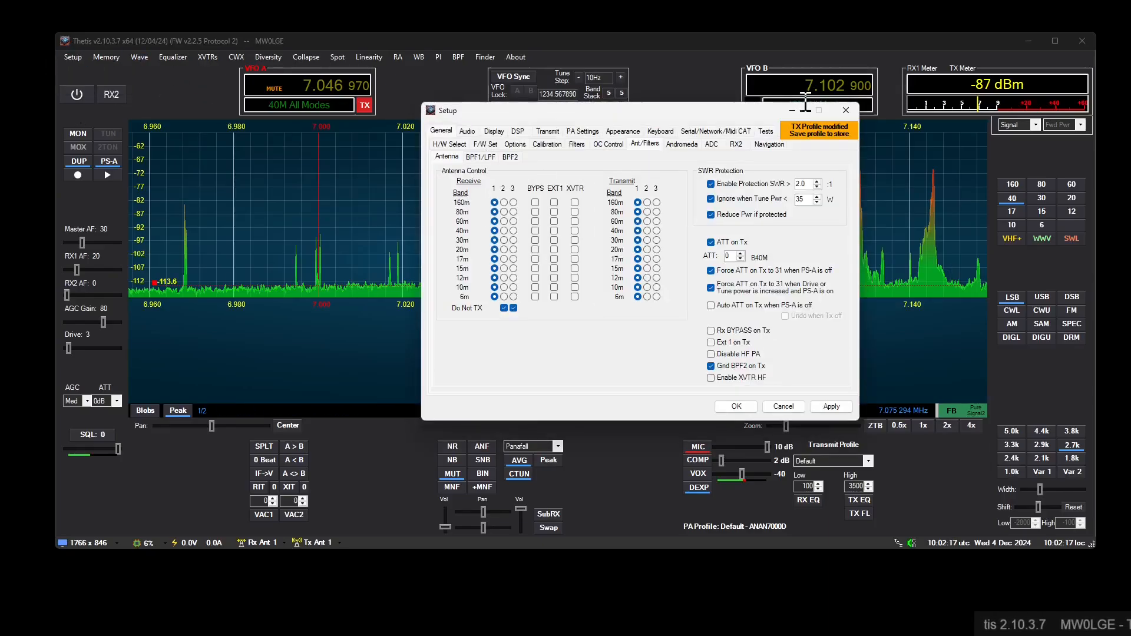
{"action": "left_click", "coordinate": [846, 110]}
- Review the Main LGE database's startup backups and the Prune auto backups option in the Database Manager, and close it
{"action": "left_click", "coordinate": [72, 57]}
{"action": "left_click", "coordinate": [79, 82]}
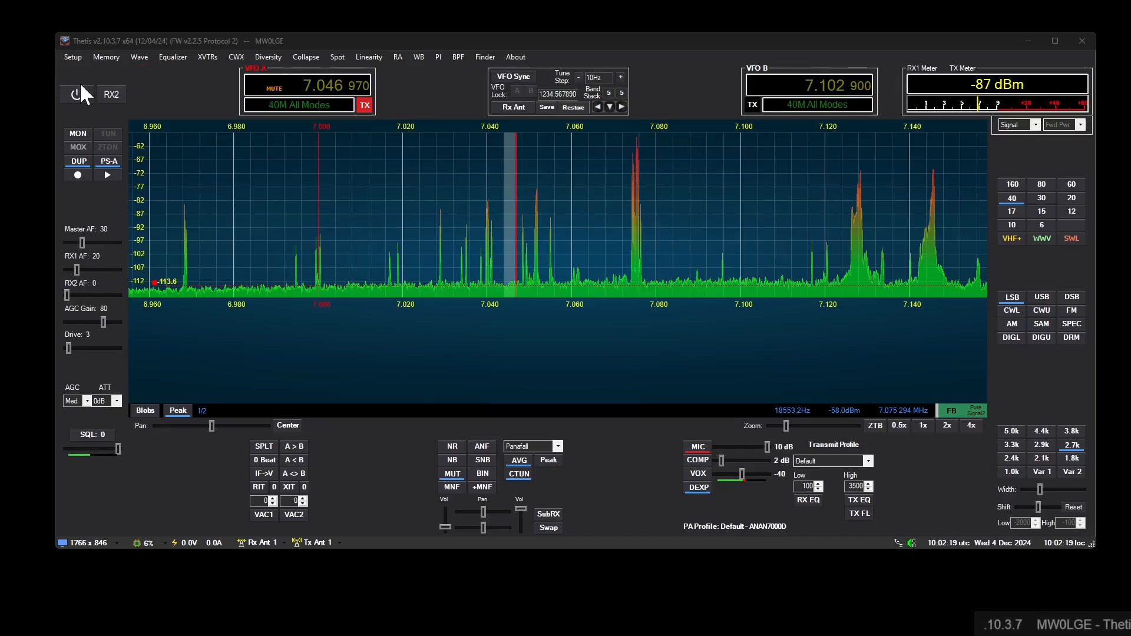
{"action": "mouse_move", "coordinate": [804, 422]}
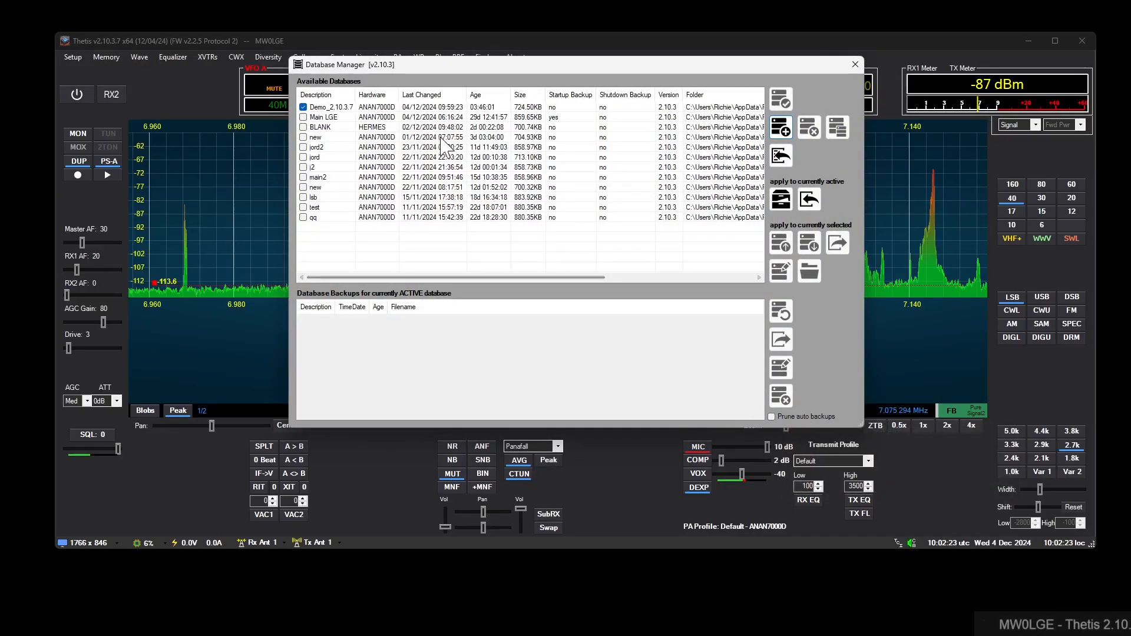
{"action": "left_click", "coordinate": [443, 116]}
{"action": "scroll", "coordinate": [592, 366], "scroll_direction": "down", "scroll_amount": 5}
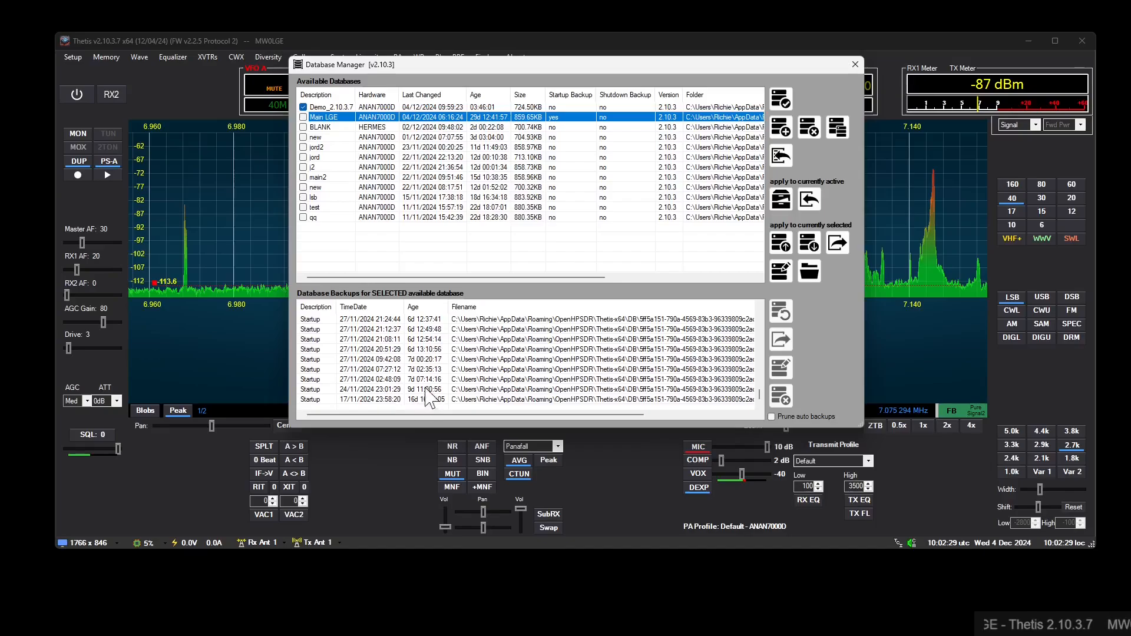
{"action": "scroll", "coordinate": [583, 377], "scroll_direction": "up", "scroll_amount": 5}
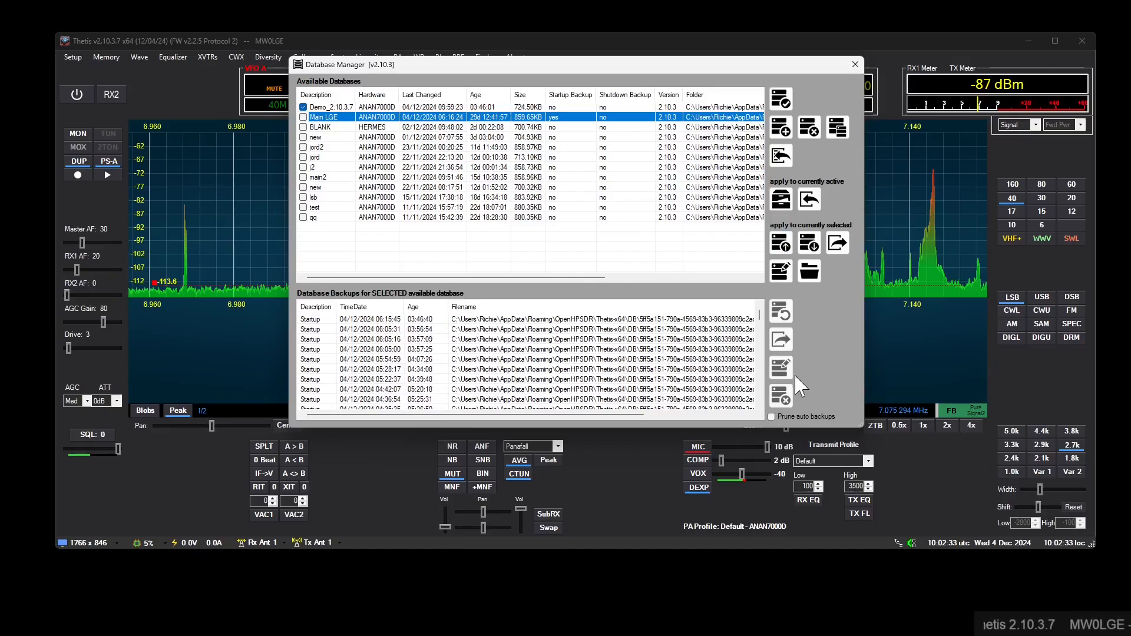
{"action": "mouse_move", "coordinate": [802, 417]}
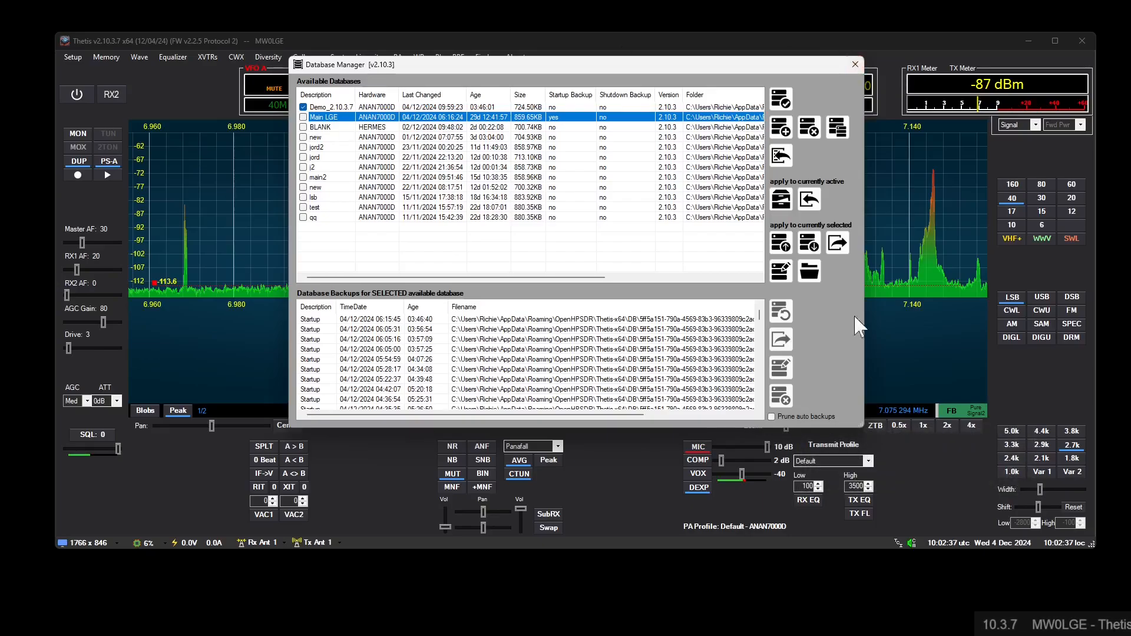
{"action": "left_click", "coordinate": [855, 63]}
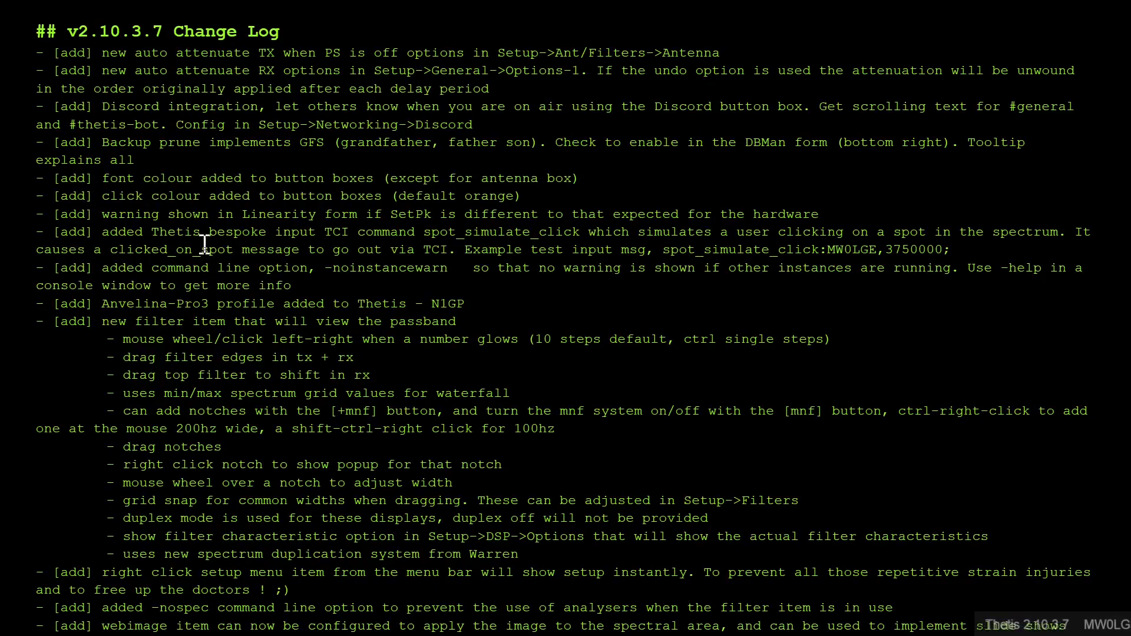
- Read through the v2.10.3.7 change log from the command line and web image additions to the changes and fixes
{"action": "scroll", "coordinate": [195, 330], "scroll_direction": "down", "scroll_amount": 6}
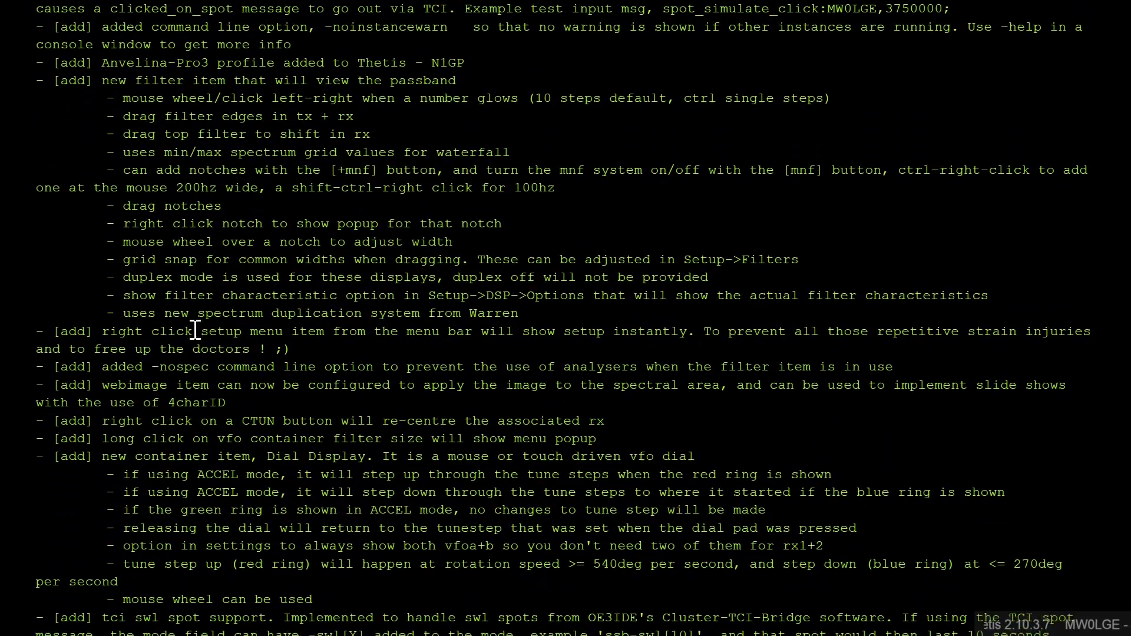
{"action": "scroll", "coordinate": [179, 271], "scroll_direction": "down", "scroll_amount": 2}
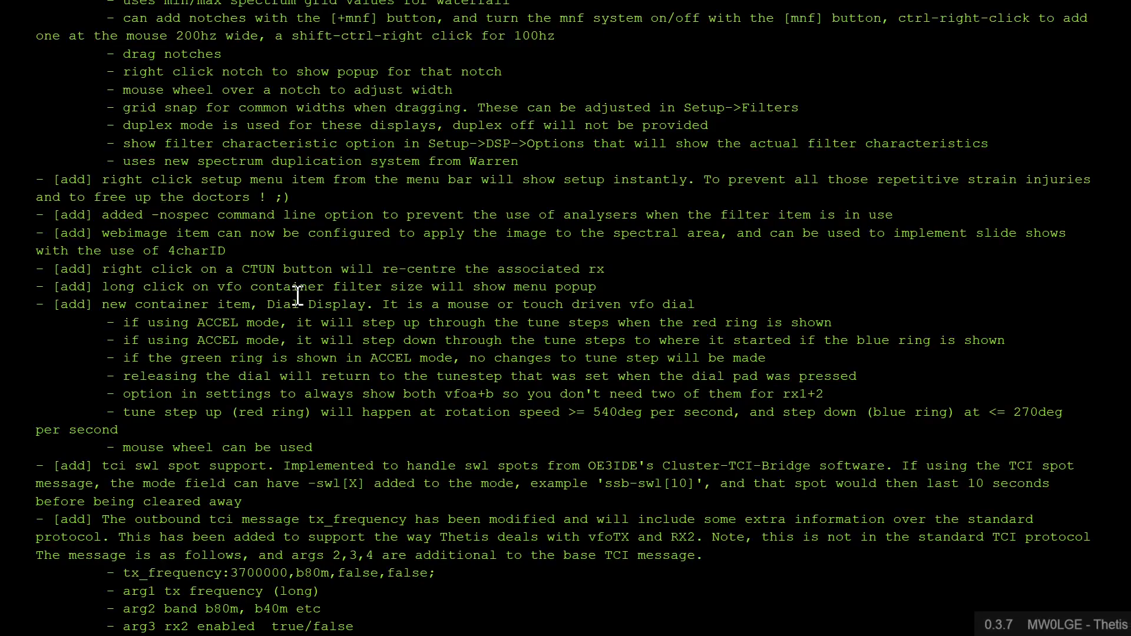
{"action": "scroll", "coordinate": [153, 241], "scroll_direction": "down", "scroll_amount": 2}
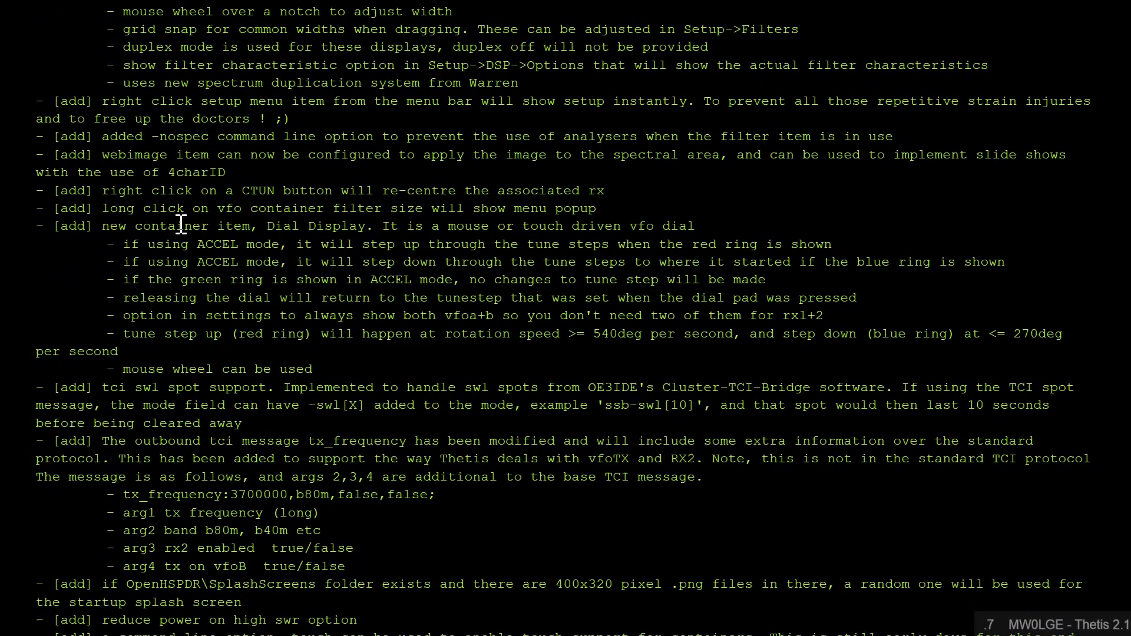
{"action": "scroll", "coordinate": [181, 224], "scroll_direction": "down", "scroll_amount": 2}
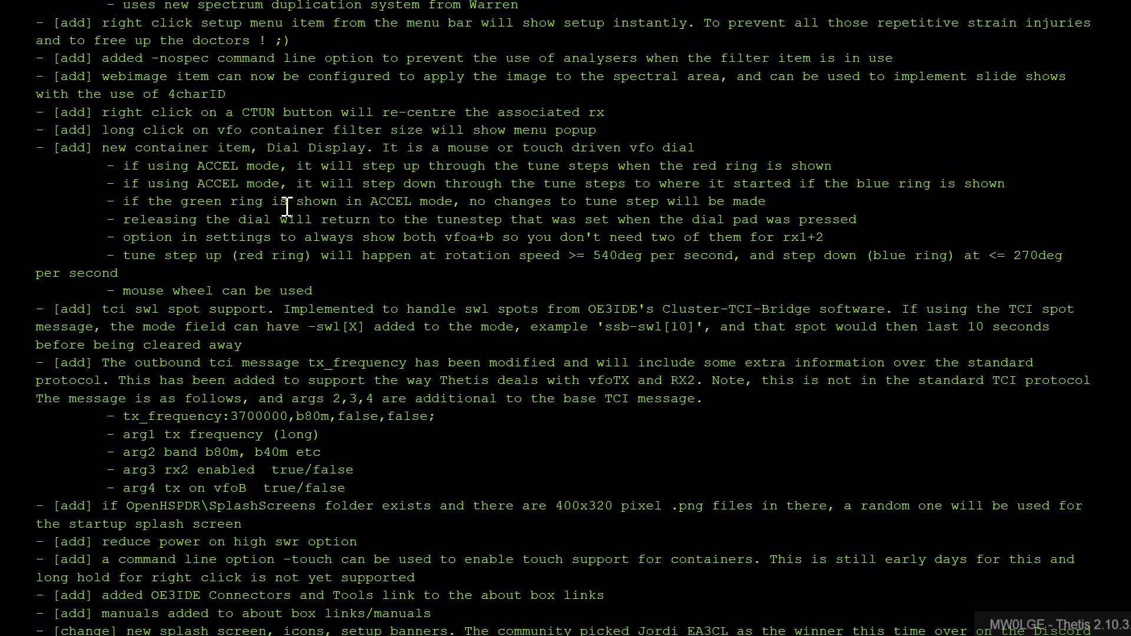
{"action": "scroll", "coordinate": [284, 210], "scroll_direction": "down", "scroll_amount": 2}
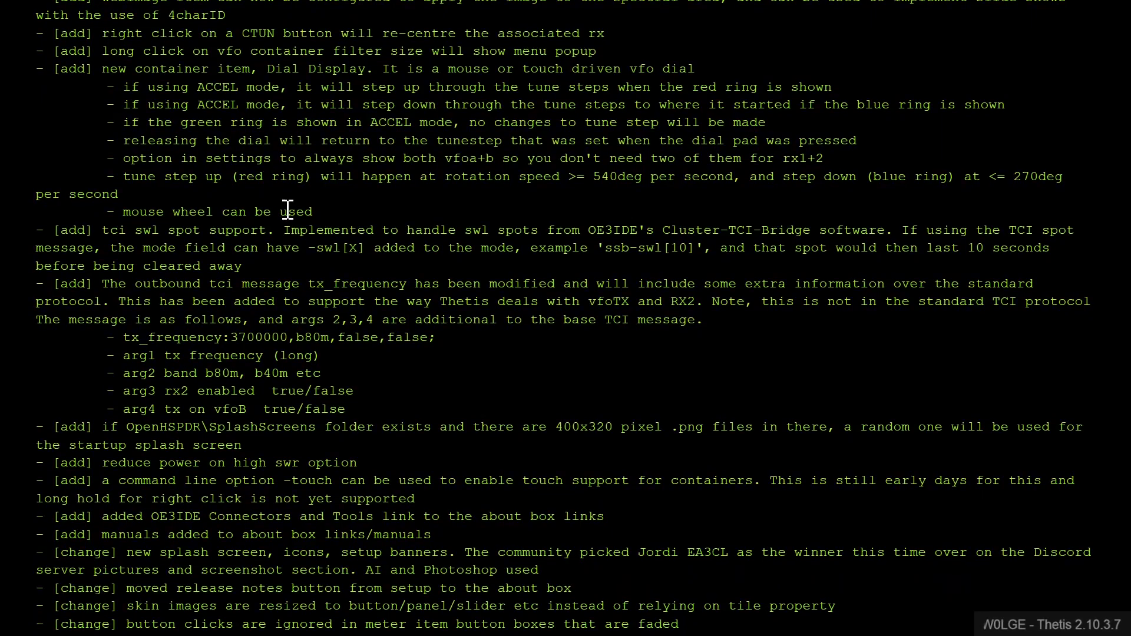
{"action": "scroll", "coordinate": [187, 122], "scroll_direction": "down", "scroll_amount": 2}
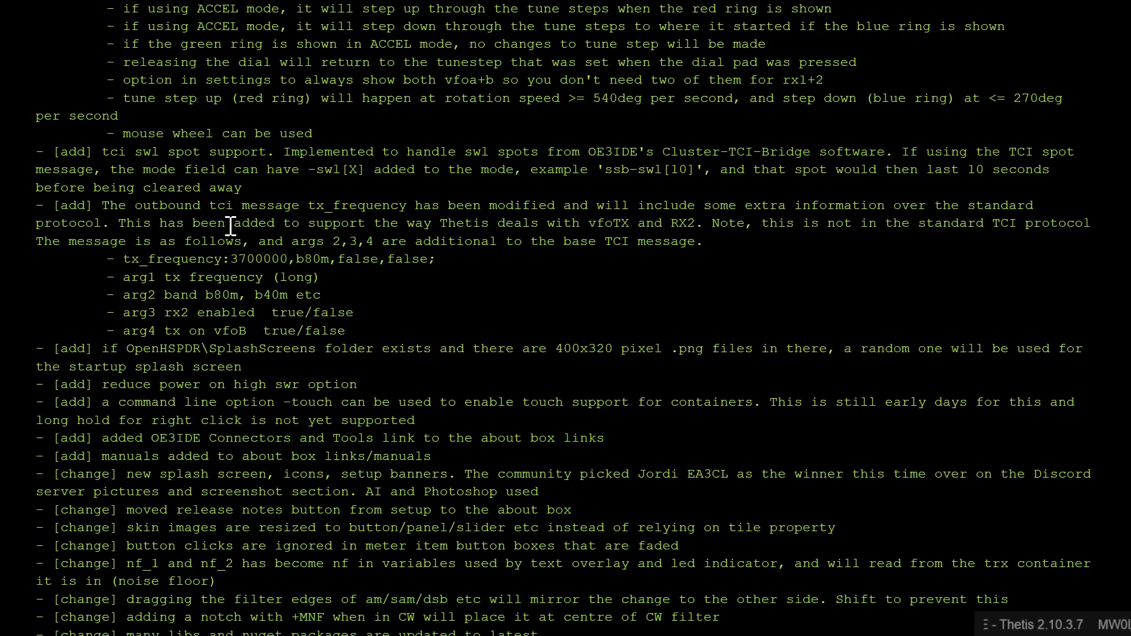
{"action": "scroll", "coordinate": [186, 197], "scroll_direction": "down", "scroll_amount": 2}
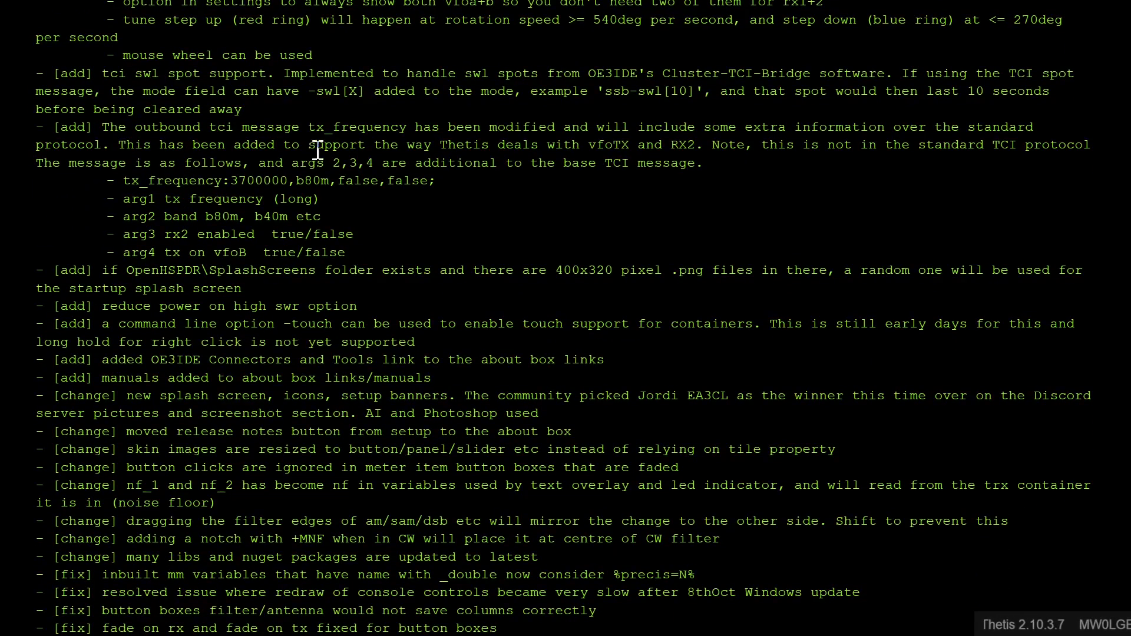
{"action": "scroll", "coordinate": [194, 230], "scroll_direction": "down", "scroll_amount": 3}
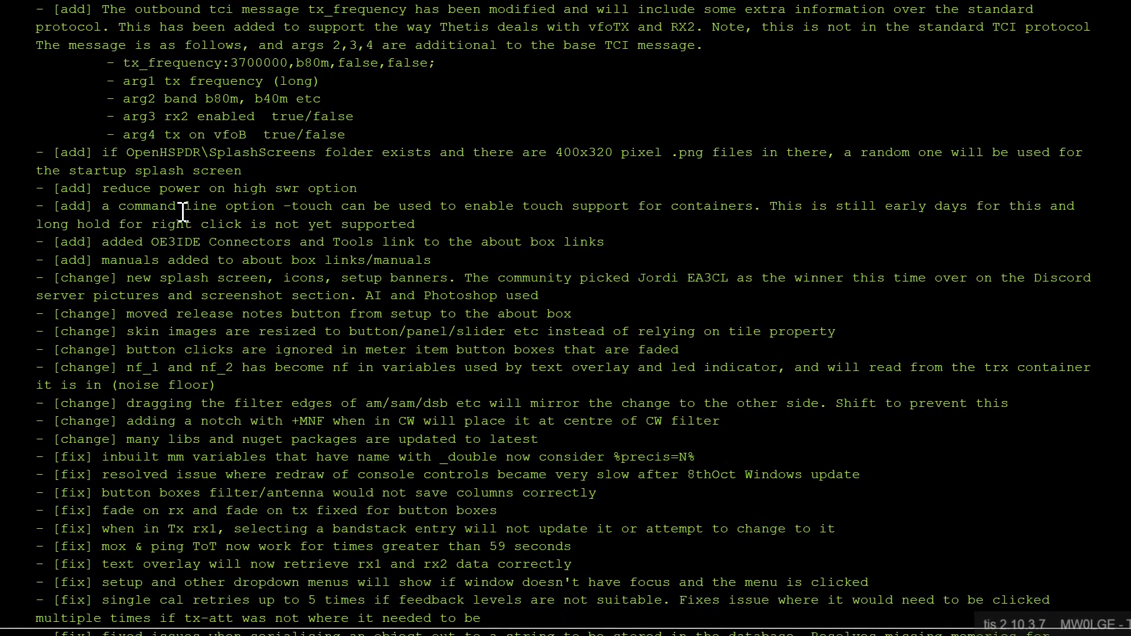
{"action": "scroll", "coordinate": [183, 212], "scroll_direction": "down", "scroll_amount": 1}
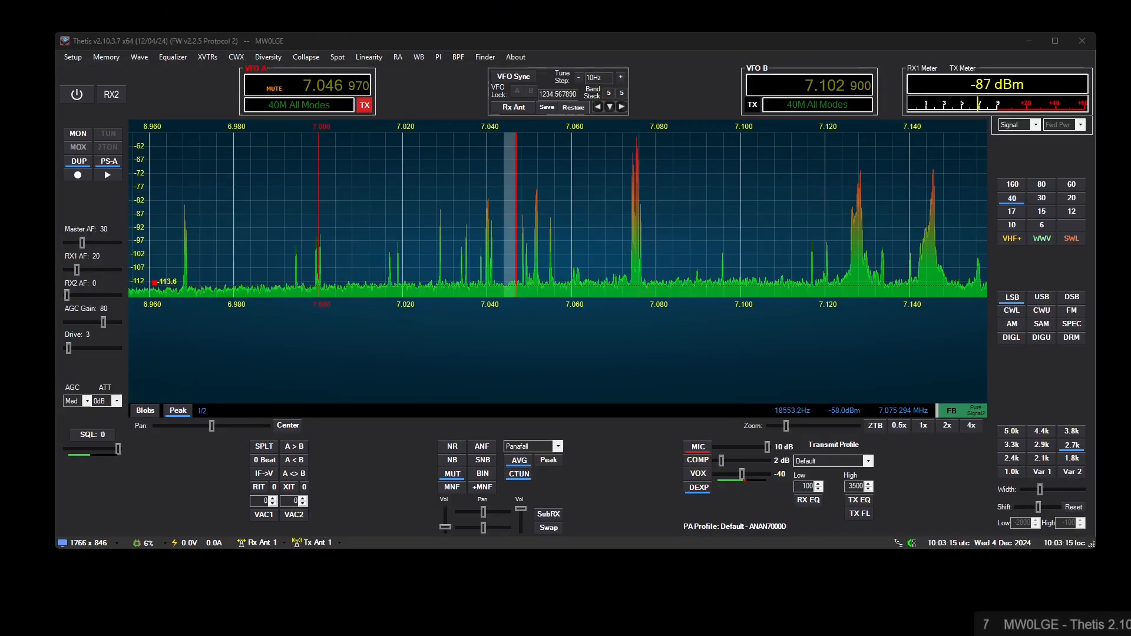
- Switch to File Explorer, open the OpenHPSDR folder, and look inside its Thetis-x64 subfolder before returning to OpenHPSDR
{"action": "key", "text": "super+e"}
{"action": "left_click", "coordinate": [118, 219]}
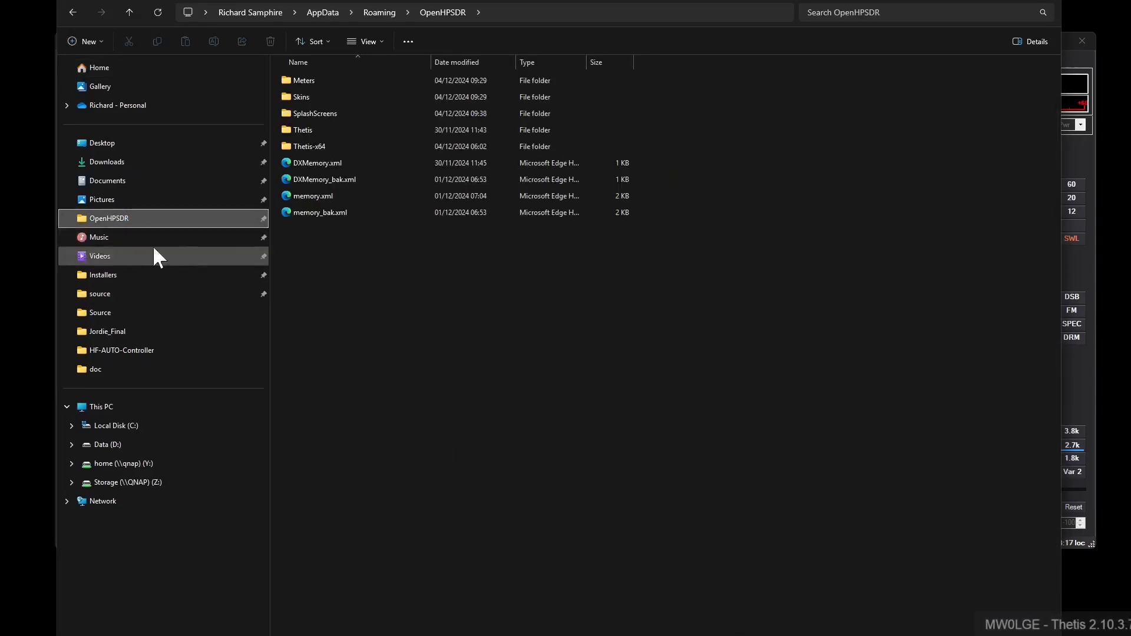
{"action": "left_click_drag", "start_coordinate": [461, 2], "coordinate": [501, 45]}
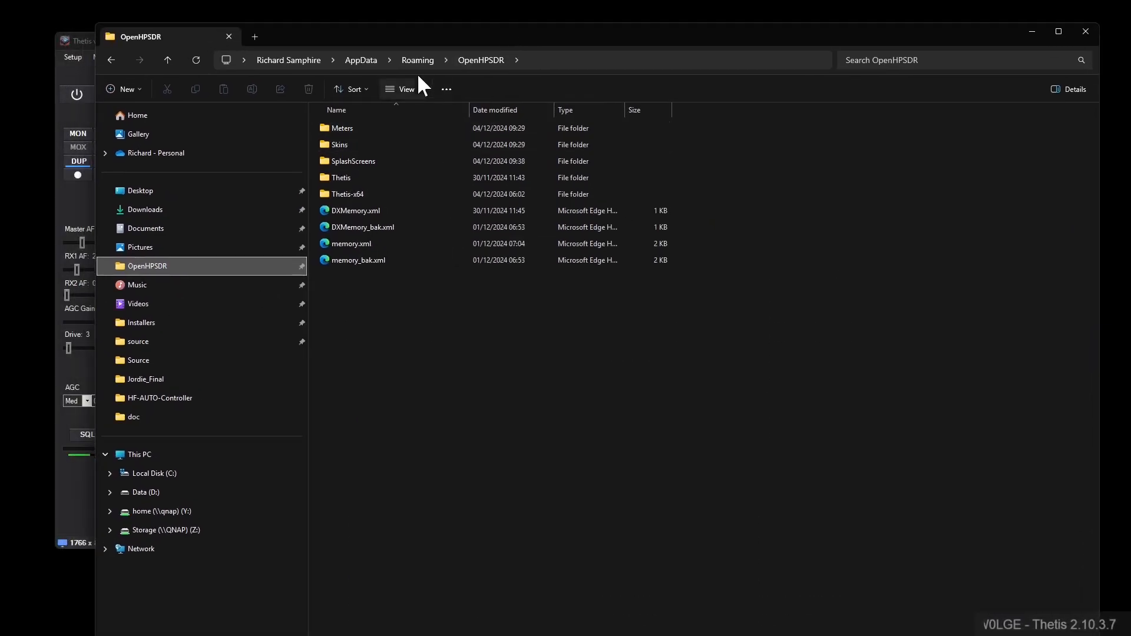
{"action": "left_click", "coordinate": [360, 195]}
{"action": "double_click", "coordinate": [358, 192]}
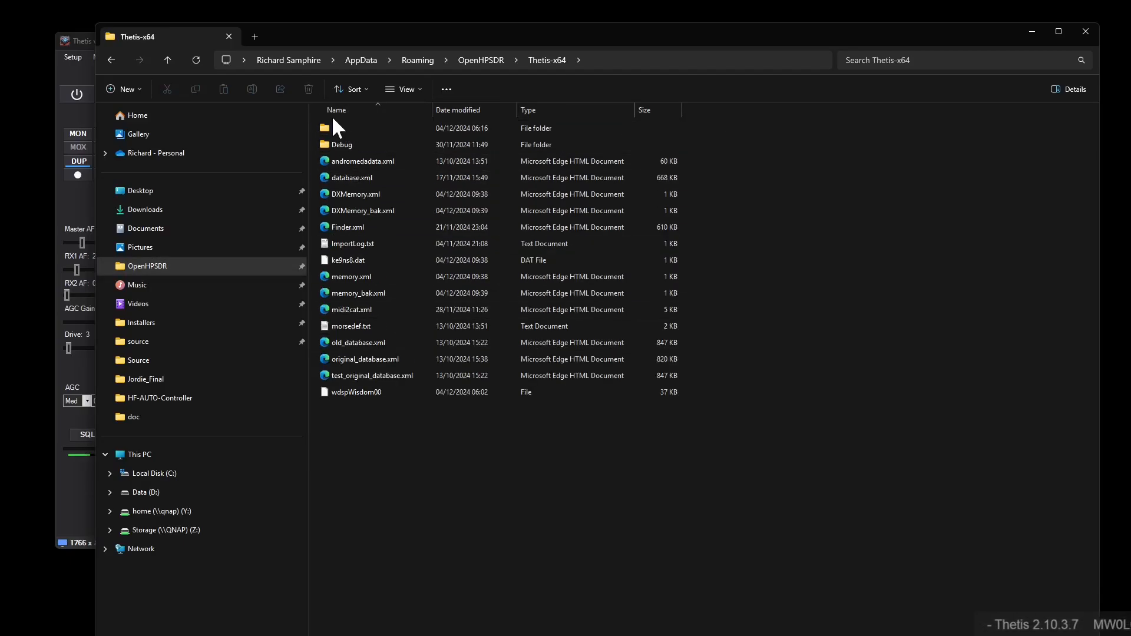
{"action": "left_click", "coordinate": [469, 59]}
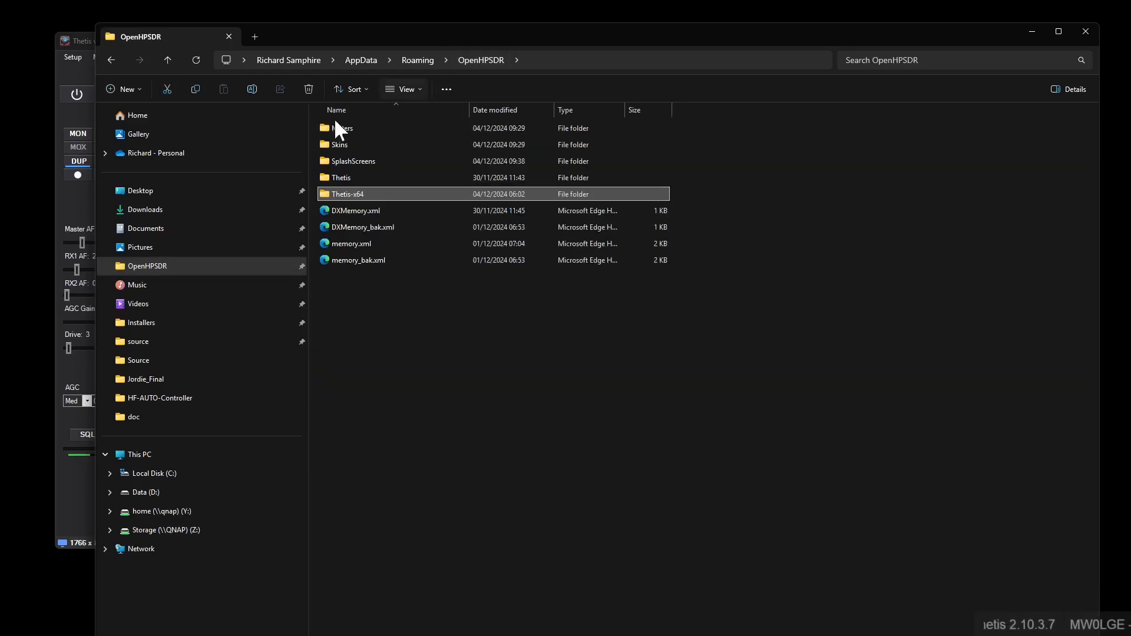
- Copy ThetisSplashscreen.png from the aa subfolder into the SplashScreens folder
{"action": "double_click", "coordinate": [354, 161]}
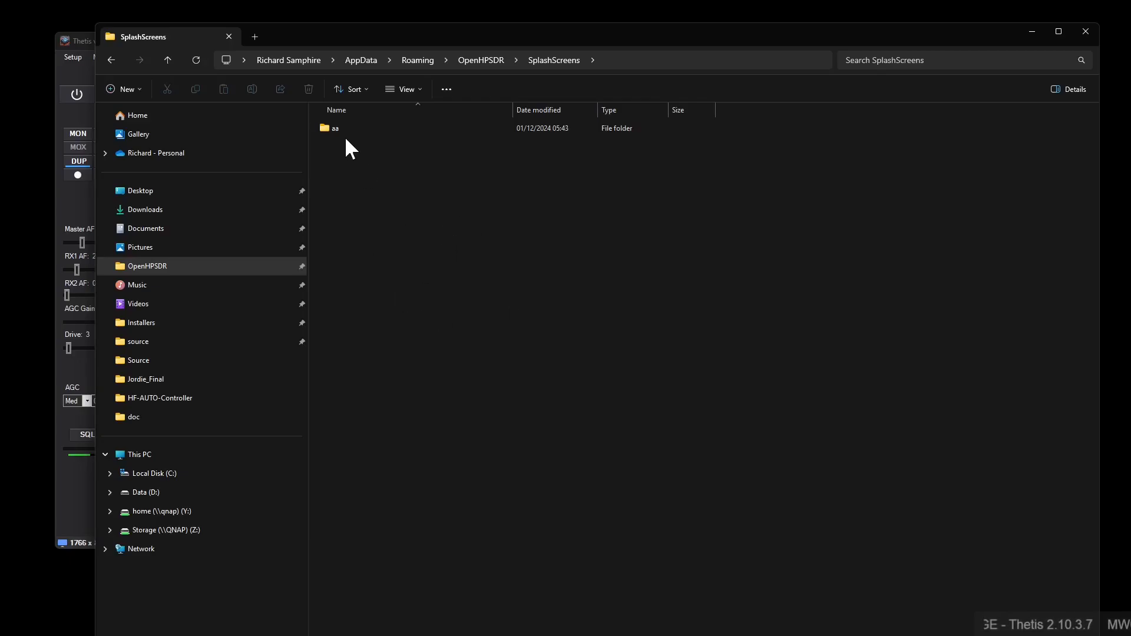
{"action": "left_click_drag", "start_coordinate": [580, 31], "coordinate": [653, 31]}
{"action": "double_click", "coordinate": [425, 129]}
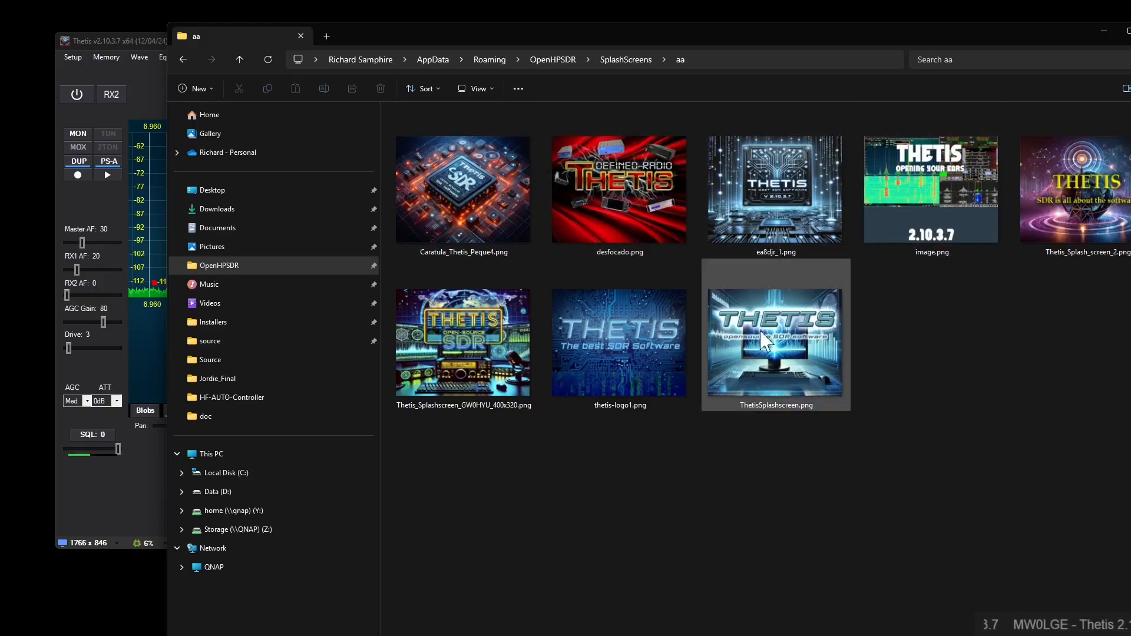
{"action": "left_click", "coordinate": [772, 354]}
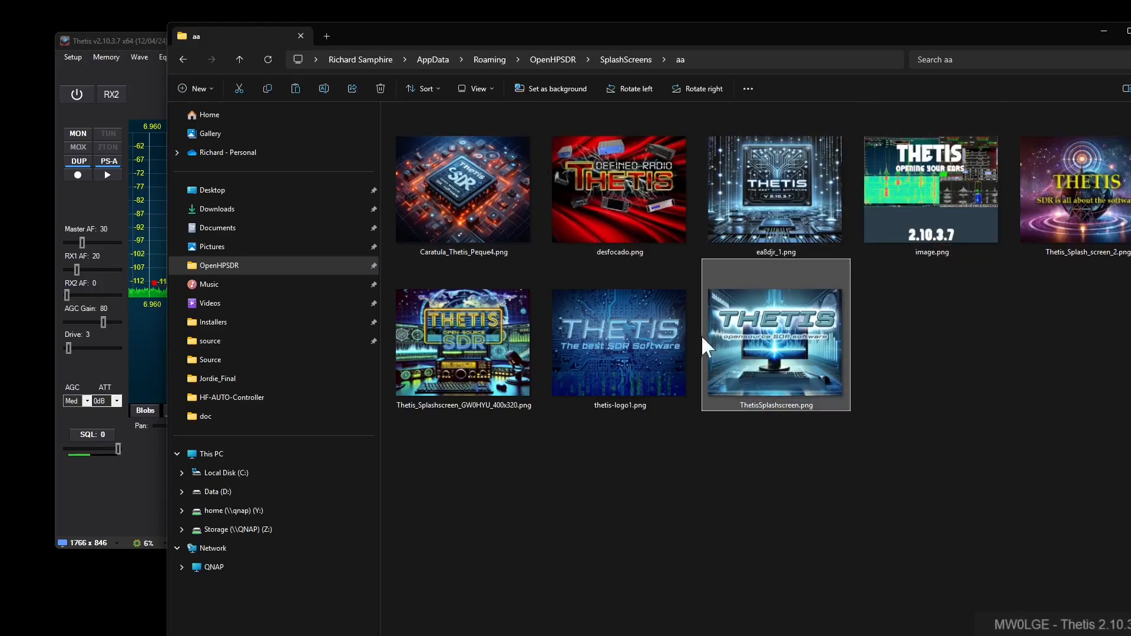
{"action": "left_click", "coordinate": [616, 65]}
{"action": "left_click", "coordinate": [709, 365]}
{"action": "key", "text": "ctrl+v"}
{"action": "left_click", "coordinate": [497, 281]}
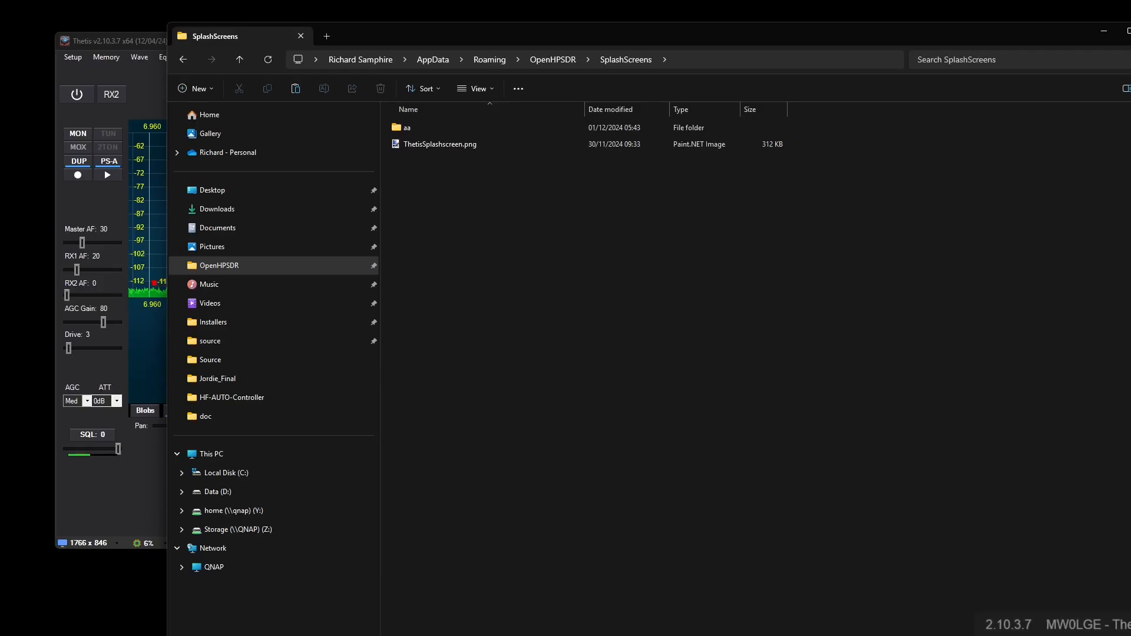
- Close File Explorer and restart Thetis-x64 to load the custom splash screen
{"action": "left_click", "coordinate": [1130, 30]}
{"action": "left_click", "coordinate": [1083, 41]}
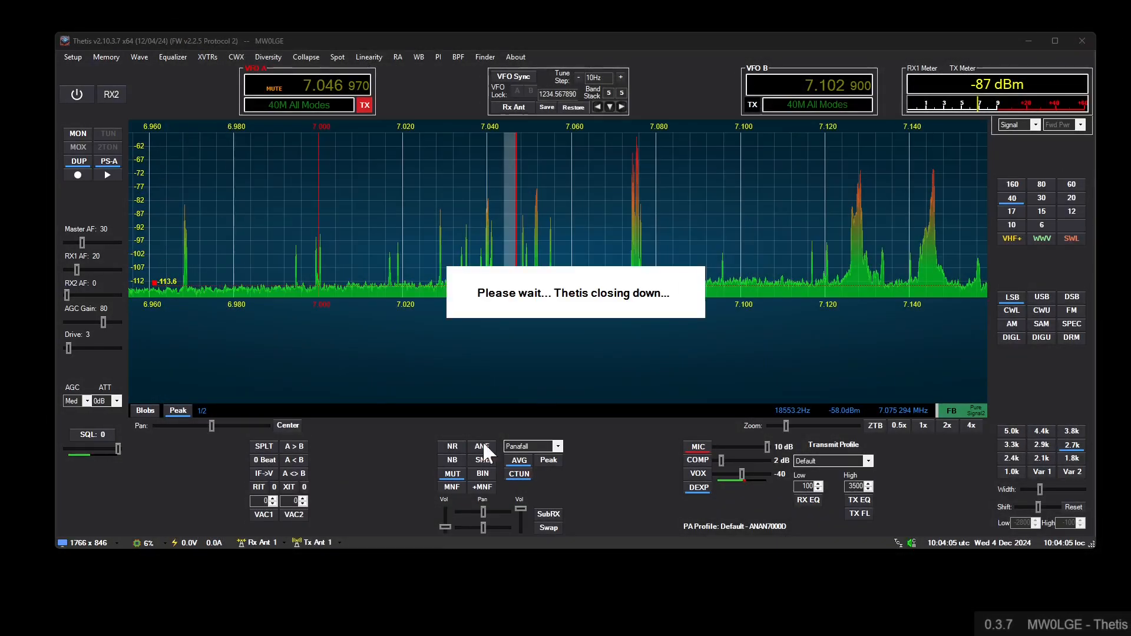
{"action": "key", "text": "super"}
{"action": "type", "text": "th"}
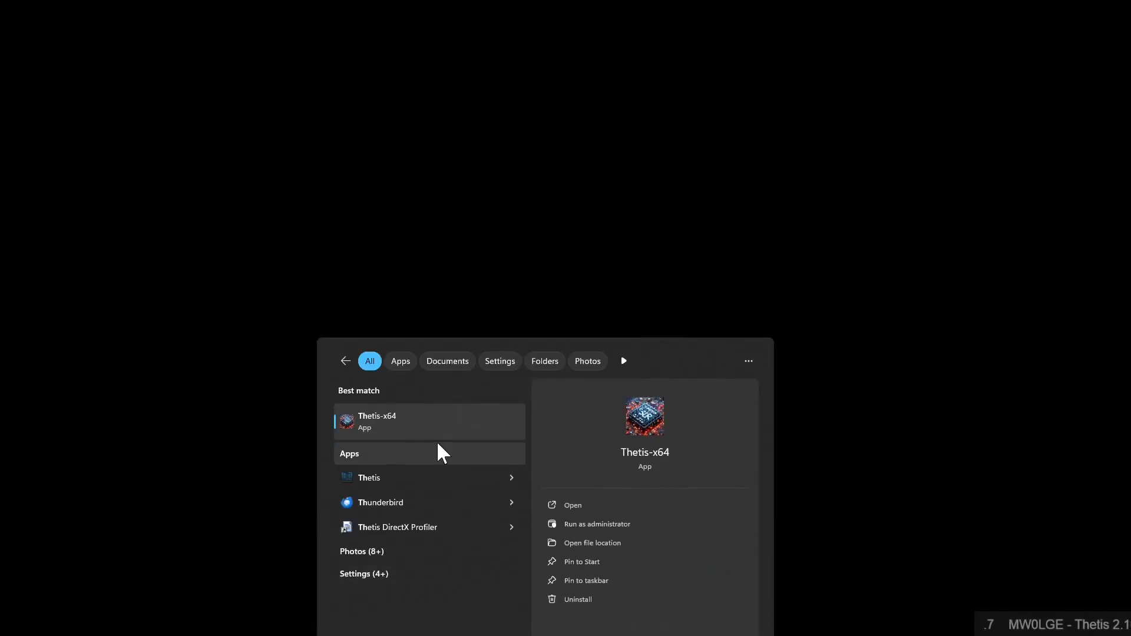
{"action": "left_click", "coordinate": [437, 430]}
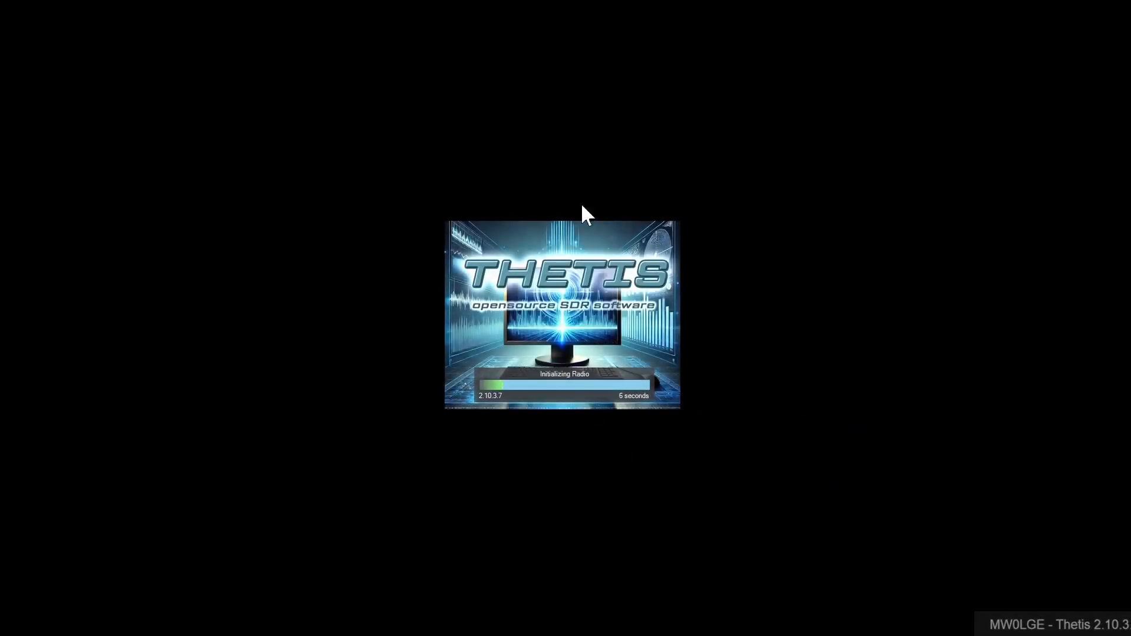